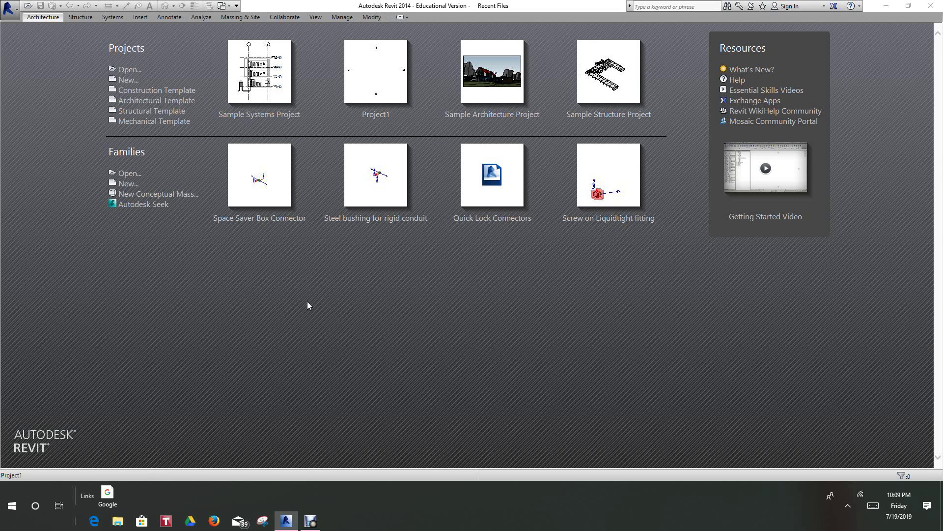
- Create a new family from the Generic Model floor based.rft template
{"action": "left_click", "coordinate": [127, 184]}
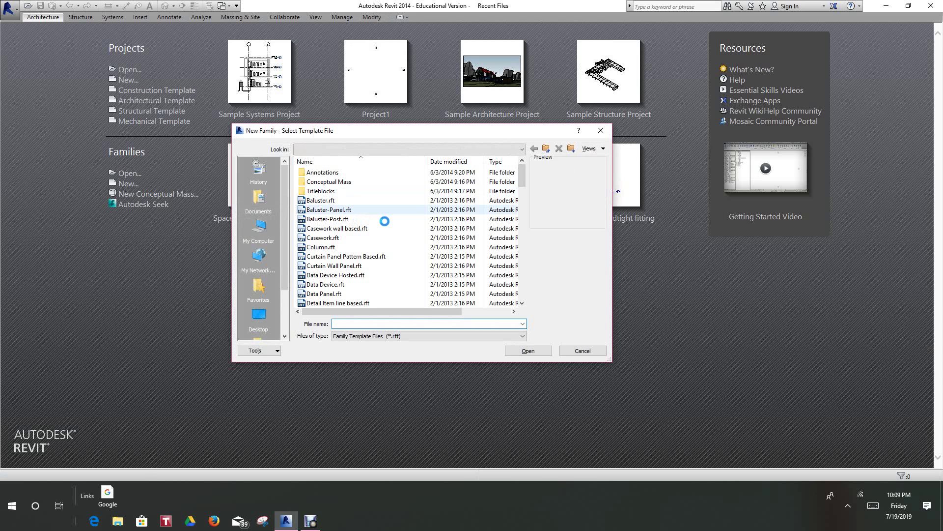
{"action": "scroll", "coordinate": [385, 221], "scroll_direction": "down", "scroll_amount": 4}
{"action": "scroll", "coordinate": [385, 221], "scroll_direction": "down", "scroll_amount": 6}
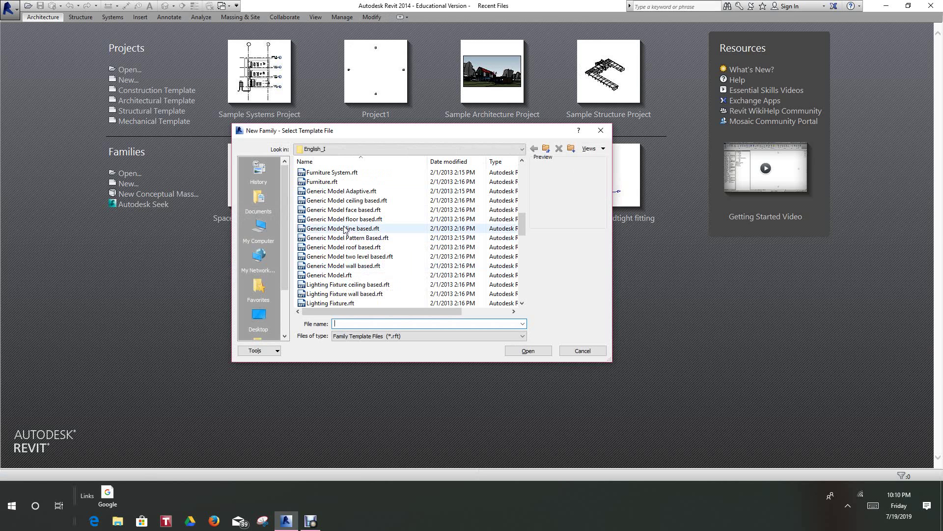
{"action": "double_click", "coordinate": [403, 219]}
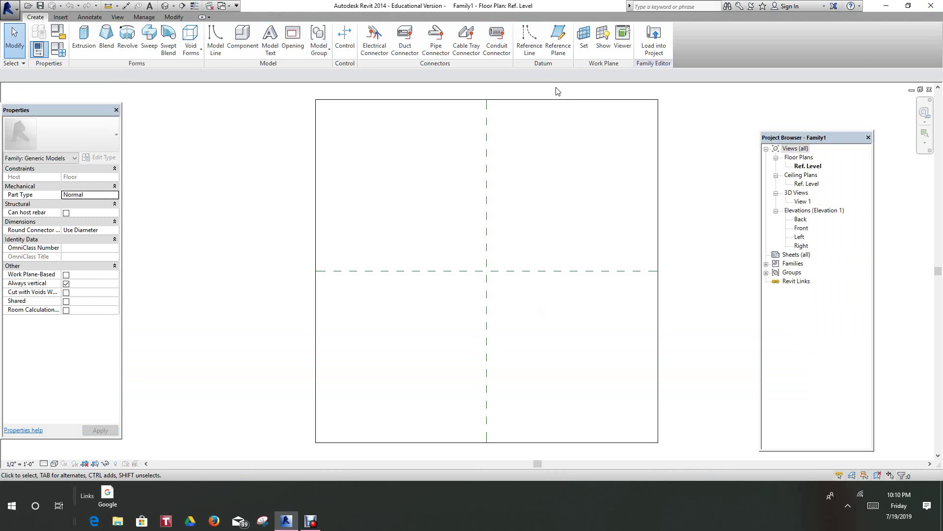
- Draw a vertical reference plane about 1' - 8 7/16" left of the Center (Left/Right) plane, spanning the full height of the floor host
{"action": "left_click", "coordinate": [558, 41]}
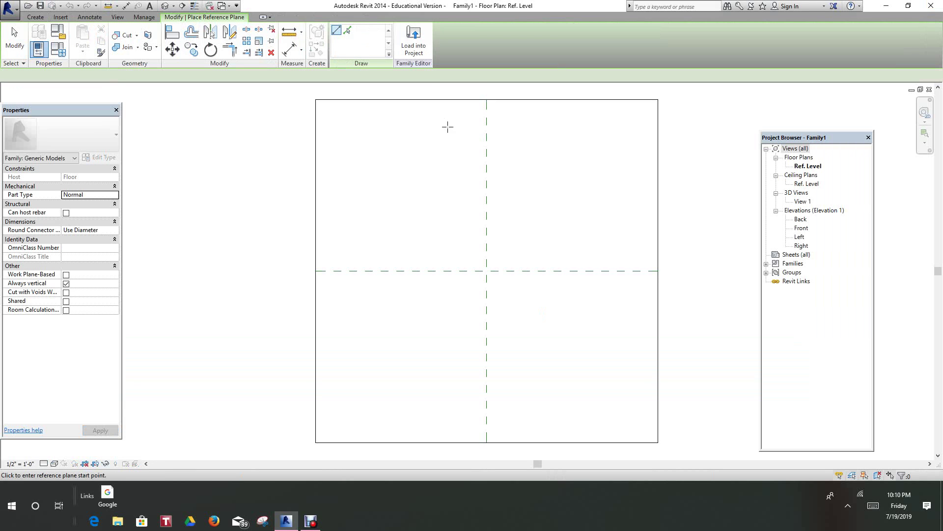
{"action": "left_click", "coordinate": [428, 94]}
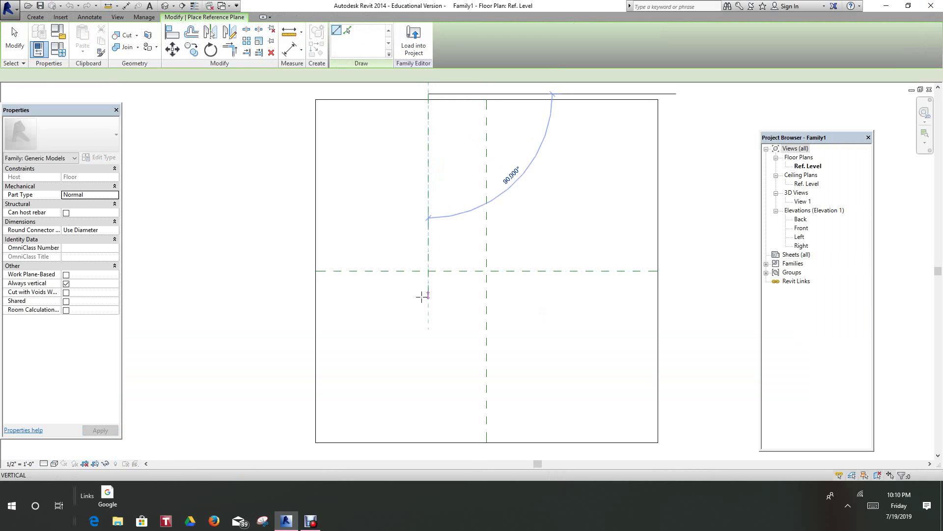
{"action": "scroll", "coordinate": [422, 292], "scroll_direction": "down", "scroll_amount": 3}
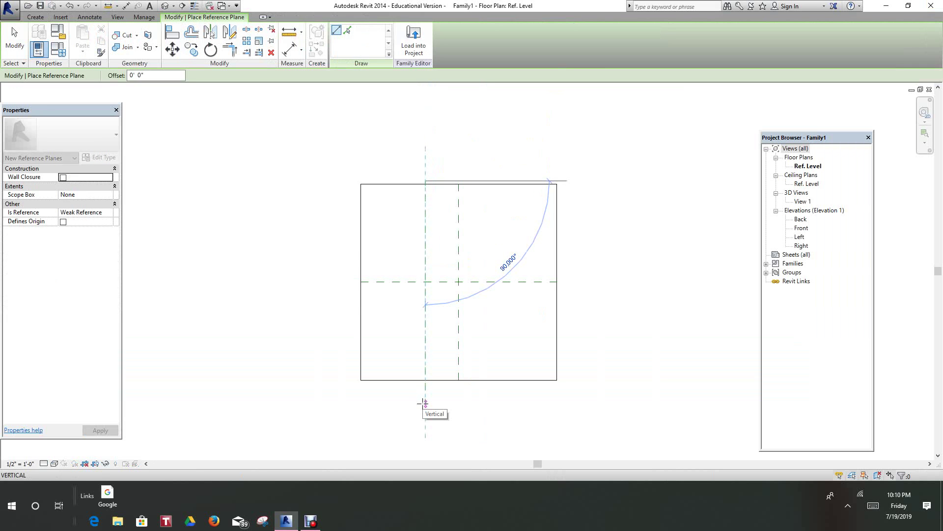
{"action": "left_click", "coordinate": [423, 403]}
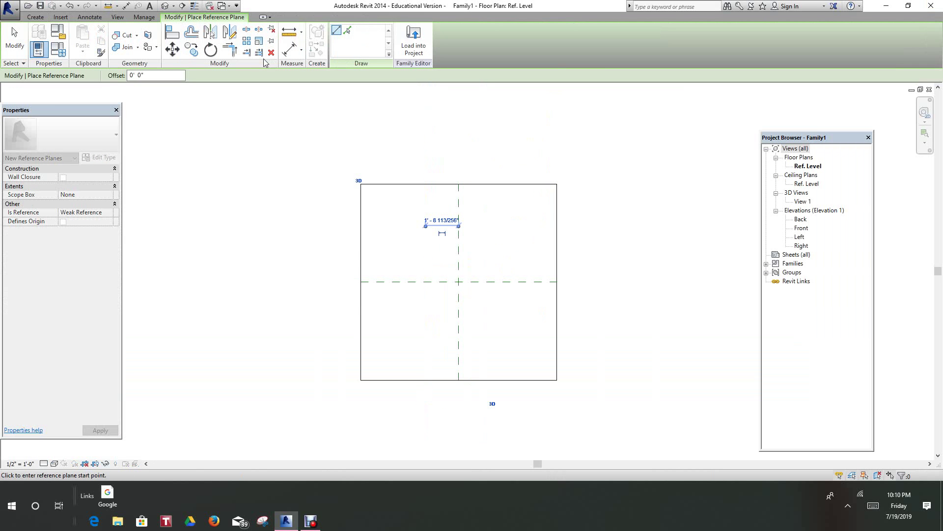
{"action": "right_click", "coordinate": [269, 108]}
{"action": "left_click", "coordinate": [285, 110]}
{"action": "right_click", "coordinate": [359, 208]}
{"action": "left_click", "coordinate": [385, 213]}
- Mirror the new vertical reference plane to the other side using an axis drawn along the Center (Left/Right) plane
{"action": "left_click", "coordinate": [426, 209]}
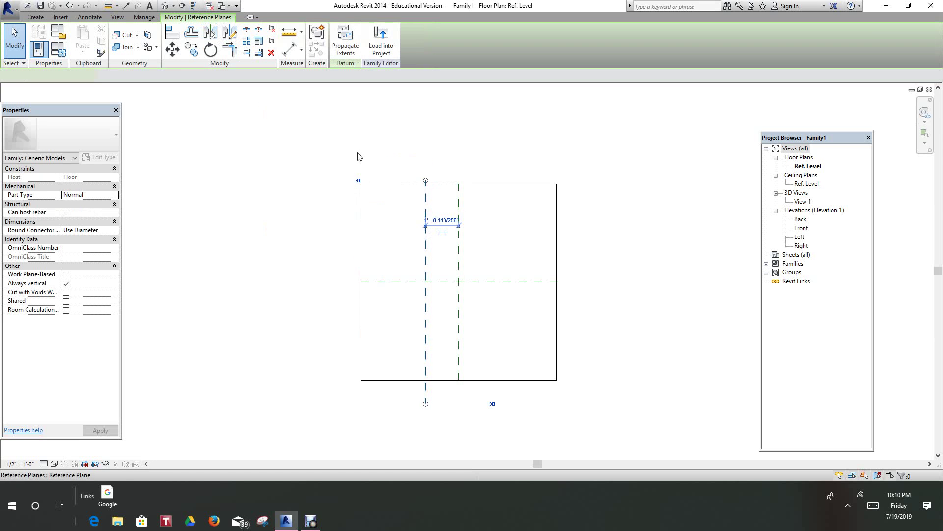
{"action": "left_click", "coordinate": [233, 40]}
{"action": "left_click", "coordinate": [458, 203]}
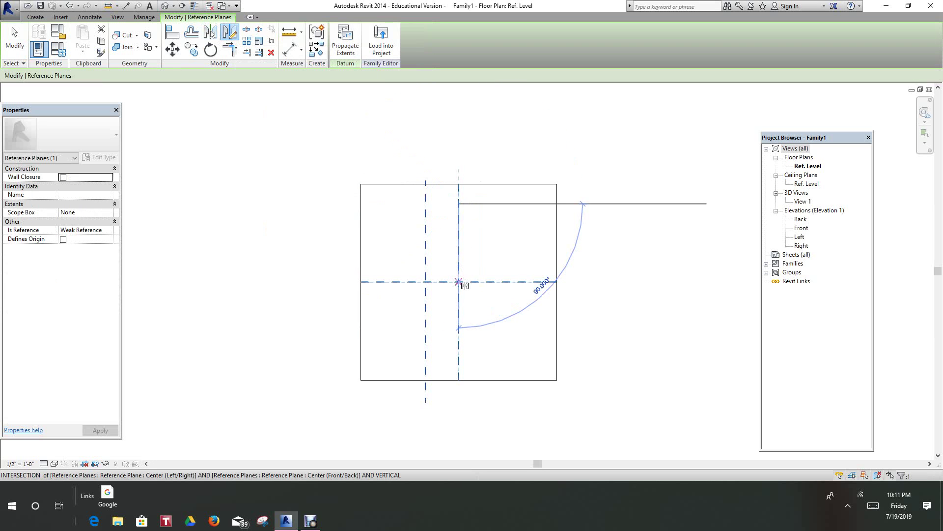
{"action": "left_click", "coordinate": [458, 282]}
{"action": "scroll", "coordinate": [421, 256], "scroll_direction": "up", "scroll_amount": 1}
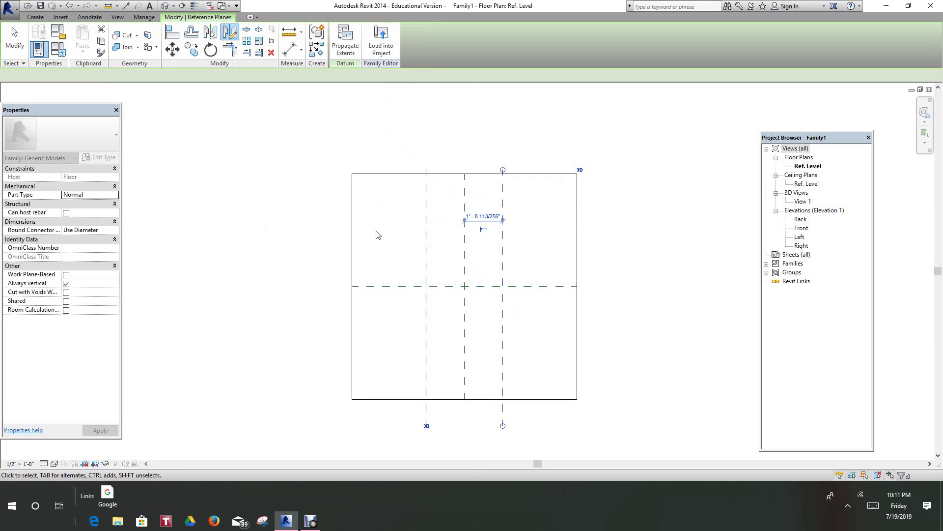
- Draw a horizontal reference plane about 1' - 8" above the Center (Front/Back) plane, crossing all the vertical planes
{"action": "right_click", "coordinate": [261, 114]}
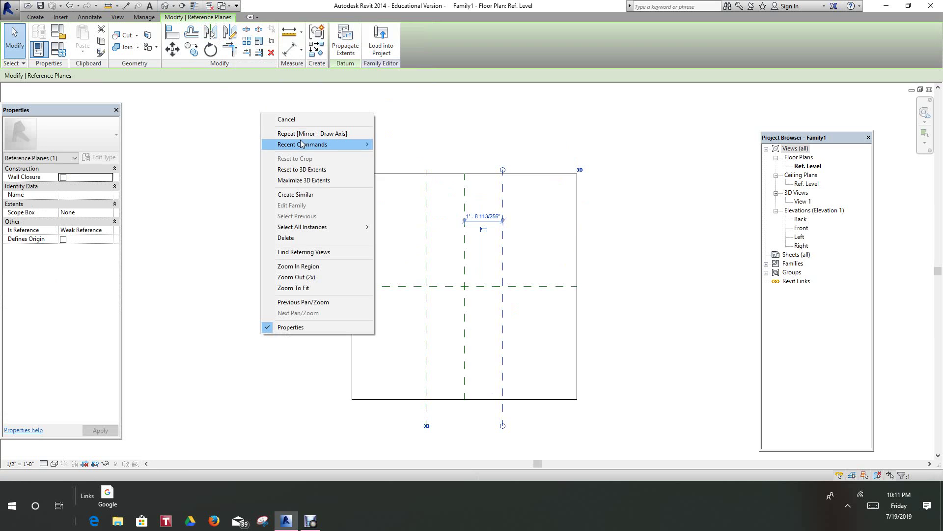
{"action": "mouse_move", "coordinate": [303, 144]}
{"action": "left_click", "coordinate": [402, 155]}
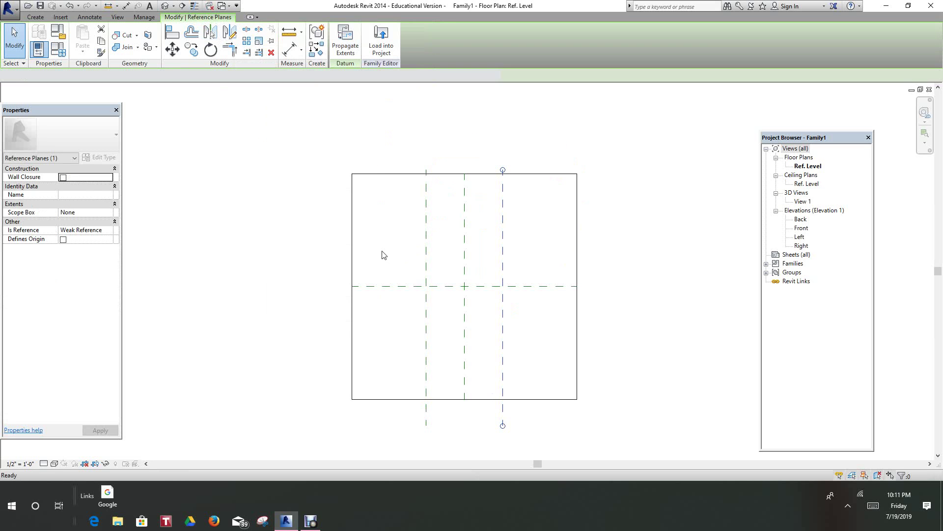
{"action": "left_click", "coordinate": [367, 248]}
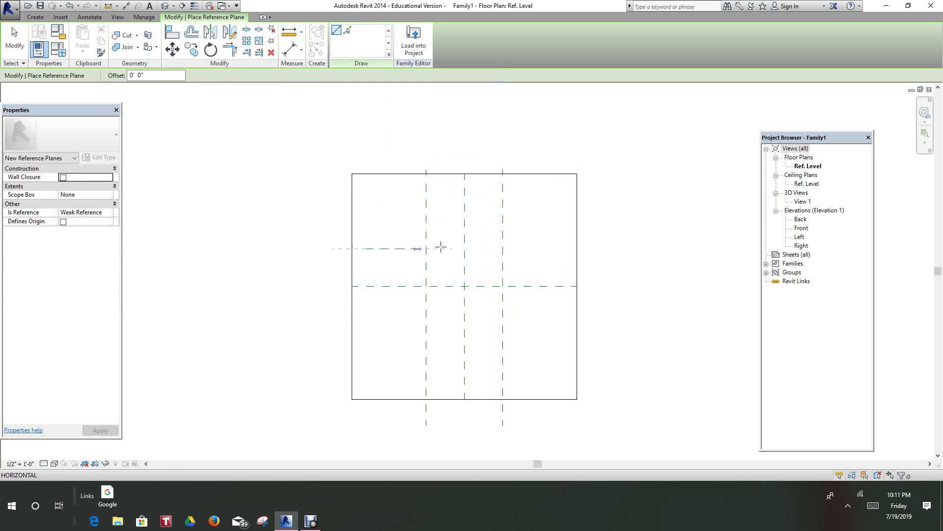
{"action": "left_click", "coordinate": [596, 250]}
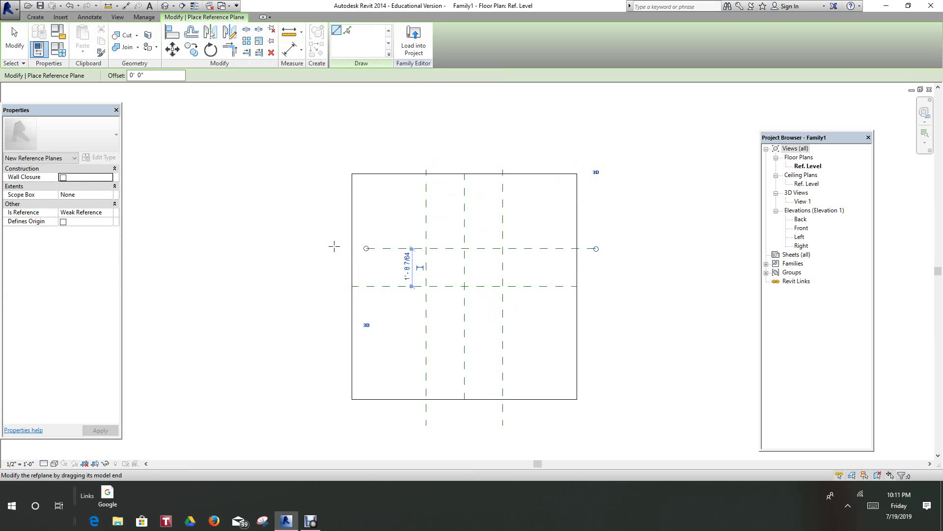
- Draw a second horizontal reference plane about 1' - 3" below the Center (Front/Back) plane and end the reference plane command
{"action": "left_click", "coordinate": [365, 314]}
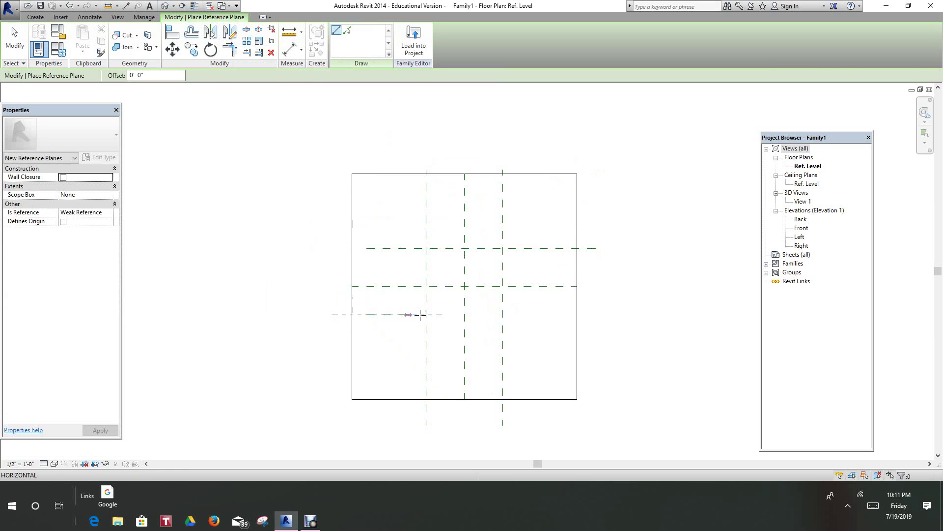
{"action": "left_click", "coordinate": [611, 313]}
{"action": "right_click", "coordinate": [611, 314]}
{"action": "left_click", "coordinate": [638, 318]}
{"action": "scroll", "coordinate": [550, 243], "scroll_direction": "down", "scroll_amount": 2}
{"action": "scroll", "coordinate": [550, 243], "scroll_direction": "up", "scroll_amount": 3}
{"action": "right_click", "coordinate": [550, 242]}
{"action": "left_click", "coordinate": [577, 247]}
{"action": "scroll", "coordinate": [585, 290], "scroll_direction": "down", "scroll_amount": 2}
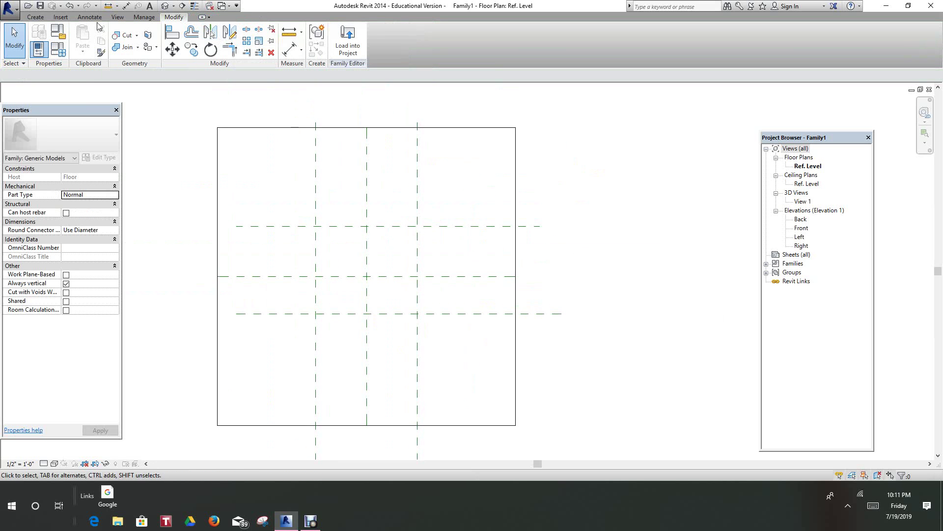
- Place a continuous aligned dimension across the left, center and right vertical reference planes
{"action": "left_click", "coordinate": [290, 49]}
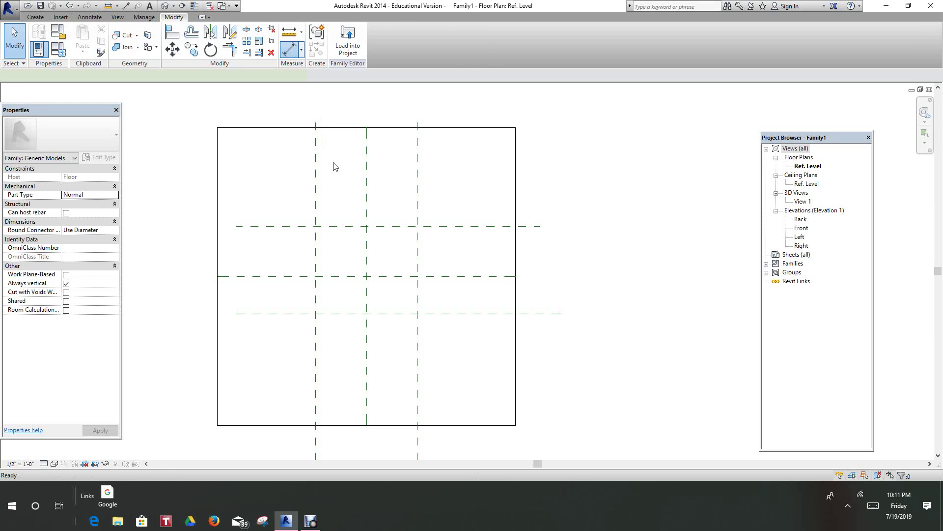
{"action": "left_click", "coordinate": [315, 170]}
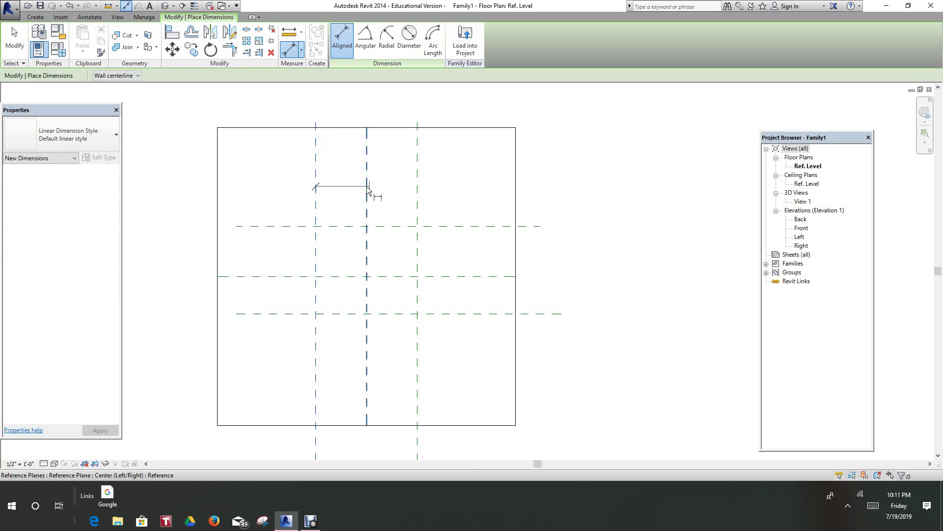
{"action": "left_click", "coordinate": [367, 187]}
{"action": "left_click", "coordinate": [417, 199]}
{"action": "left_click", "coordinate": [446, 193]}
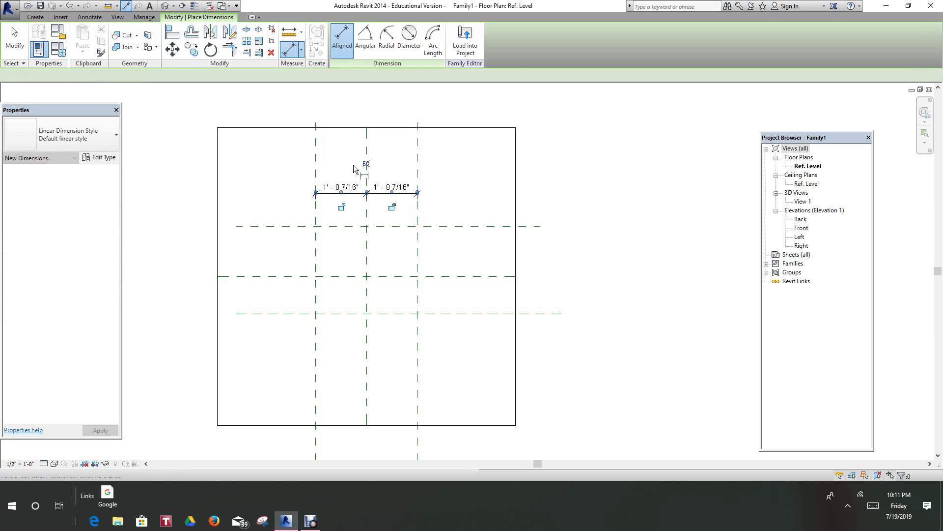
- Add an overall aligned dimension between the two outer vertical reference planes, above the segmented dimension
{"action": "left_click", "coordinate": [316, 147]}
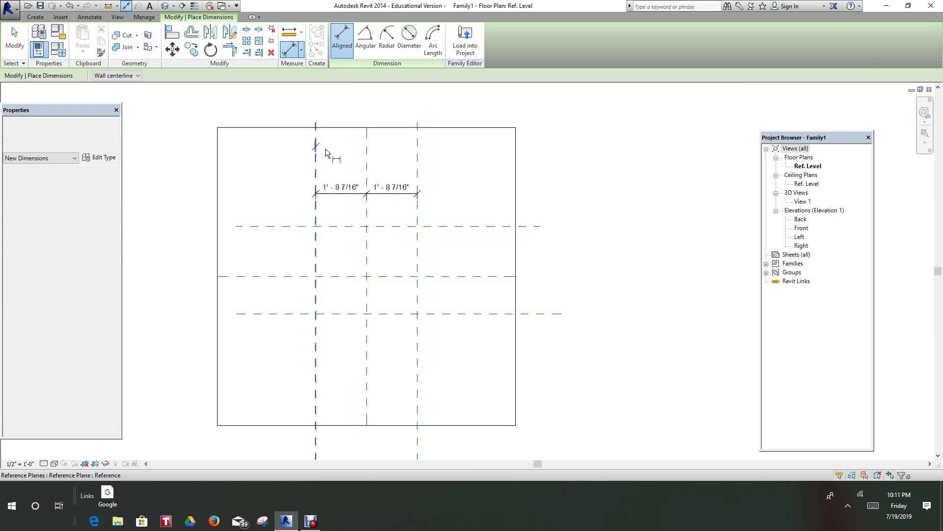
{"action": "left_click", "coordinate": [416, 153]}
{"action": "left_click", "coordinate": [447, 152]}
{"action": "right_click", "coordinate": [456, 164]}
{"action": "left_click", "coordinate": [476, 172]}
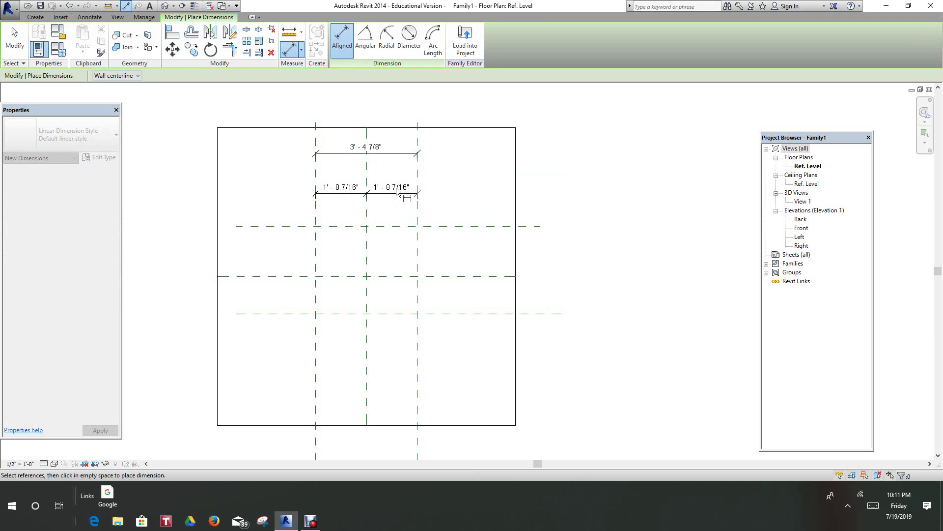
{"action": "right_click", "coordinate": [464, 182]}
{"action": "left_click", "coordinate": [484, 190]}
- Apply the EQ constraint to the segmented dimension across the three vertical reference planes
{"action": "left_click", "coordinate": [389, 194]}
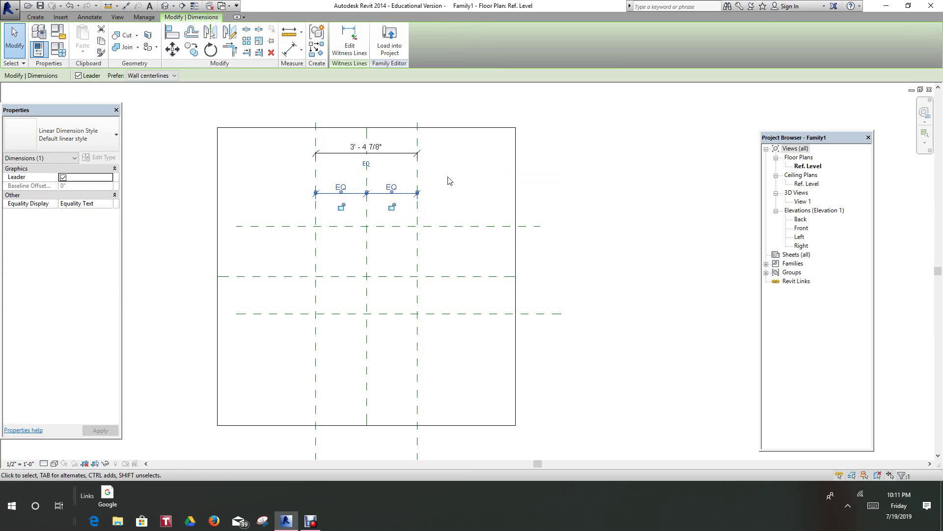
{"action": "key", "text": "Escape"}
{"action": "key", "text": "Escape"}
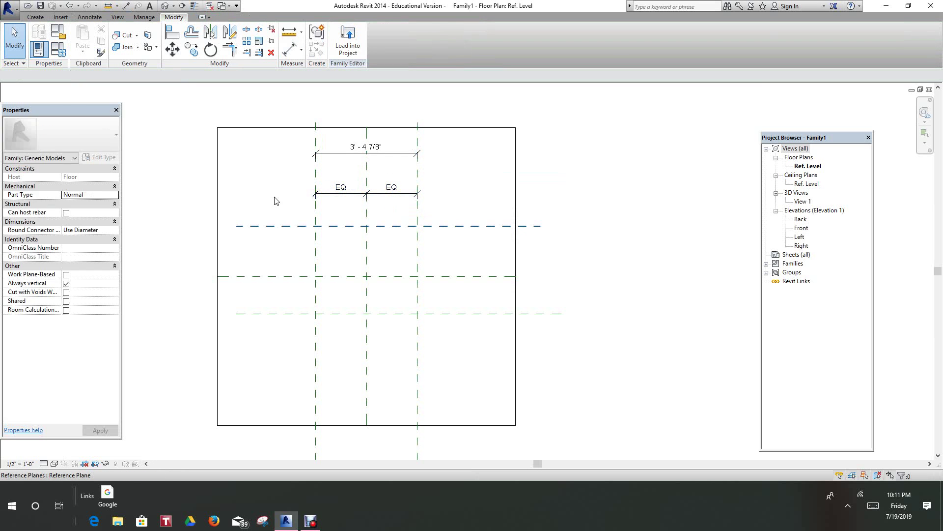
- Place a continuous aligned dimension across the upper, center and lower horizontal reference planes
{"action": "left_click", "coordinate": [288, 52]}
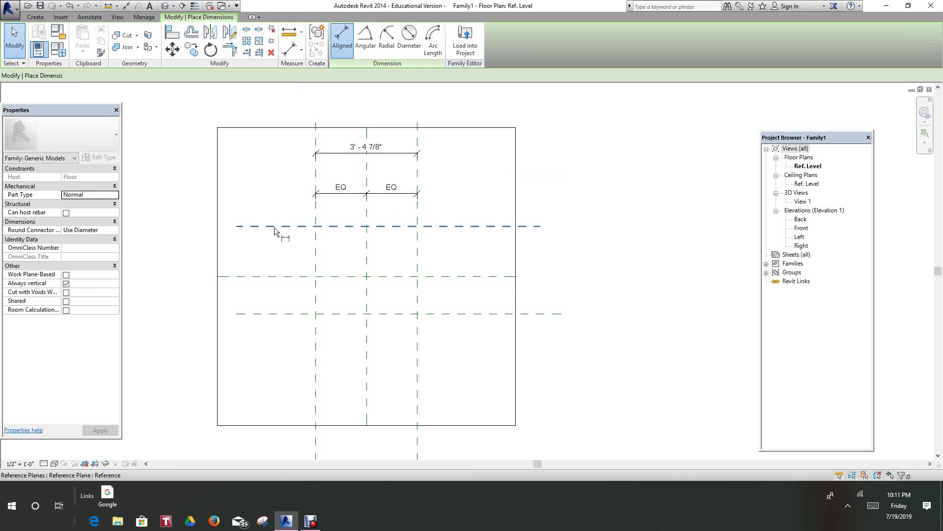
{"action": "left_click", "coordinate": [274, 227]}
{"action": "left_click", "coordinate": [281, 276]}
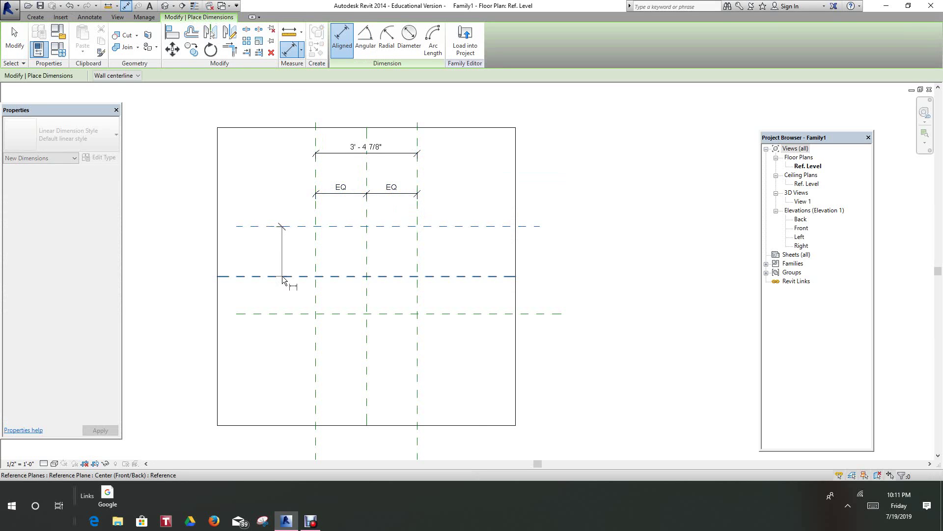
{"action": "left_click", "coordinate": [280, 314]}
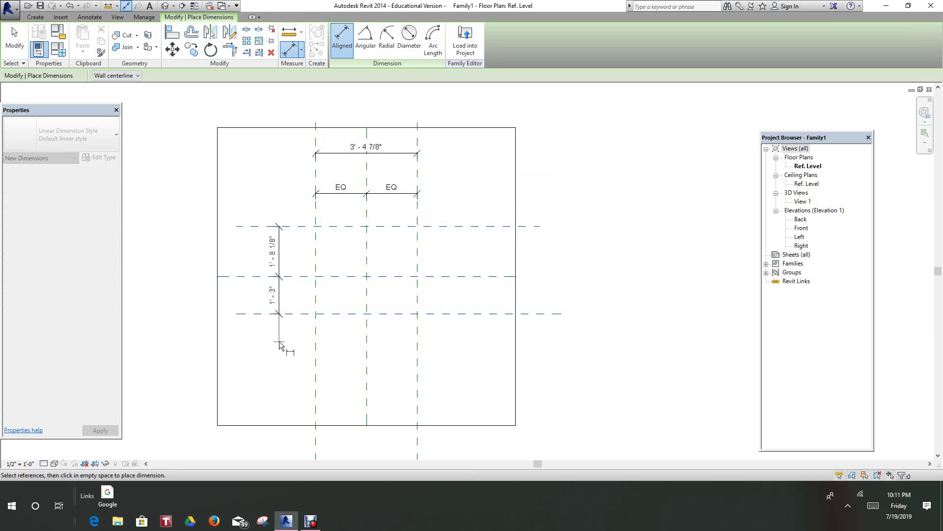
{"action": "left_click", "coordinate": [279, 341]}
- Add an overall aligned dimension between the two outer horizontal reference planes, left of the segmented dimension
{"action": "left_click", "coordinate": [241, 226]}
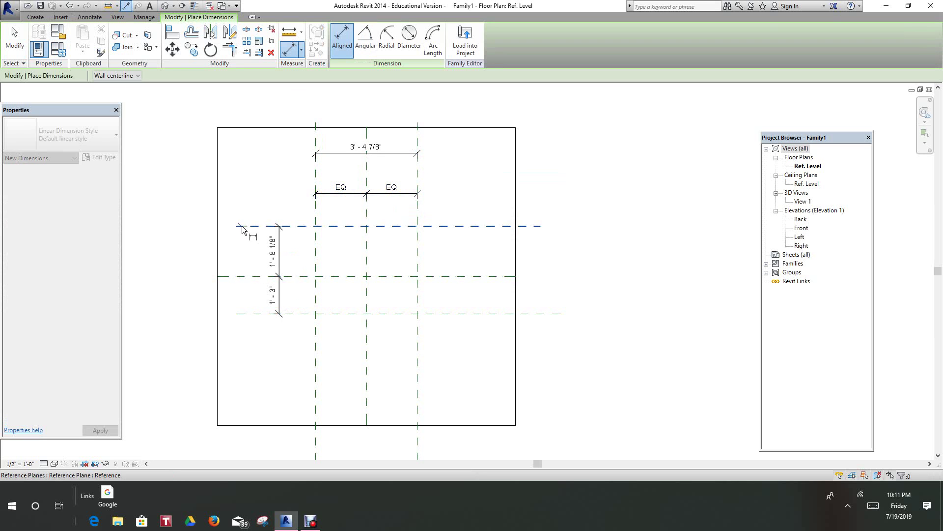
{"action": "left_click", "coordinate": [248, 314]}
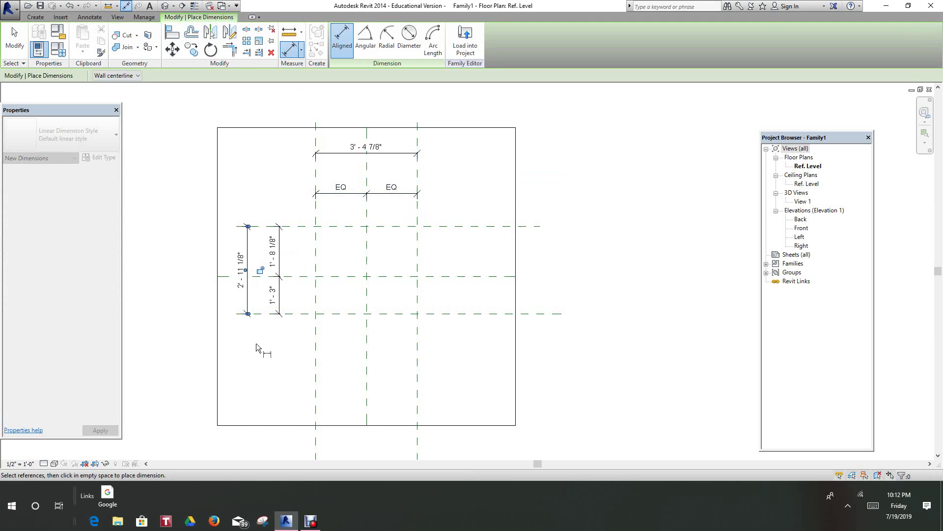
{"action": "left_click", "coordinate": [247, 347]}
{"action": "right_click", "coordinate": [266, 345]}
{"action": "left_click", "coordinate": [269, 349]}
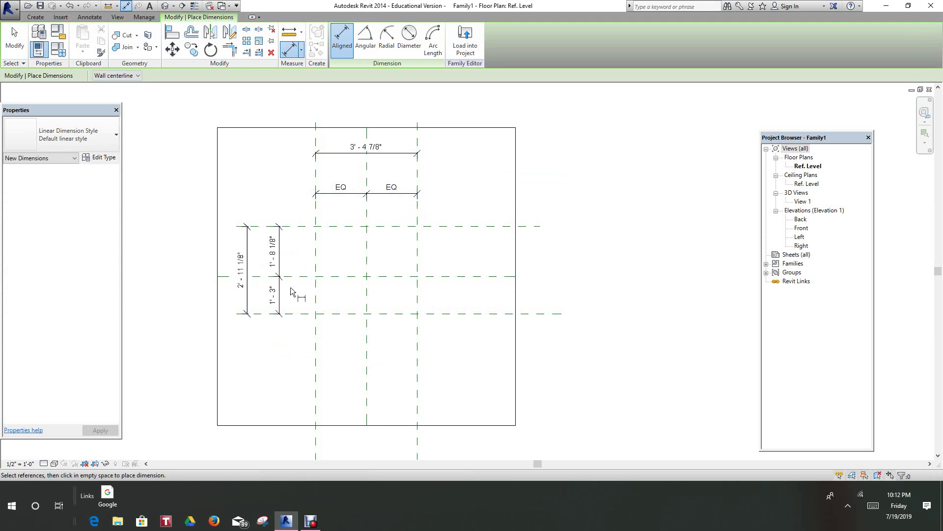
{"action": "right_click", "coordinate": [297, 258]}
{"action": "left_click", "coordinate": [302, 261]}
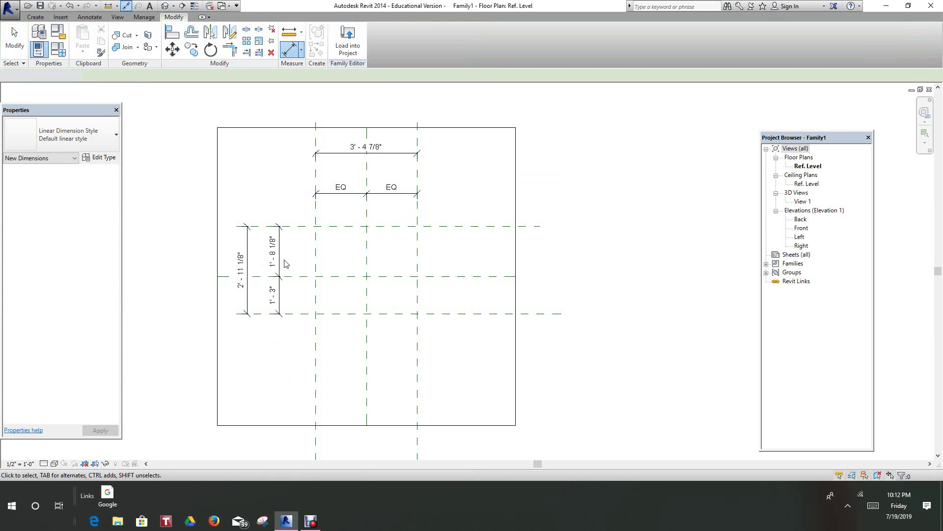
- Apply the EQ constraint to the segmented dimension across the three horizontal reference planes
{"action": "left_click", "coordinate": [302, 275]}
{"action": "left_click", "coordinate": [308, 270]}
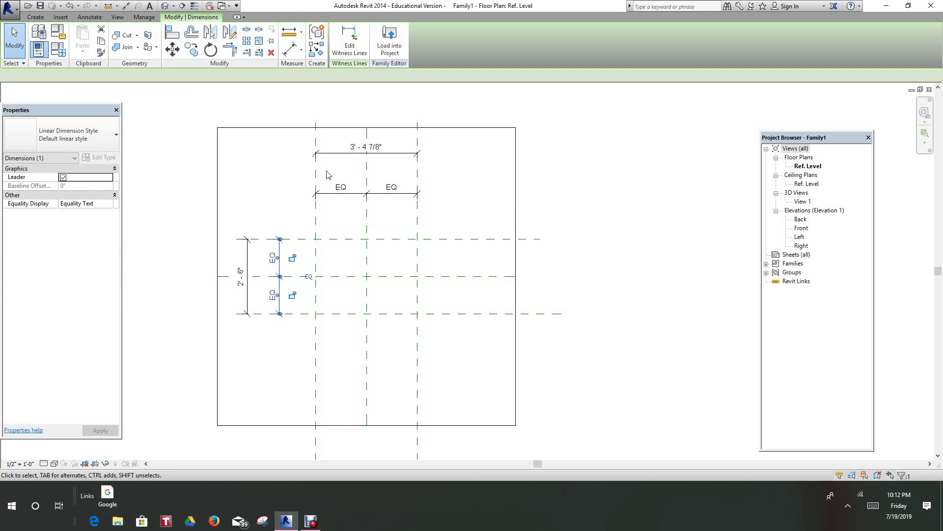
- Label the overall dimension across the outer vertical reference planes with a new instance family parameter named Width
{"action": "scroll", "coordinate": [328, 172], "scroll_direction": "up", "scroll_amount": 1}
{"action": "scroll", "coordinate": [261, 192], "scroll_direction": "down", "scroll_amount": 1}
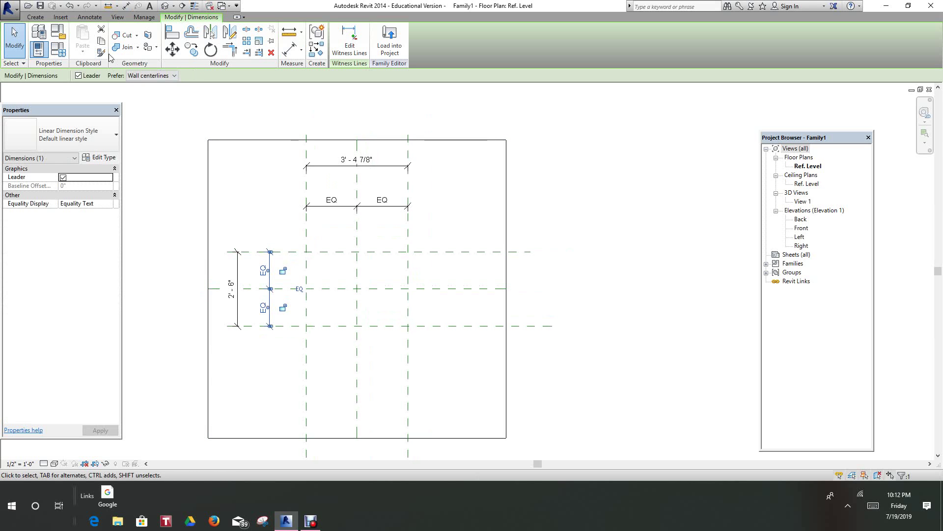
{"action": "right_click", "coordinate": [325, 168]}
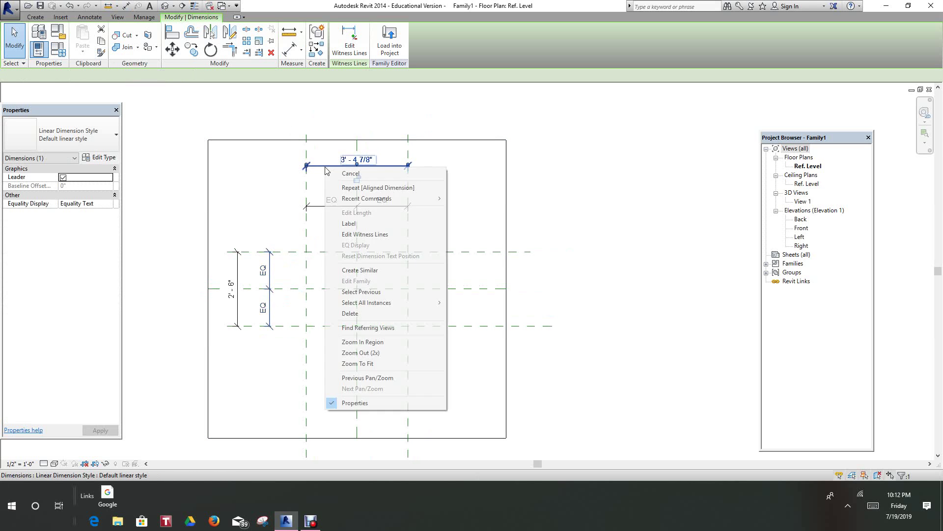
{"action": "left_click", "coordinate": [348, 224]}
{"action": "left_click", "coordinate": [361, 158]}
{"action": "left_click", "coordinate": [378, 177]}
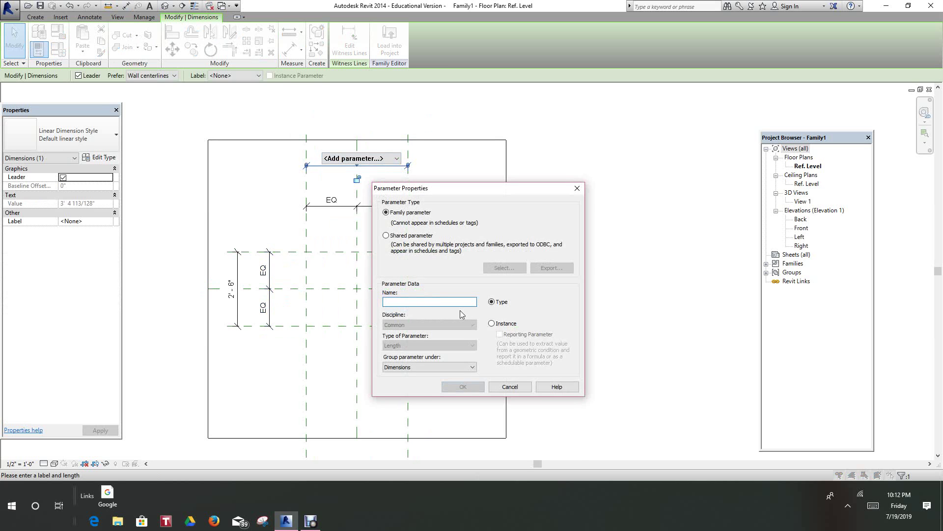
{"action": "left_click", "coordinate": [492, 324]}
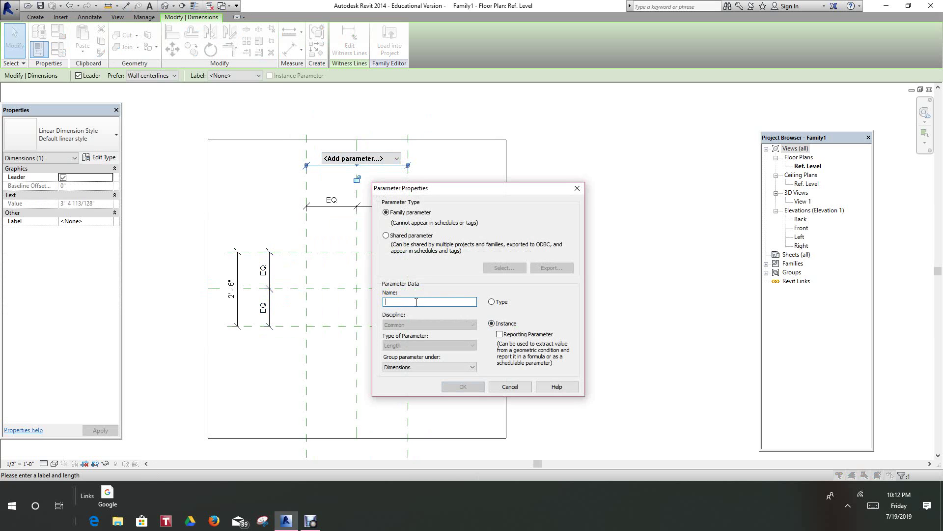
{"action": "type", "text": "Width"}
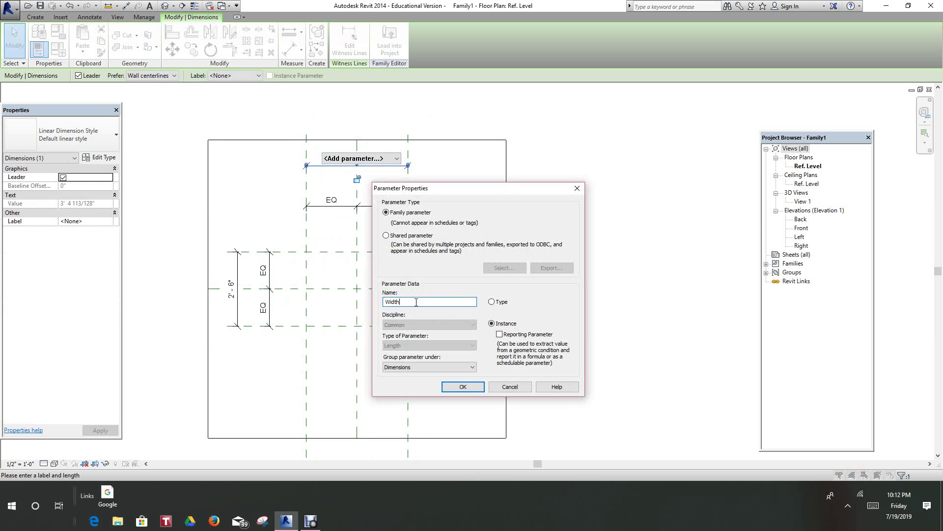
{"action": "left_click", "coordinate": [463, 387]}
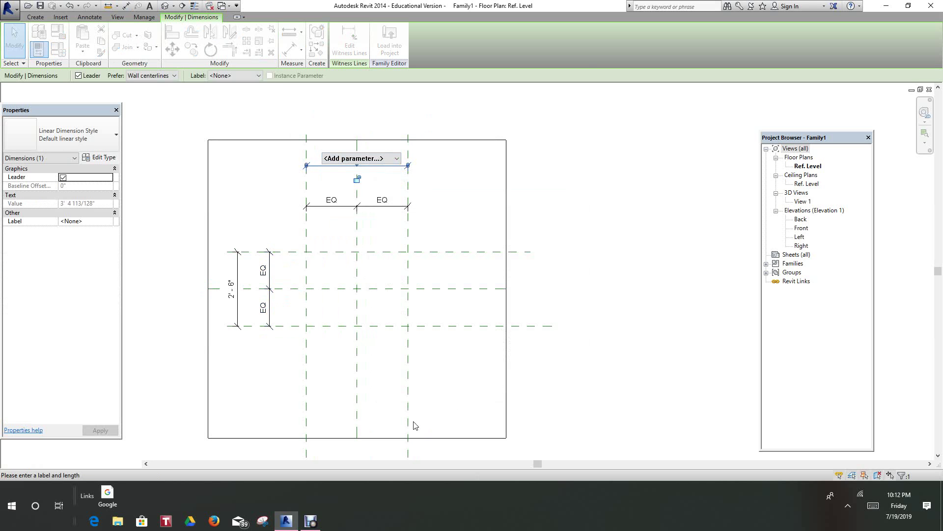
{"action": "left_click", "coordinate": [564, 266]}
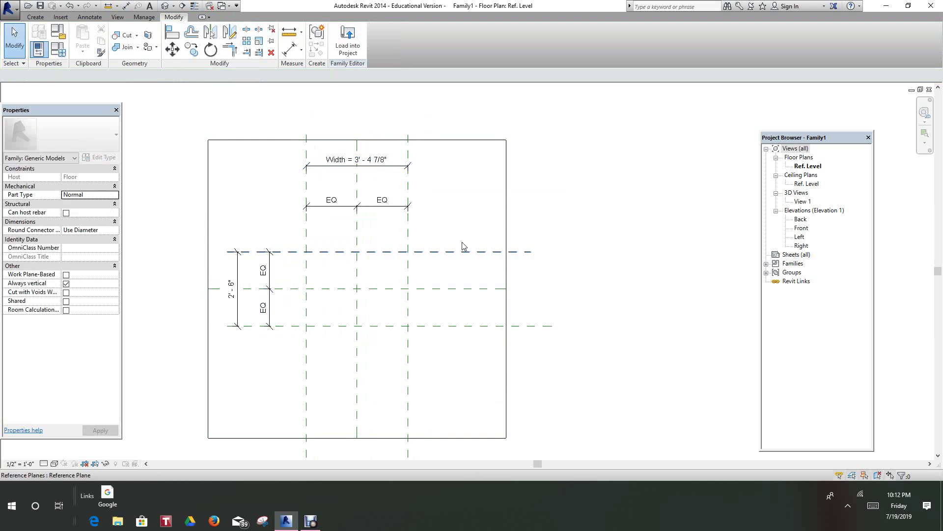
- Label the overall dimension between the outer horizontal reference planes with a new instance family parameter named Length
{"action": "scroll", "coordinate": [261, 305], "scroll_direction": "up", "scroll_amount": 1}
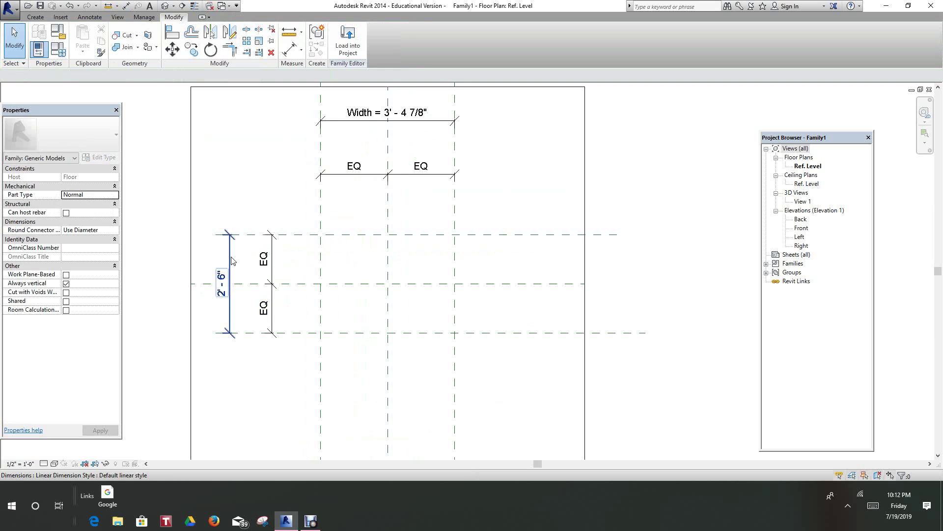
{"action": "left_click", "coordinate": [230, 260]}
{"action": "right_click", "coordinate": [231, 257]}
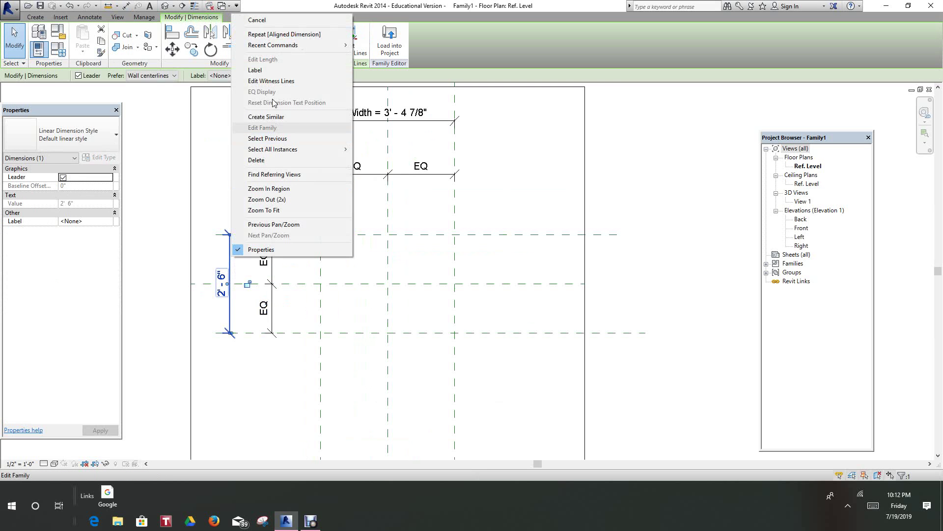
{"action": "left_click", "coordinate": [268, 75]}
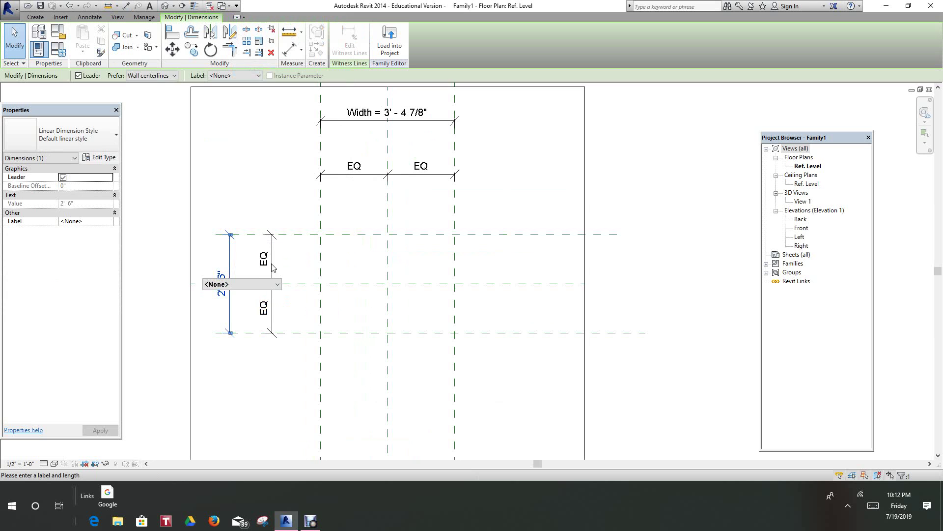
{"action": "left_click", "coordinate": [277, 286]}
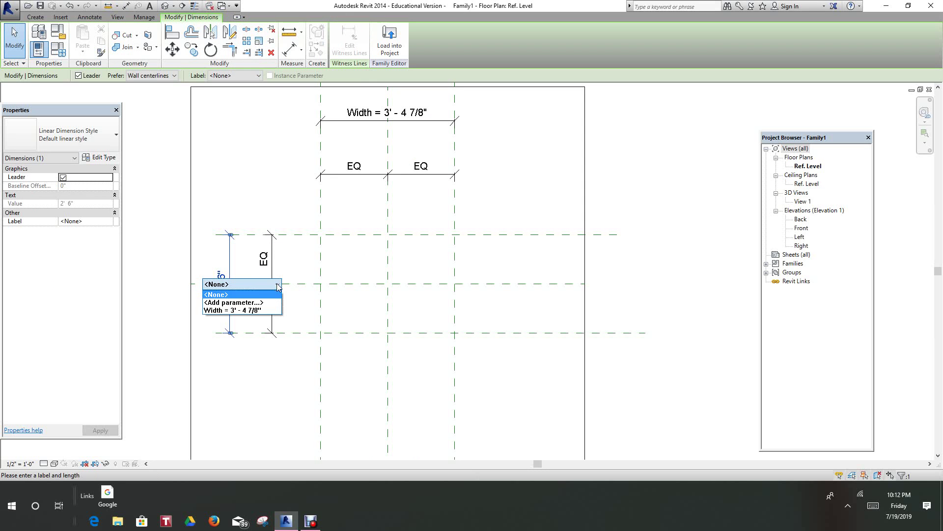
{"action": "left_click", "coordinate": [246, 302]}
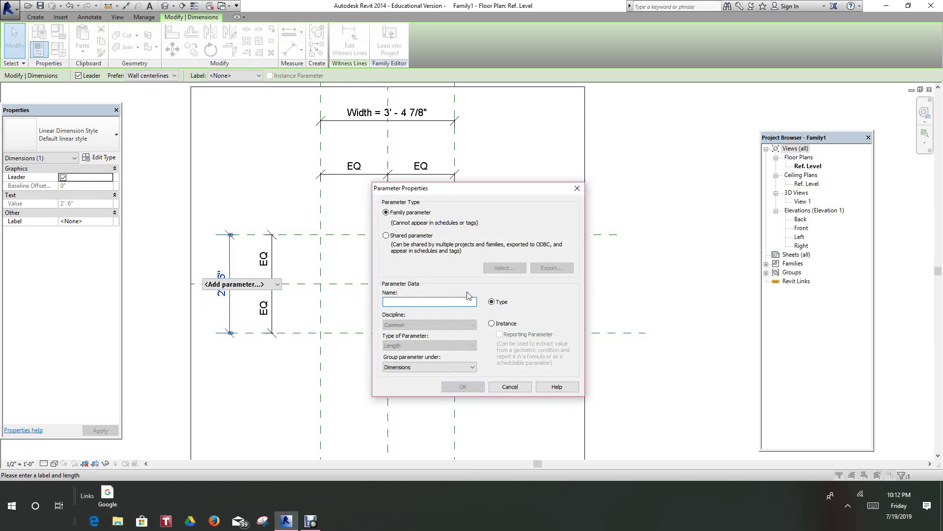
{"action": "left_click", "coordinate": [492, 324]}
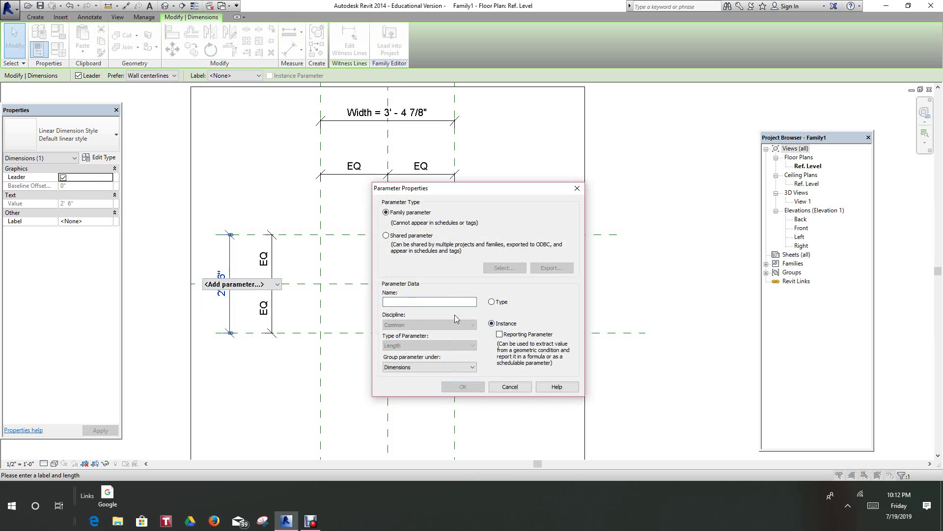
{"action": "left_click", "coordinate": [416, 303]}
{"action": "type", "text": "Length"}
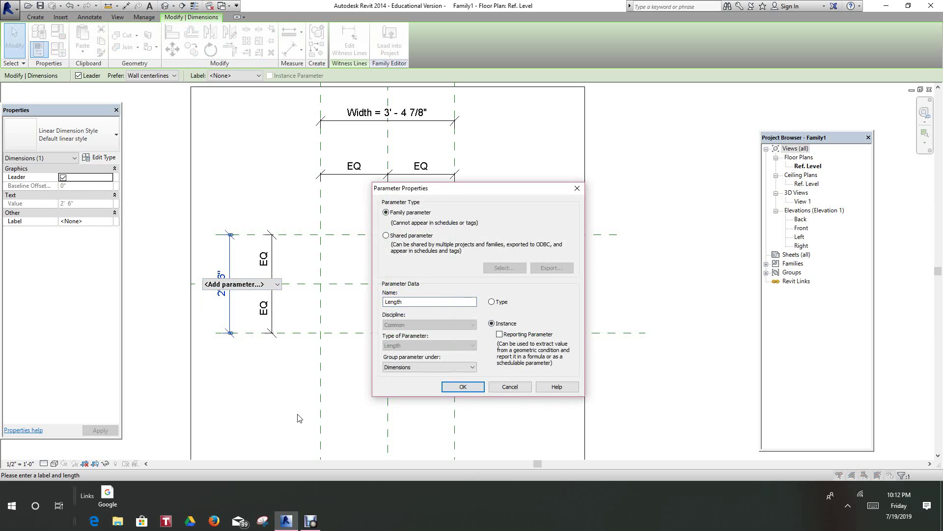
{"action": "left_click", "coordinate": [462, 387]}
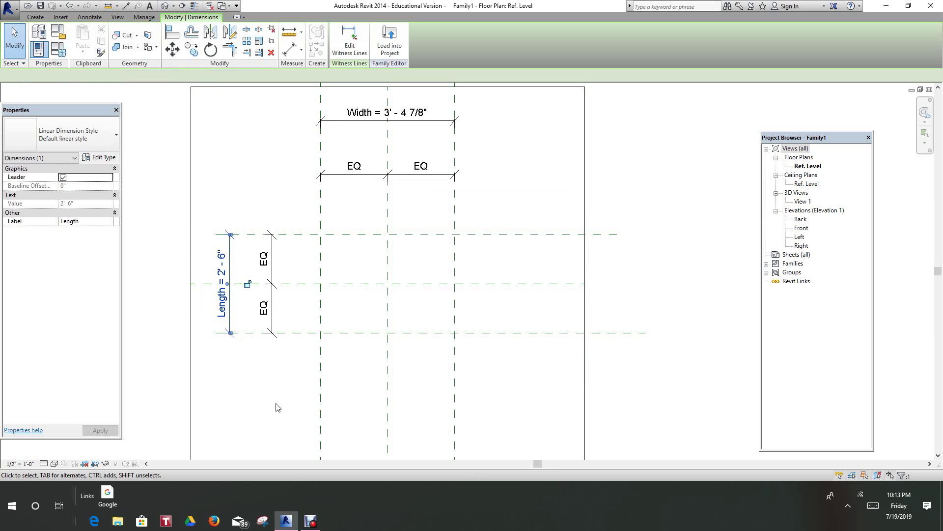
{"action": "left_click", "coordinate": [292, 395]}
{"action": "scroll", "coordinate": [305, 383], "scroll_direction": "down", "scroll_amount": 1}
{"action": "left_click", "coordinate": [302, 382]}
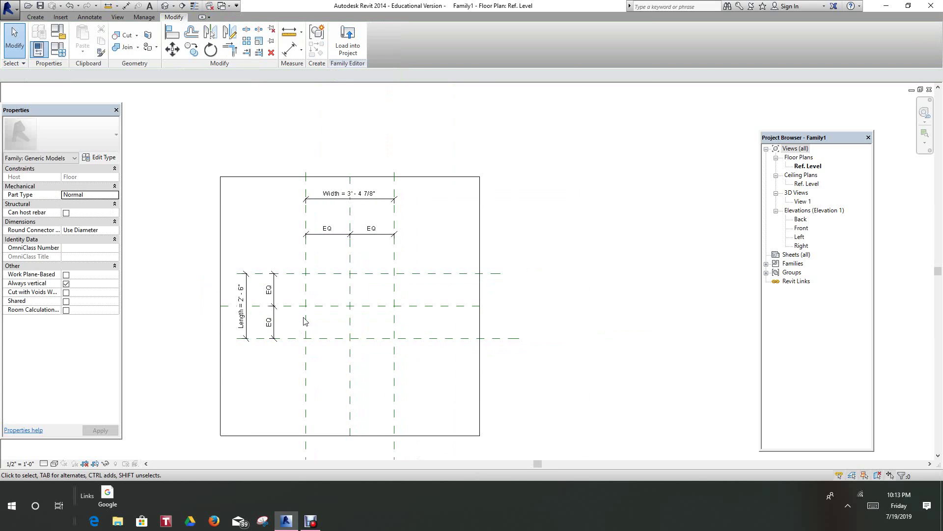
- Set both the Width and Length parameters to 4' 0" in the family types and apply the values
{"action": "scroll", "coordinate": [328, 239], "scroll_direction": "up", "scroll_amount": 1}
{"action": "scroll", "coordinate": [328, 240], "scroll_direction": "down", "scroll_amount": 2}
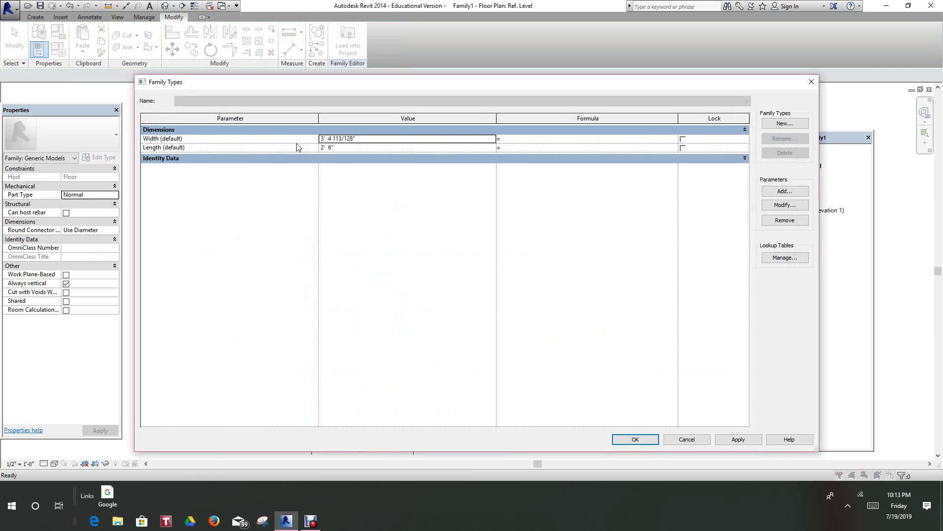
{"action": "left_click", "coordinate": [359, 138]}
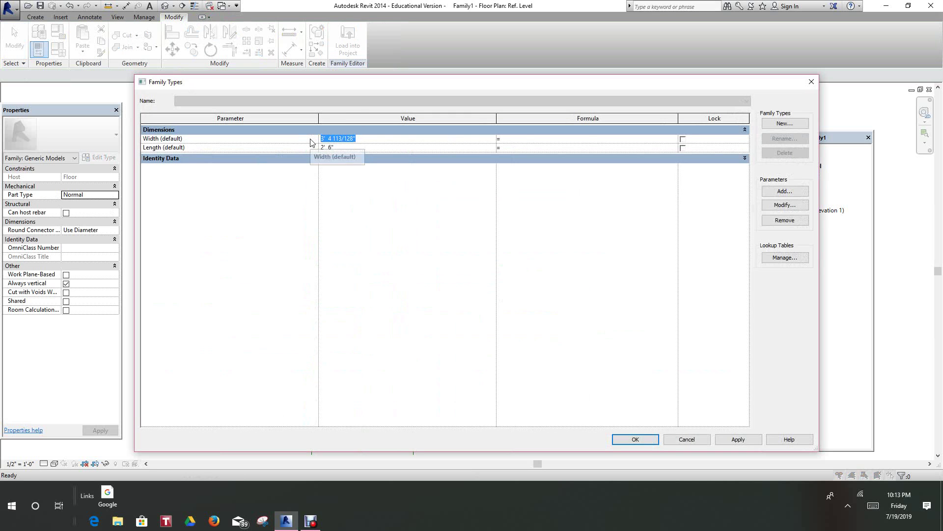
{"action": "type", "text": "4"}
{"action": "left_click", "coordinate": [342, 148]}
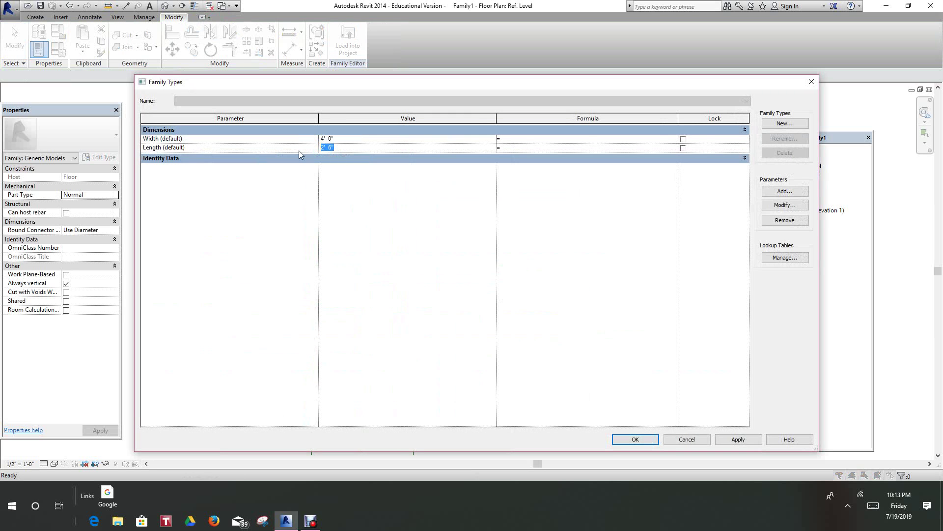
{"action": "type", "text": "4"}
{"action": "left_click", "coordinate": [743, 441]}
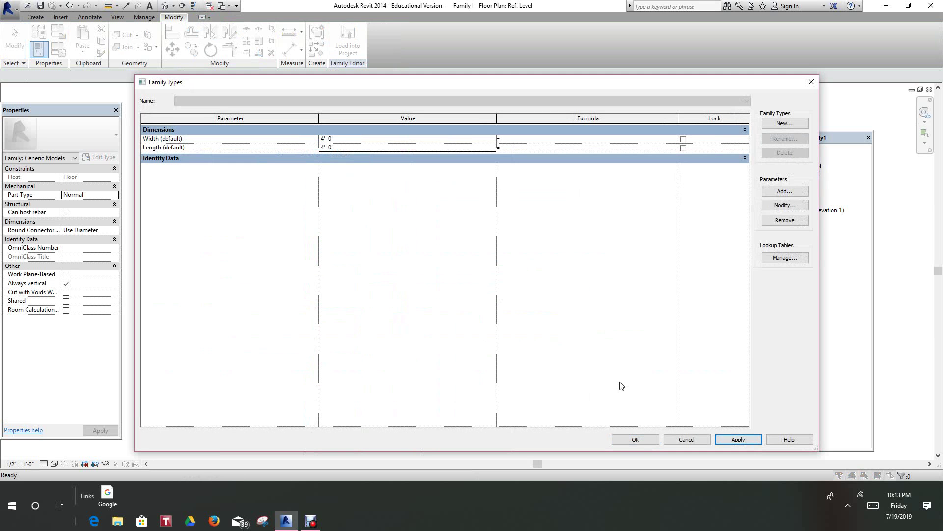
{"action": "left_click", "coordinate": [634, 439]}
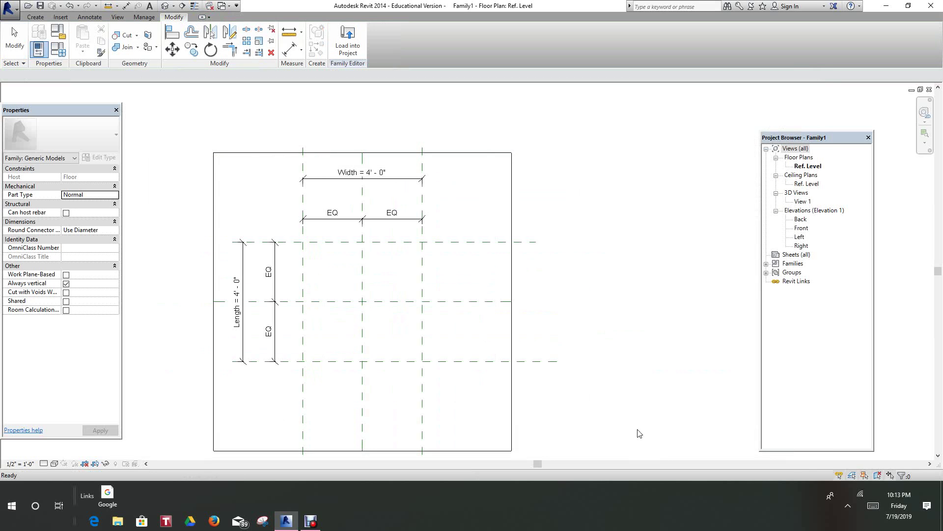
- In the Front elevation, draw a horizontal reference plane about 6 3/8" below Ref. Level and extend its left end to match the level line
{"action": "scroll", "coordinate": [353, 277], "scroll_direction": "down", "scroll_amount": 1}
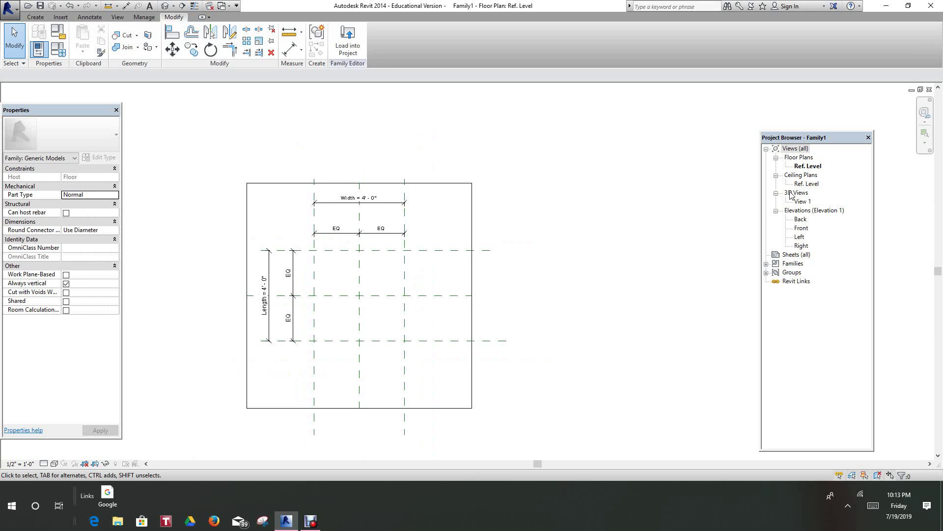
{"action": "double_click", "coordinate": [802, 229]}
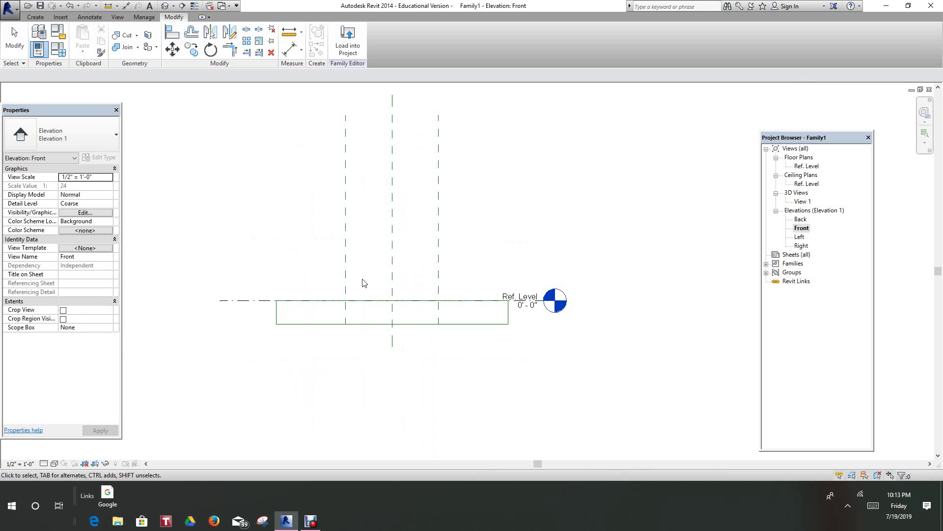
{"action": "left_click", "coordinate": [363, 283]}
{"action": "left_click", "coordinate": [30, 18]}
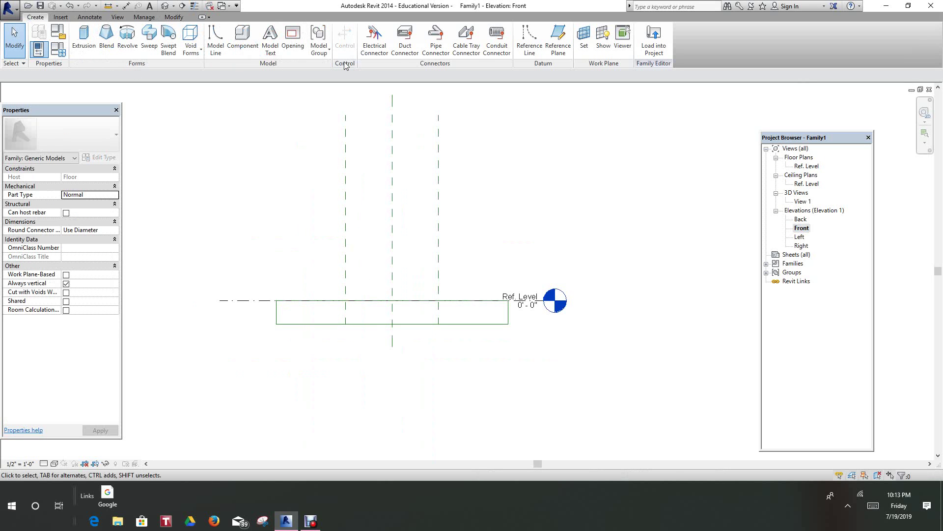
{"action": "left_click", "coordinate": [559, 40]}
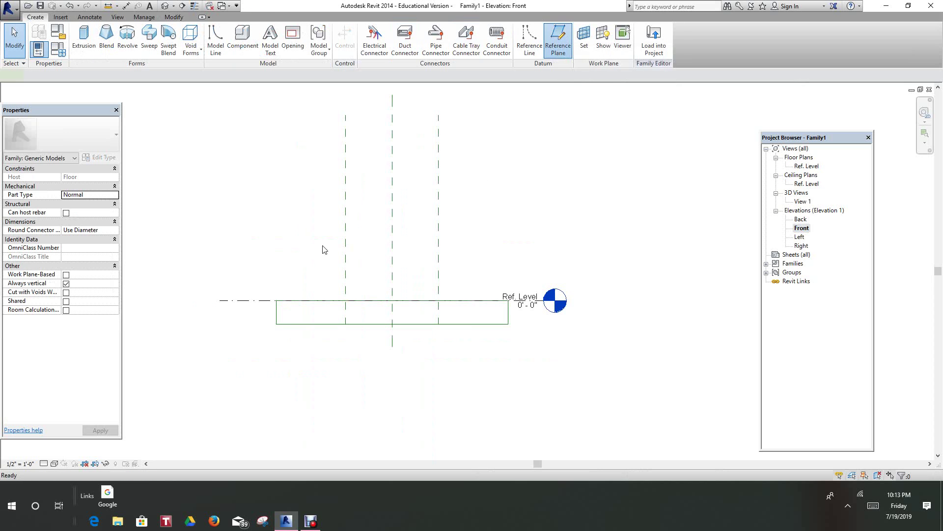
{"action": "left_click", "coordinate": [310, 313]}
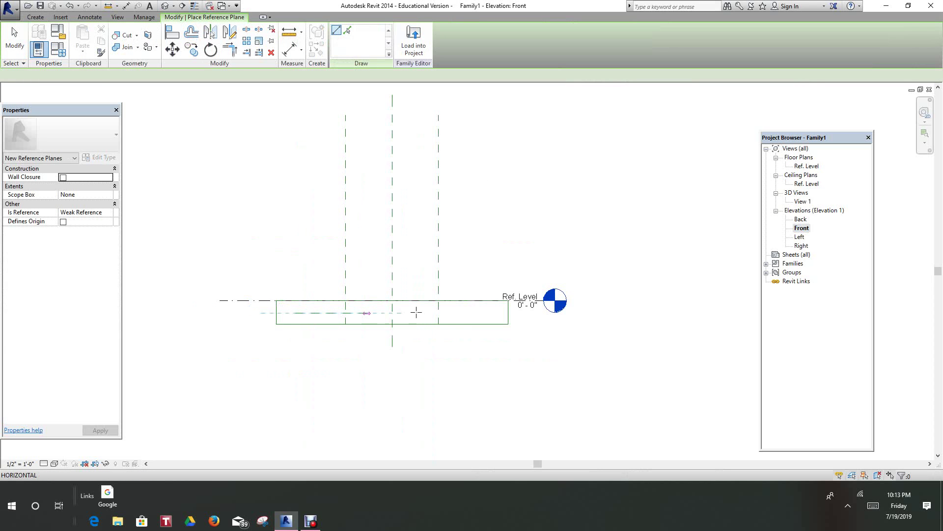
{"action": "left_click", "coordinate": [466, 313]}
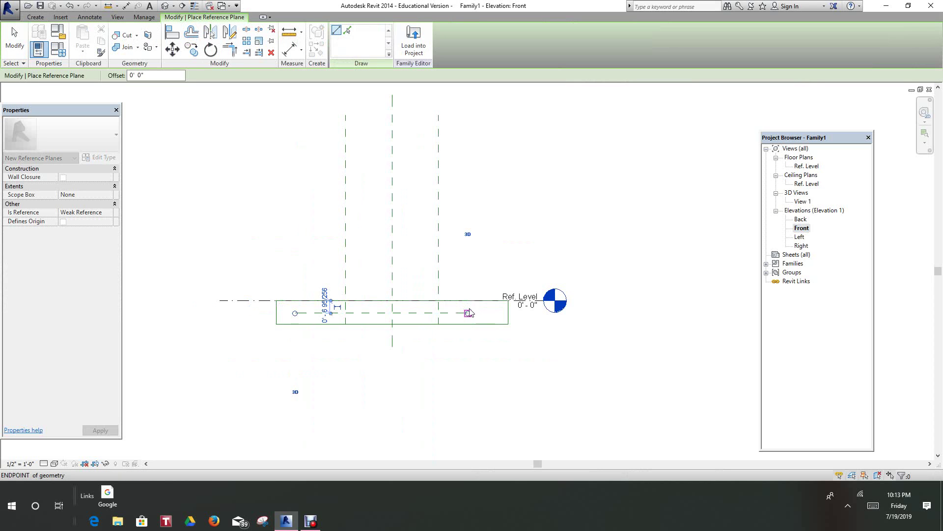
{"action": "right_click", "coordinate": [466, 311]}
{"action": "left_click", "coordinate": [503, 322]}
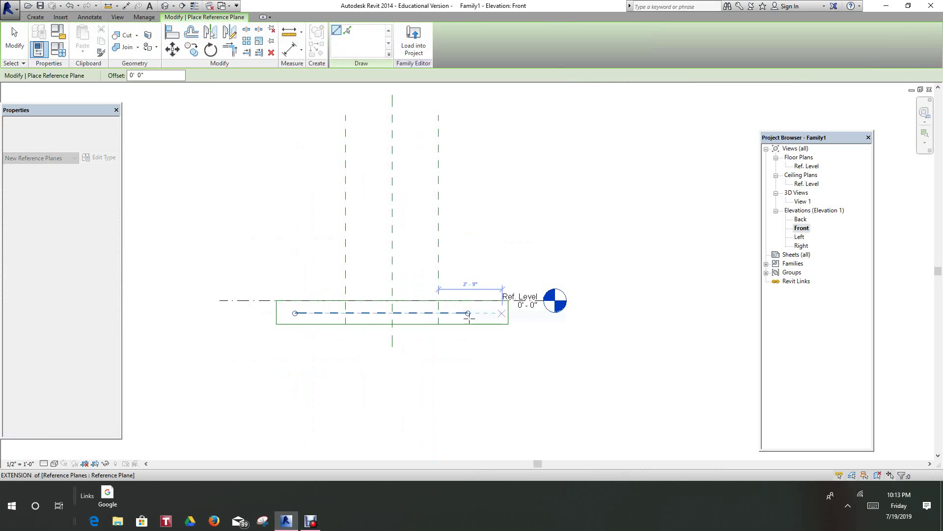
{"action": "right_click", "coordinate": [271, 348]}
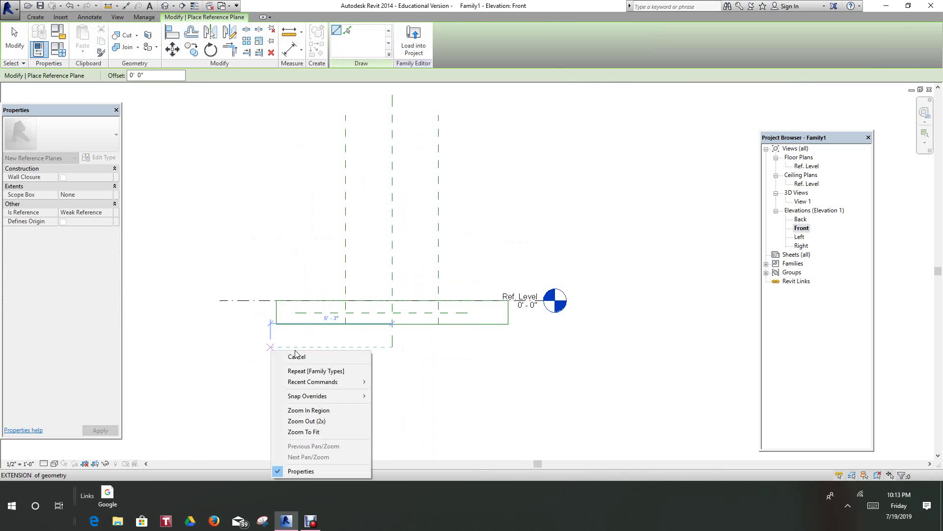
{"action": "left_click", "coordinate": [275, 355]}
{"action": "left_click", "coordinate": [298, 317]}
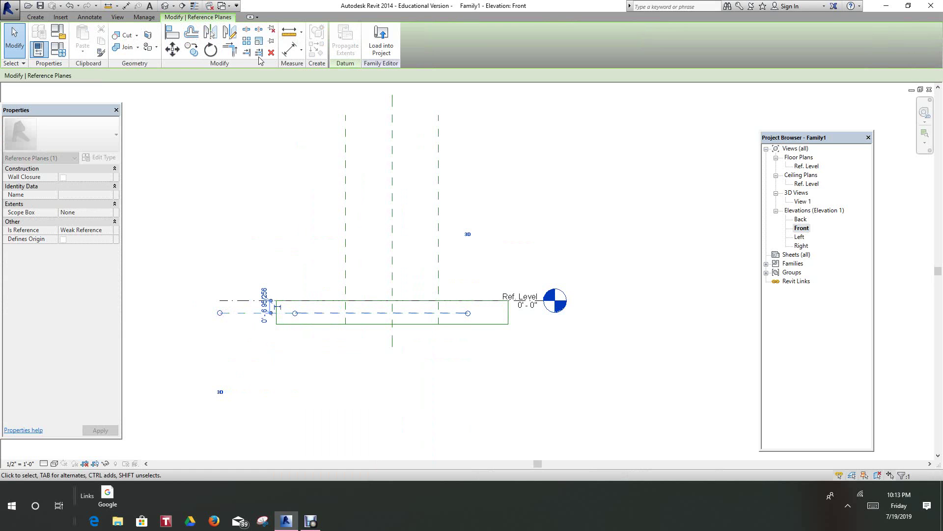
- Place an aligned dimension between Ref. Level and the reference plane below it, left of the floor
{"action": "left_click", "coordinate": [290, 49]}
{"action": "left_click", "coordinate": [253, 311]}
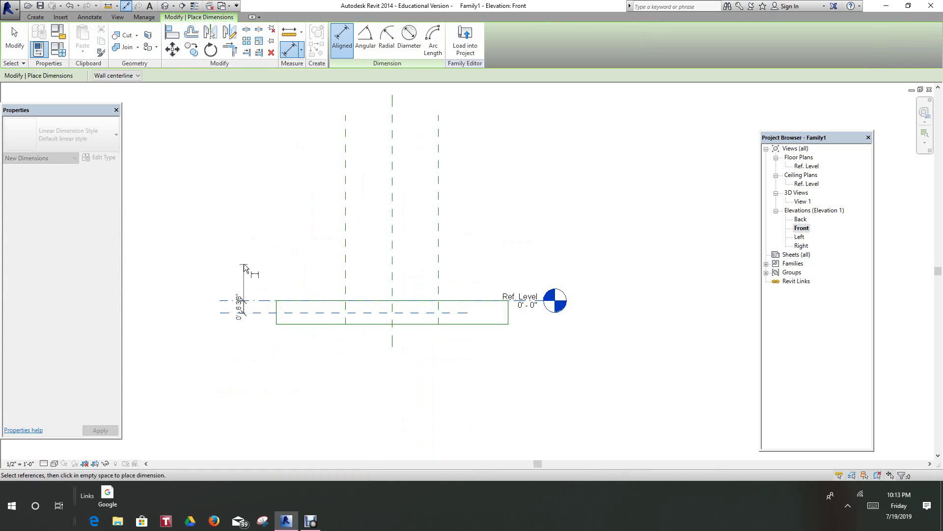
{"action": "right_click", "coordinate": [259, 233]}
{"action": "left_click", "coordinate": [285, 239]}
{"action": "scroll", "coordinate": [249, 219], "scroll_direction": "up", "scroll_amount": 3}
{"action": "right_click", "coordinate": [250, 219]}
{"action": "left_click", "coordinate": [268, 226]}
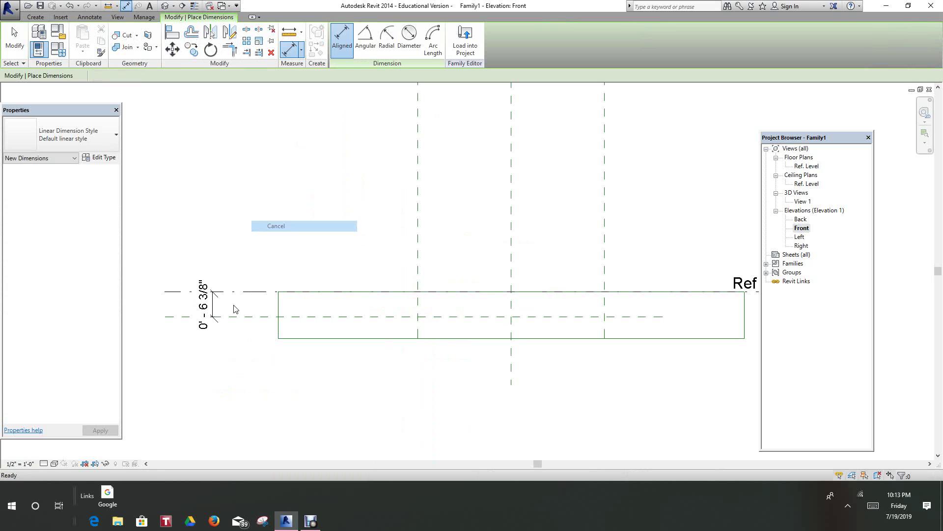
{"action": "scroll", "coordinate": [223, 310], "scroll_direction": "up", "scroll_amount": 3}
{"action": "left_click", "coordinate": [204, 304]}
{"action": "right_click", "coordinate": [204, 303]}
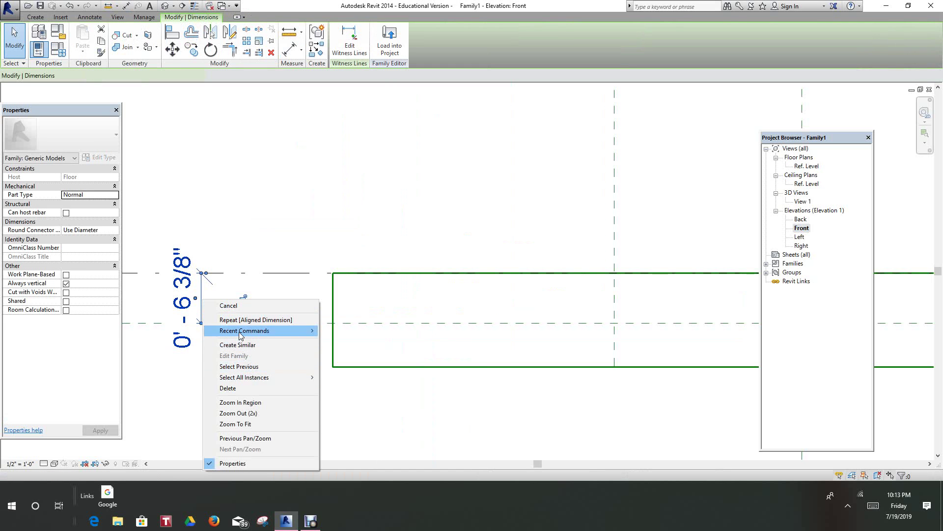
{"action": "left_click", "coordinate": [234, 227]}
{"action": "right_click", "coordinate": [234, 227]}
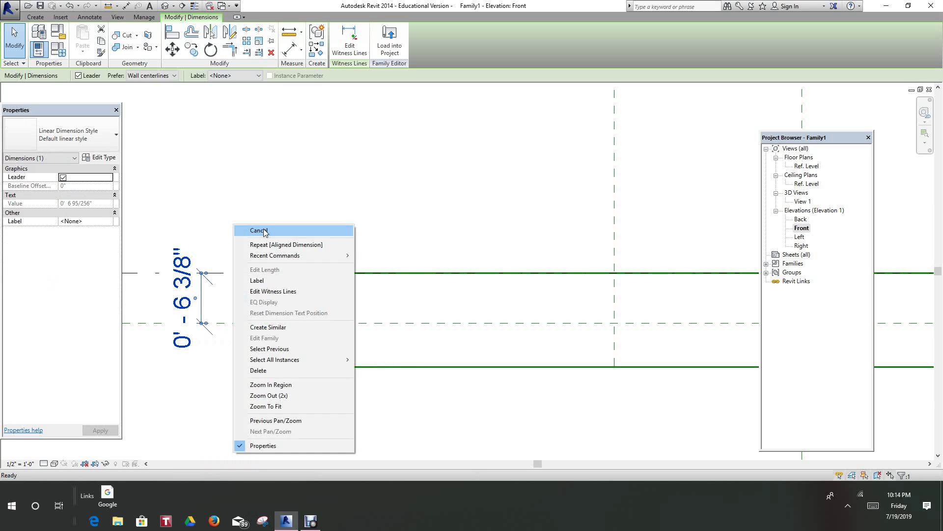
{"action": "left_click", "coordinate": [265, 235]}
{"action": "left_click", "coordinate": [202, 299]}
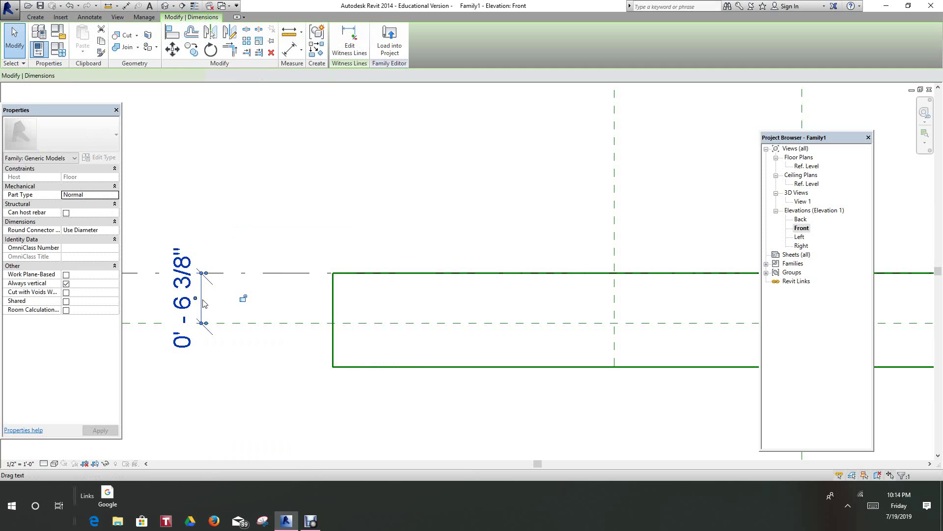
{"action": "right_click", "coordinate": [203, 301]}
{"action": "right_click", "coordinate": [244, 197]}
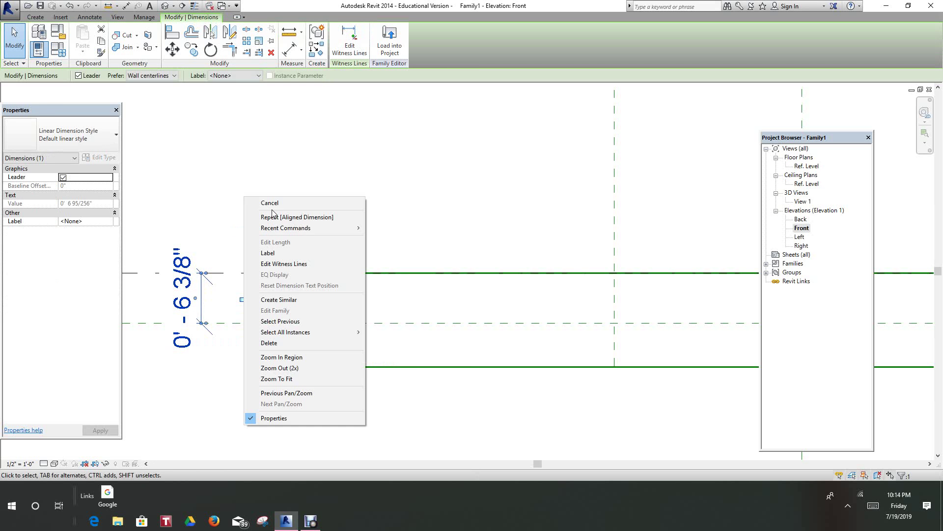
{"action": "left_click", "coordinate": [273, 208]}
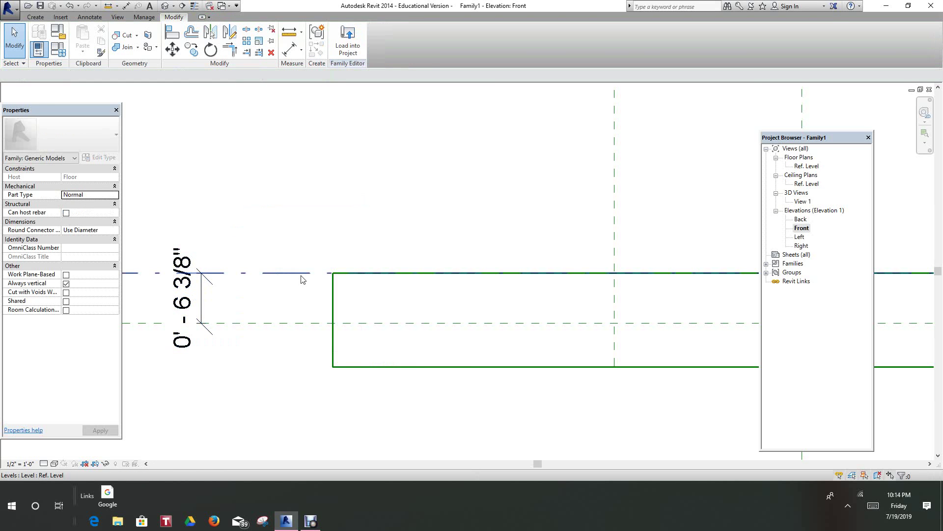
{"action": "scroll", "coordinate": [302, 280], "scroll_direction": "down", "scroll_amount": 2}
{"action": "left_click", "coordinate": [235, 303]}
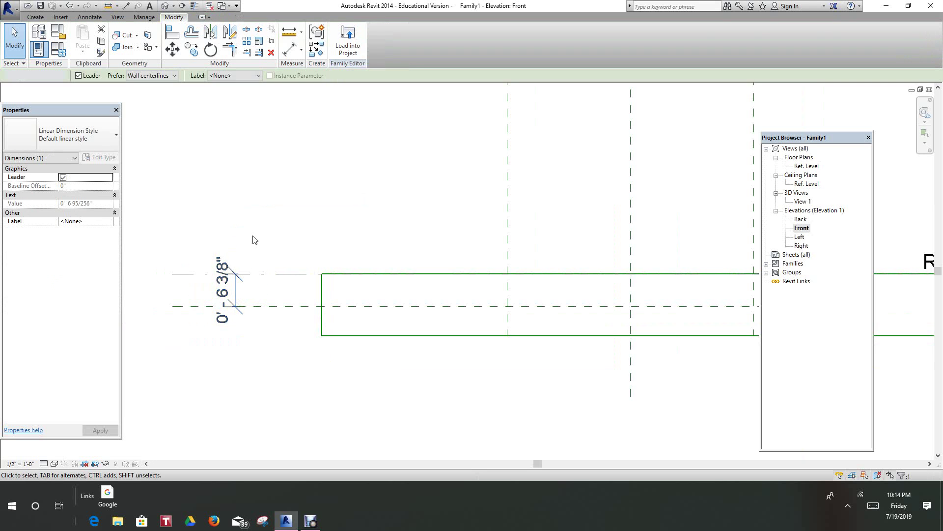
{"action": "left_click", "coordinate": [237, 293]}
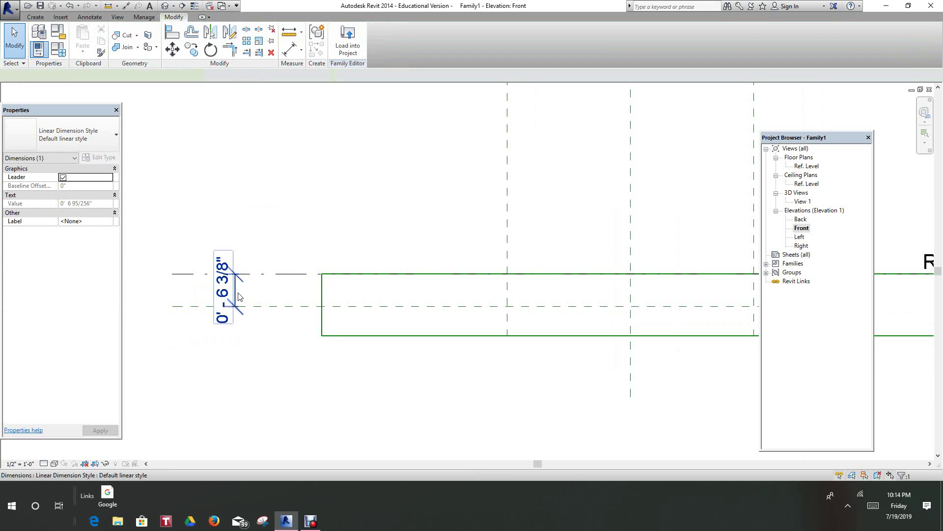
{"action": "right_click", "coordinate": [329, 173]}
{"action": "left_click", "coordinate": [350, 180]}
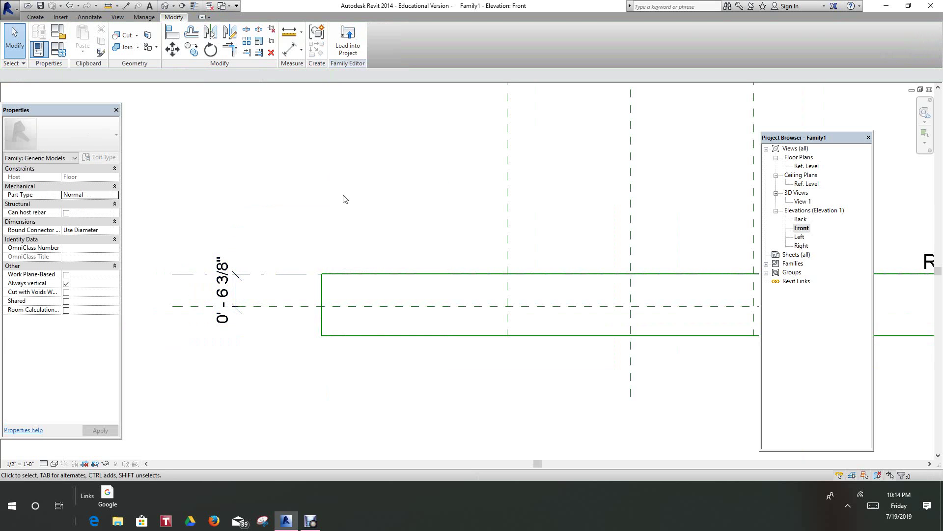
{"action": "left_click", "coordinate": [229, 300]}
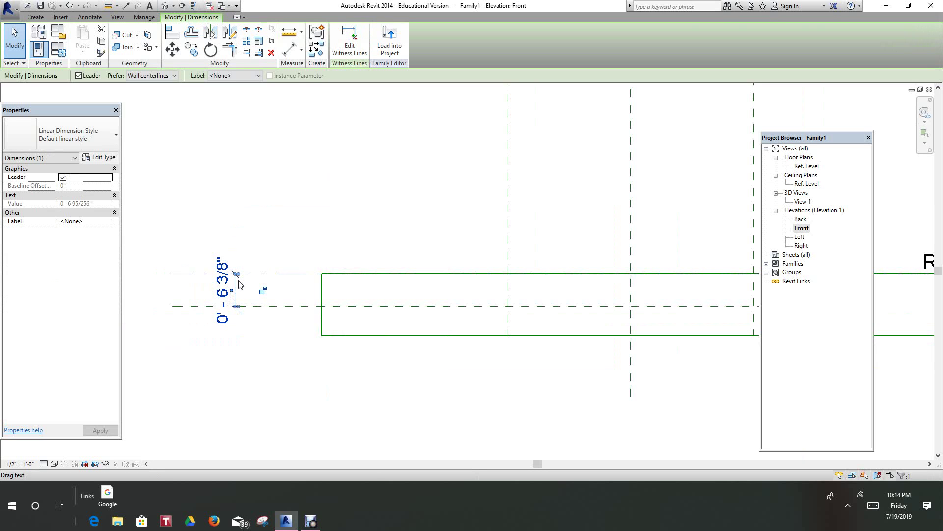
{"action": "right_click", "coordinate": [255, 252]}
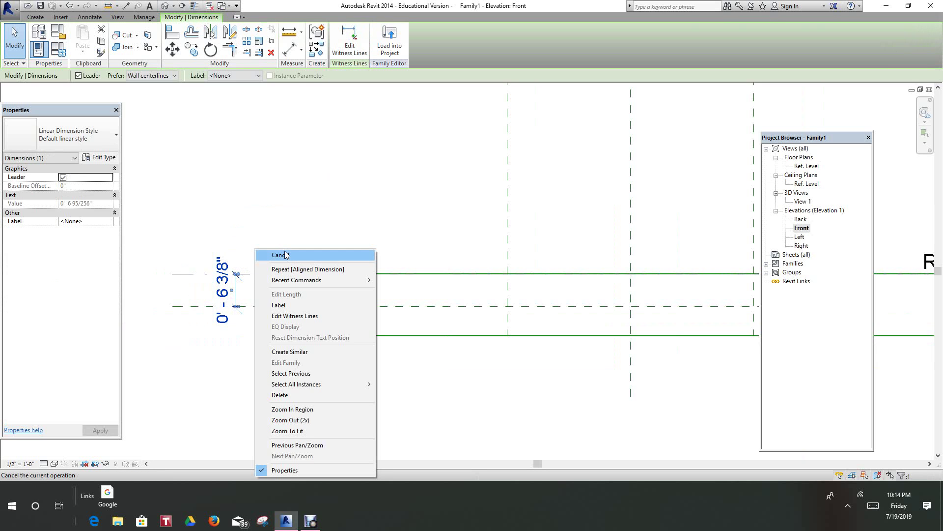
{"action": "left_click", "coordinate": [273, 254]}
{"action": "scroll", "coordinate": [350, 274], "scroll_direction": "down", "scroll_amount": 2}
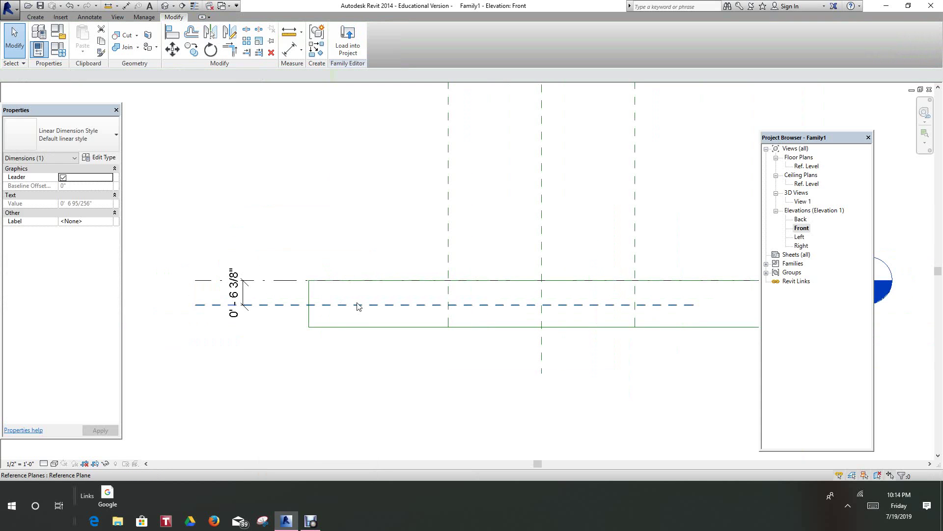
{"action": "key", "text": "Escape"}
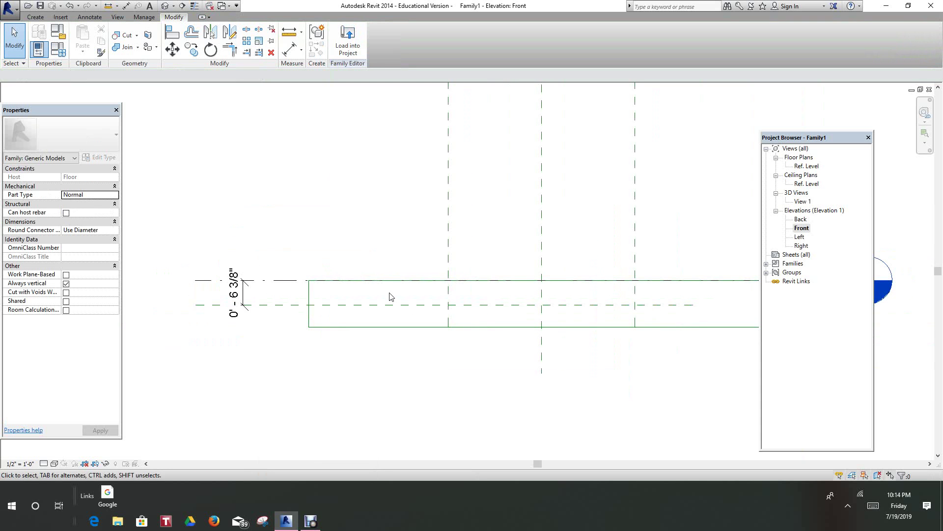
- Delete the dimension below Ref. Level and place a new aligned dimension between the lower reference plane and Ref. Level, left of the floor
{"action": "left_click", "coordinate": [242, 302]}
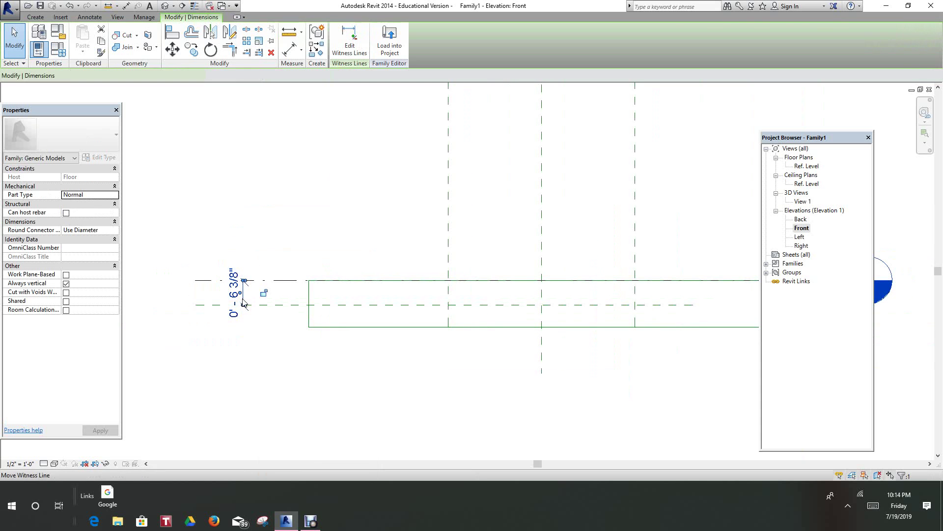
{"action": "key", "text": "Delete"}
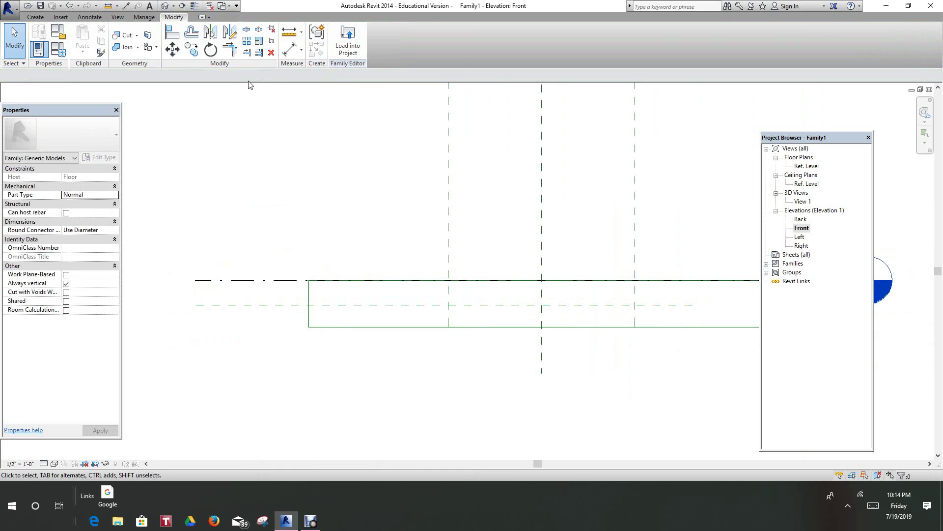
{"action": "left_click", "coordinate": [289, 48]}
{"action": "left_click", "coordinate": [402, 305]}
{"action": "left_click", "coordinate": [409, 279]}
{"action": "left_click", "coordinate": [214, 222]}
{"action": "right_click", "coordinate": [231, 158]}
{"action": "left_click", "coordinate": [258, 165]}
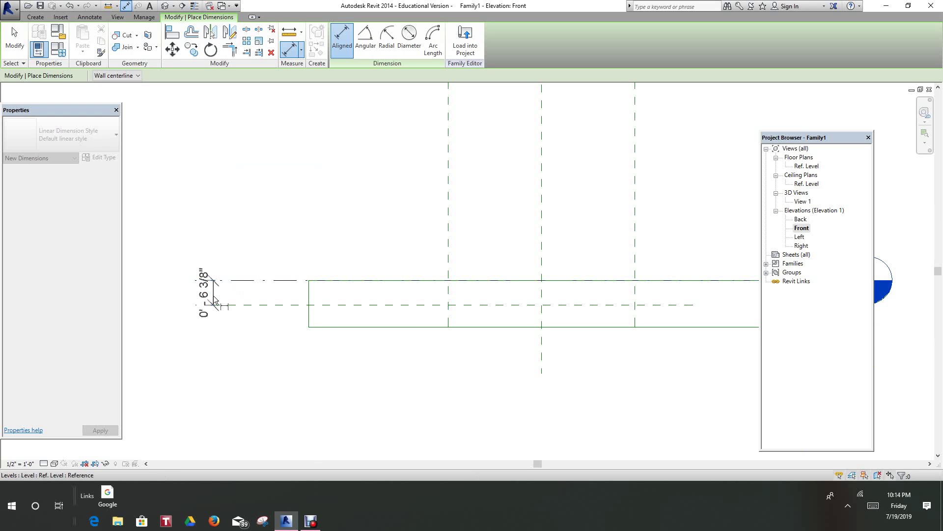
{"action": "right_click", "coordinate": [234, 289]}
{"action": "left_click", "coordinate": [241, 296]}
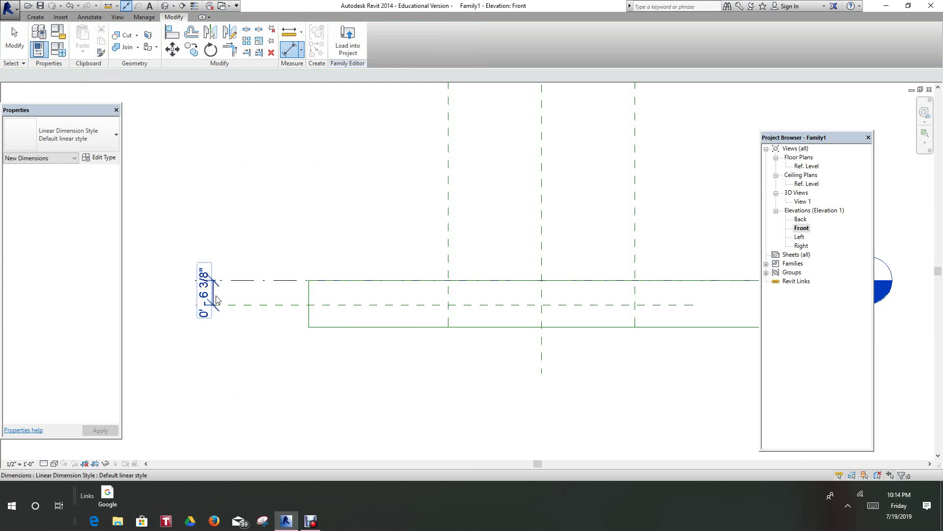
- Label the dimension between Ref. Level and the lower reference plane with a new instance family parameter named Depth
{"action": "left_click", "coordinate": [216, 299]}
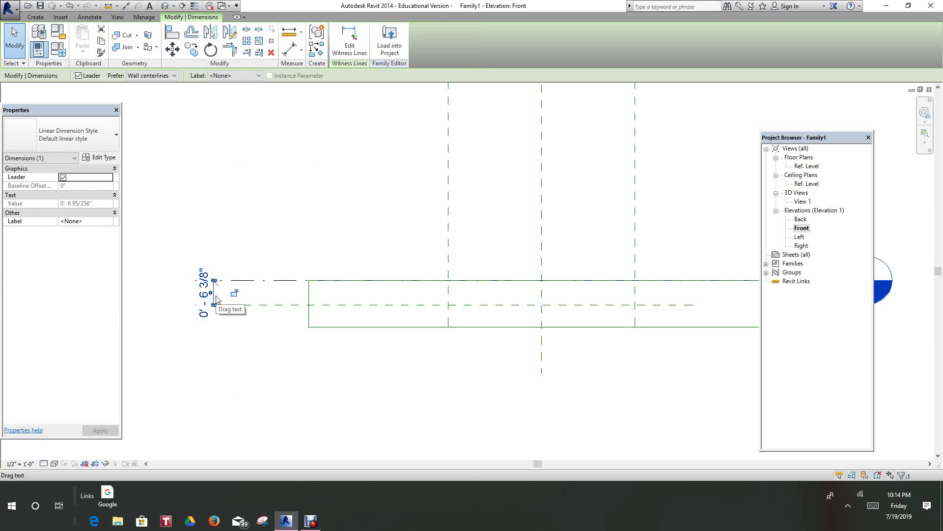
{"action": "left_click", "coordinate": [258, 76]}
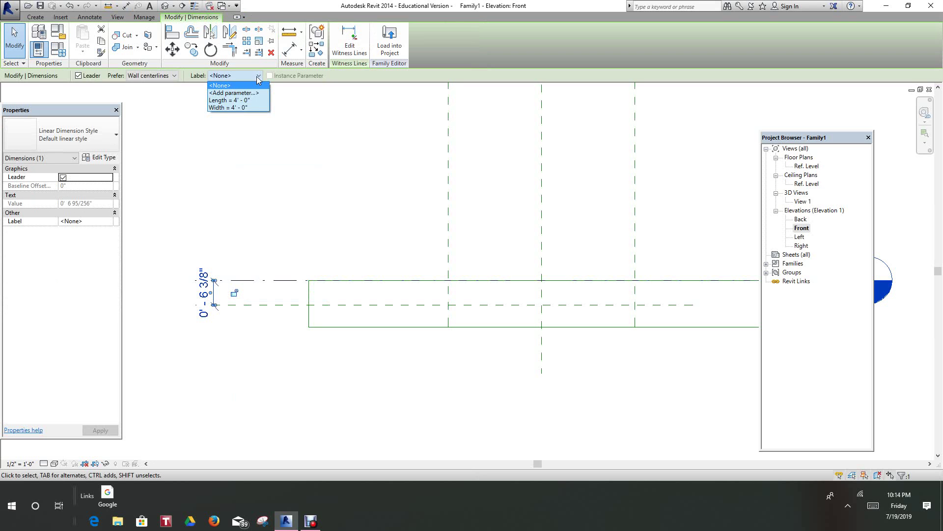
{"action": "left_click", "coordinate": [240, 94]}
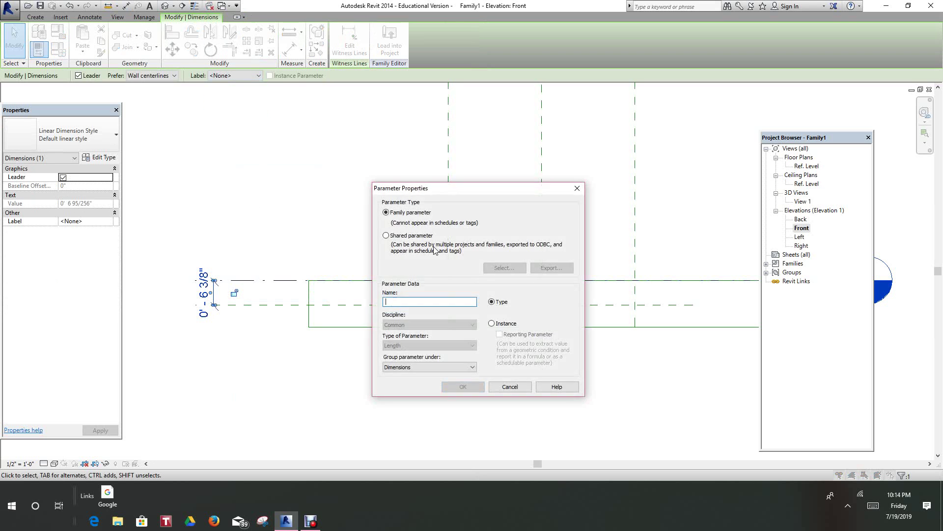
{"action": "type", "text": "Depth"}
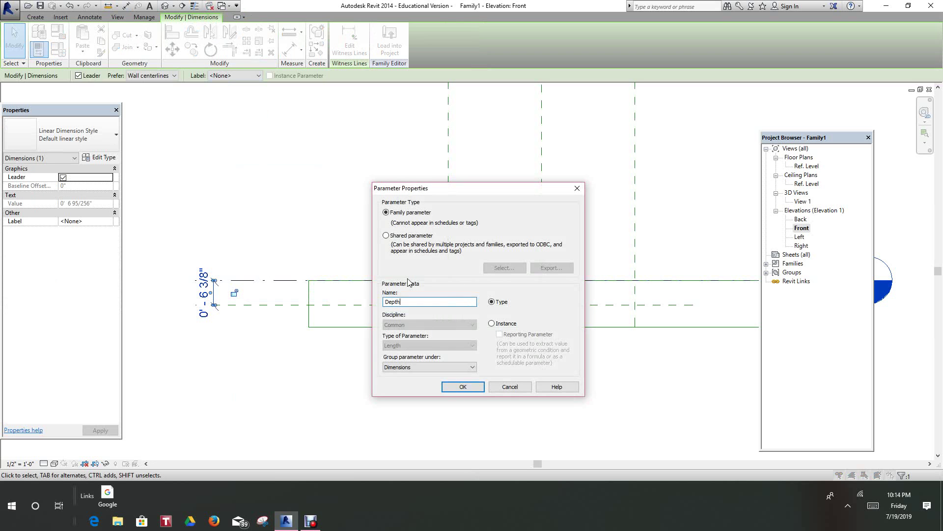
{"action": "left_click", "coordinate": [492, 324]}
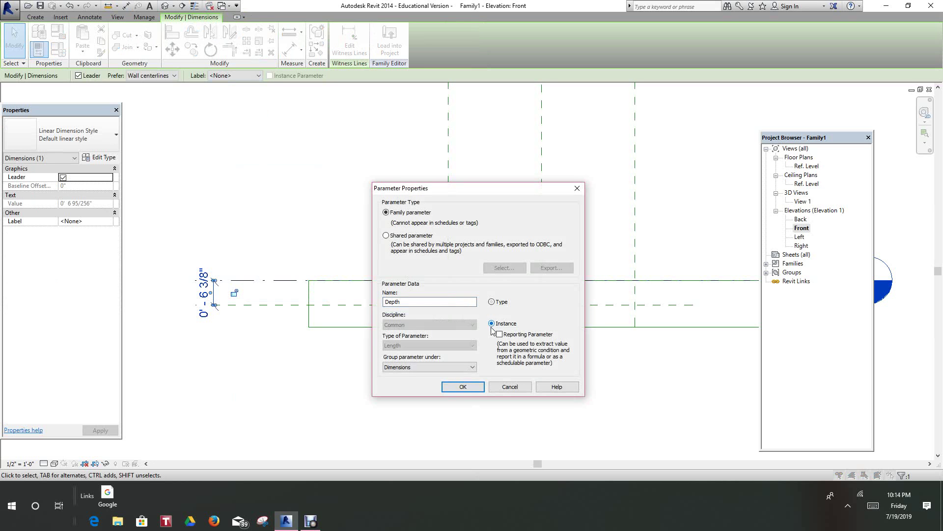
{"action": "left_click", "coordinate": [462, 387]}
{"action": "left_click", "coordinate": [249, 384]}
{"action": "scroll", "coordinate": [259, 381], "scroll_direction": "down", "scroll_amount": 2}
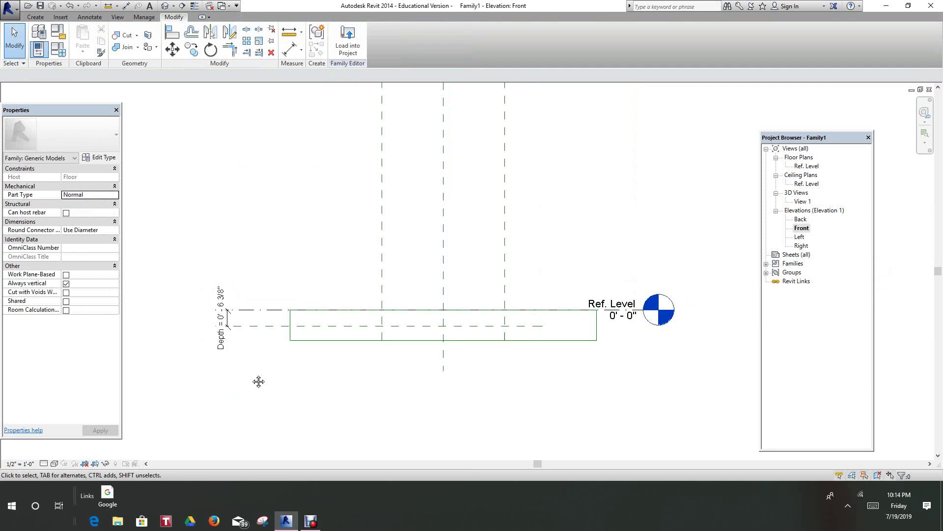
- Set the Depth parameter to 0' 3" in the family types and apply the value
{"action": "scroll", "coordinate": [360, 337], "scroll_direction": "up", "scroll_amount": 3}
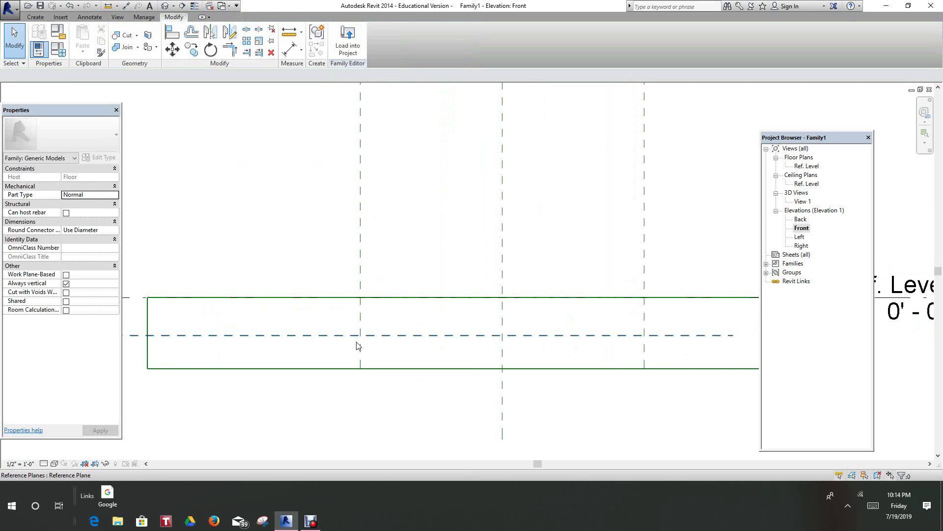
{"action": "scroll", "coordinate": [357, 346], "scroll_direction": "down", "scroll_amount": 3}
{"action": "scroll", "coordinate": [222, 358], "scroll_direction": "up", "scroll_amount": 2}
{"action": "scroll", "coordinate": [222, 358], "scroll_direction": "up", "scroll_amount": 1}
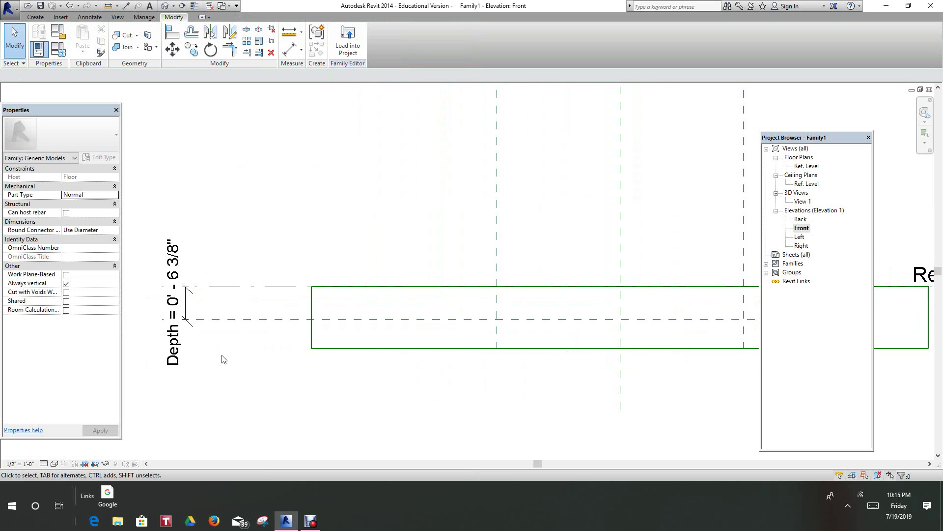
{"action": "scroll", "coordinate": [222, 359], "scroll_direction": "down", "scroll_amount": 1}
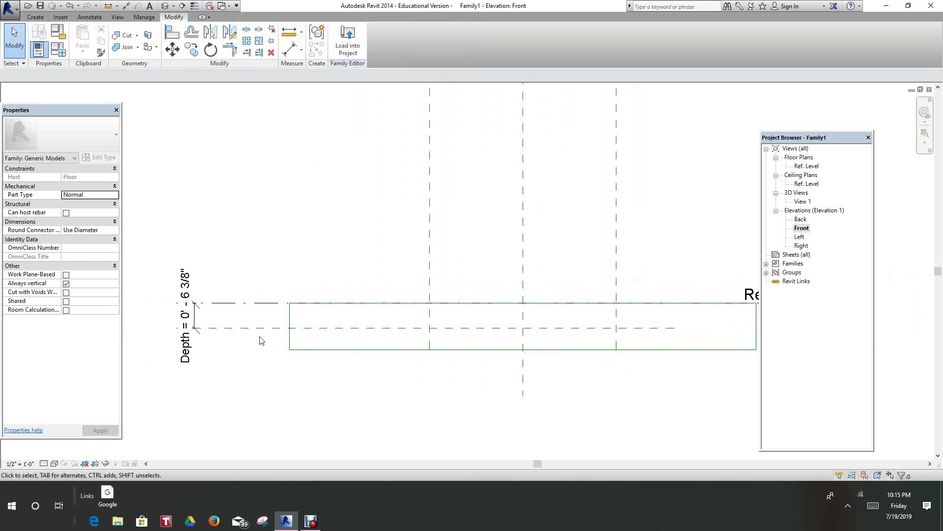
{"action": "left_click", "coordinate": [61, 51]}
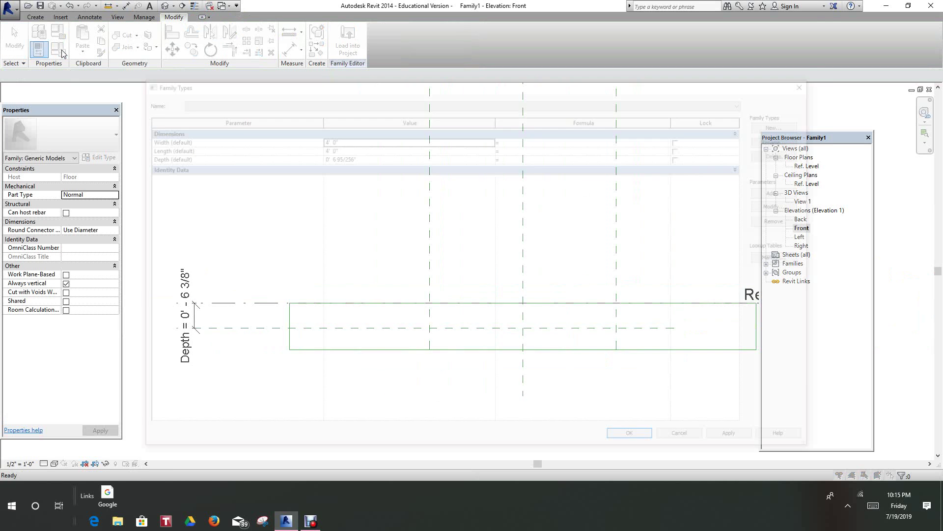
{"action": "left_click", "coordinate": [378, 157]}
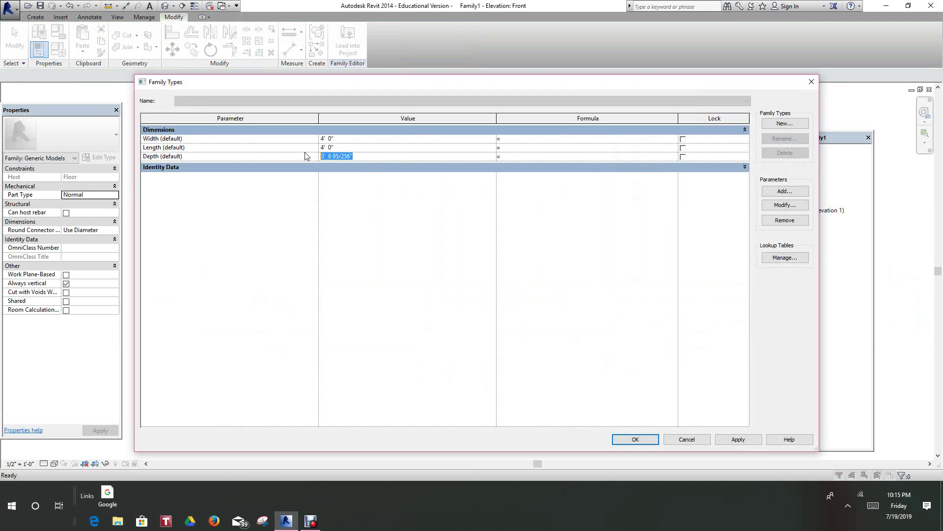
{"action": "type", "text": "3"}
{"action": "left_click", "coordinate": [730, 442]}
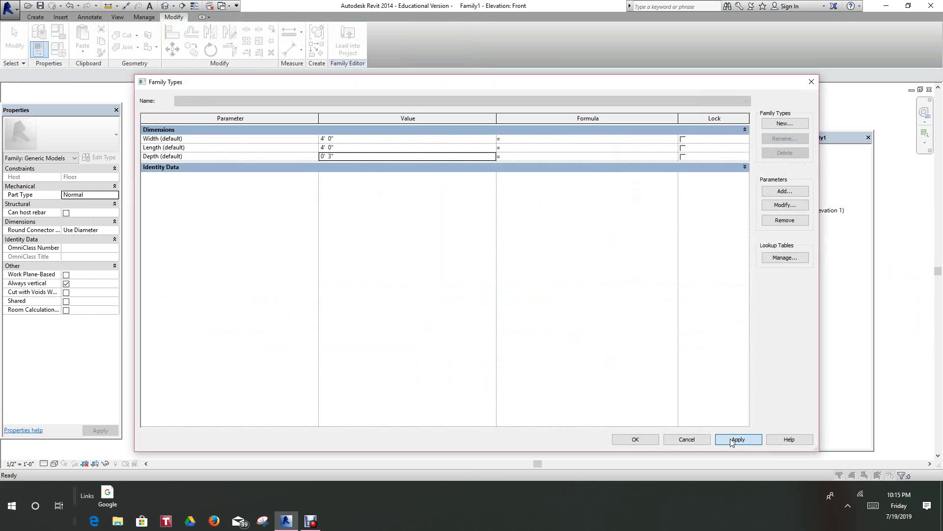
{"action": "left_click", "coordinate": [631, 439]}
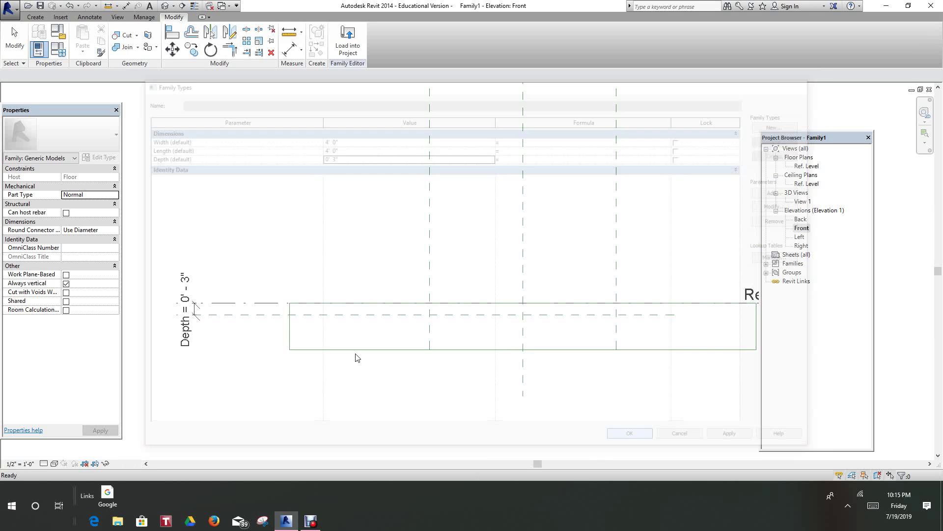
- Open the Ref. Level floor plan and start a void extrusion sketch
{"action": "scroll", "coordinate": [452, 331], "scroll_direction": "down", "scroll_amount": 4}
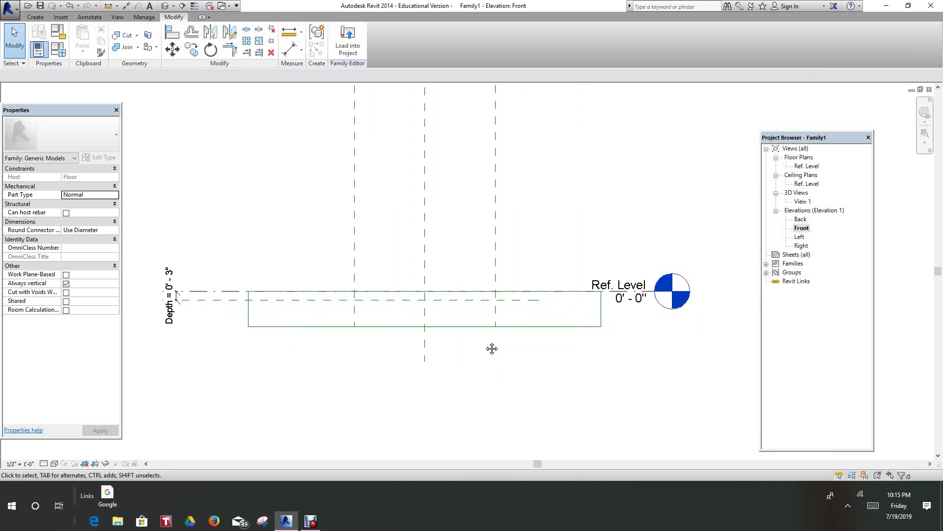
{"action": "scroll", "coordinate": [481, 334], "scroll_direction": "down", "scroll_amount": 1}
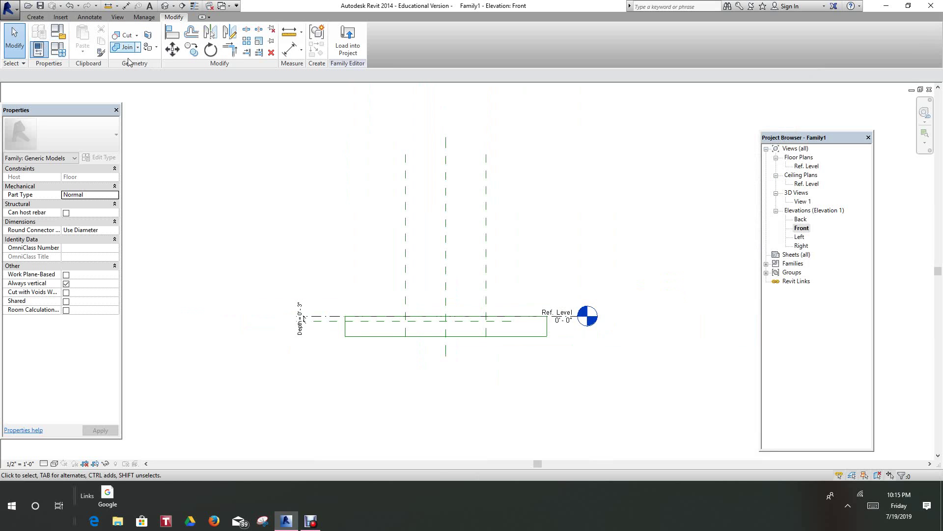
{"action": "double_click", "coordinate": [805, 166]}
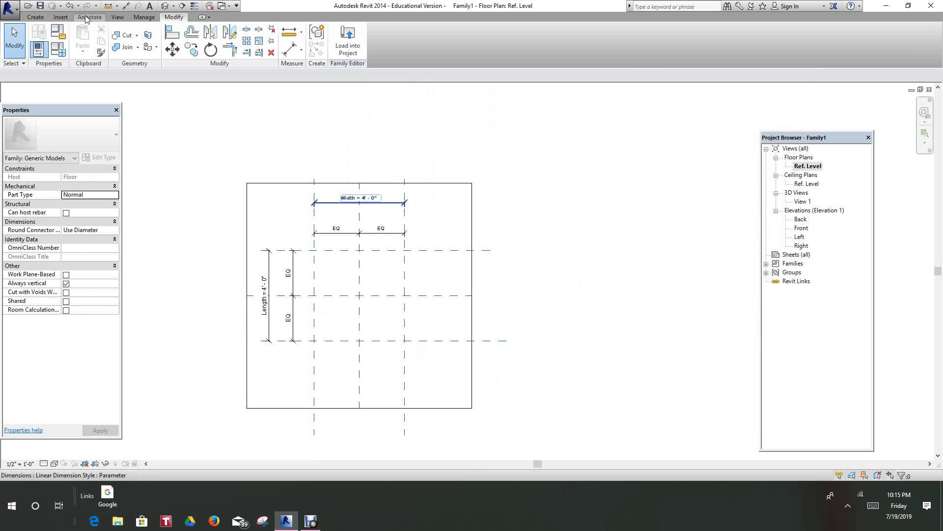
{"action": "left_click", "coordinate": [35, 17]}
{"action": "left_click", "coordinate": [190, 33]}
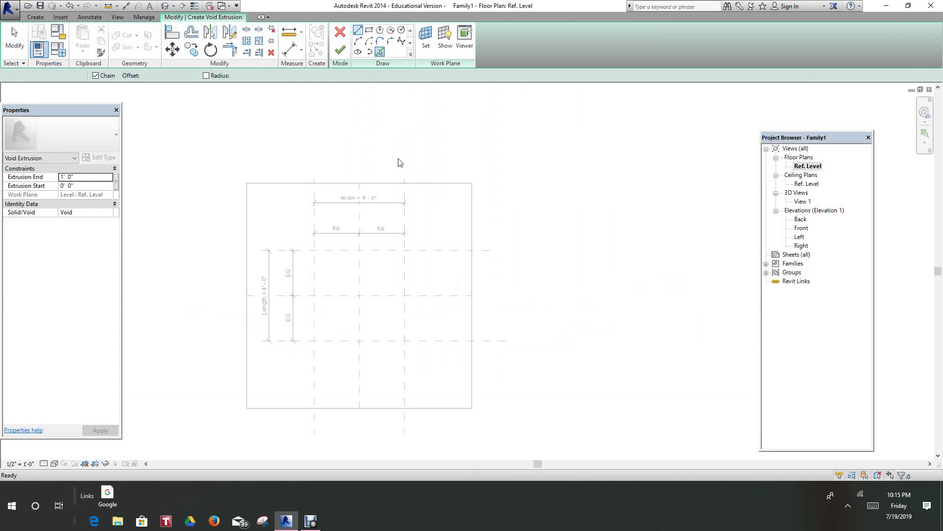
- Try to create a void boundary line from the upper horizontal reference plane, and undo it
{"action": "scroll", "coordinate": [356, 303], "scroll_direction": "up", "scroll_amount": 3}
{"action": "left_click", "coordinate": [390, 213]}
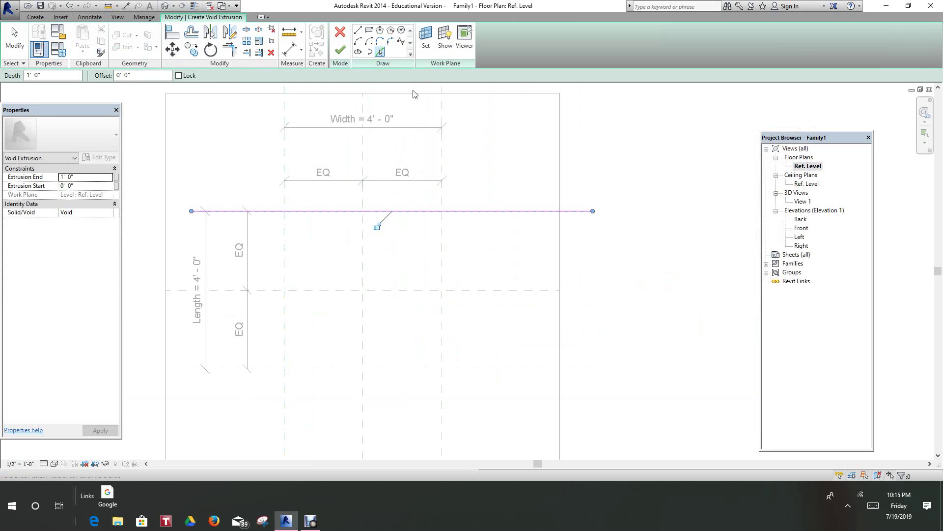
{"action": "left_click", "coordinate": [69, 6]}
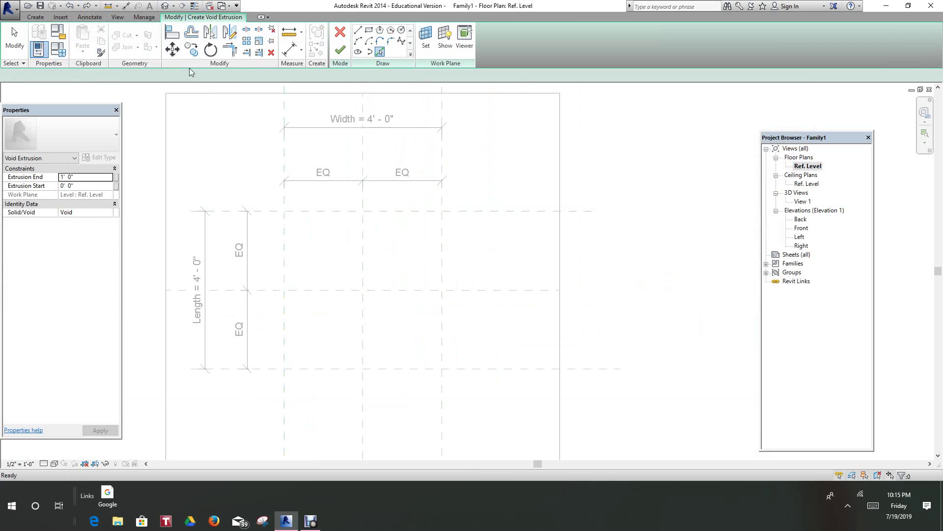
- Create void boundary lines locked to the four outer reference planes that define the width and length
{"action": "left_click", "coordinate": [179, 75]}
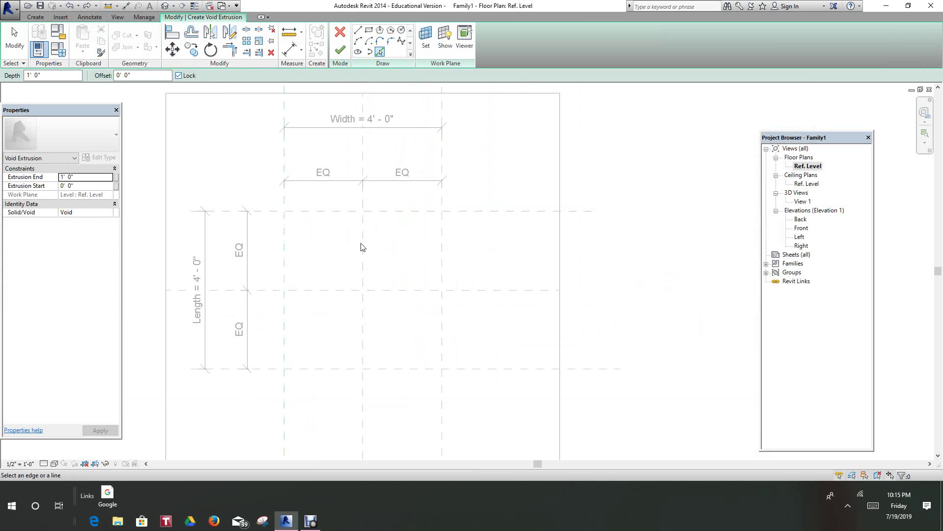
{"action": "left_click", "coordinate": [326, 211]}
{"action": "left_click", "coordinate": [284, 258]}
{"action": "left_click", "coordinate": [337, 369]}
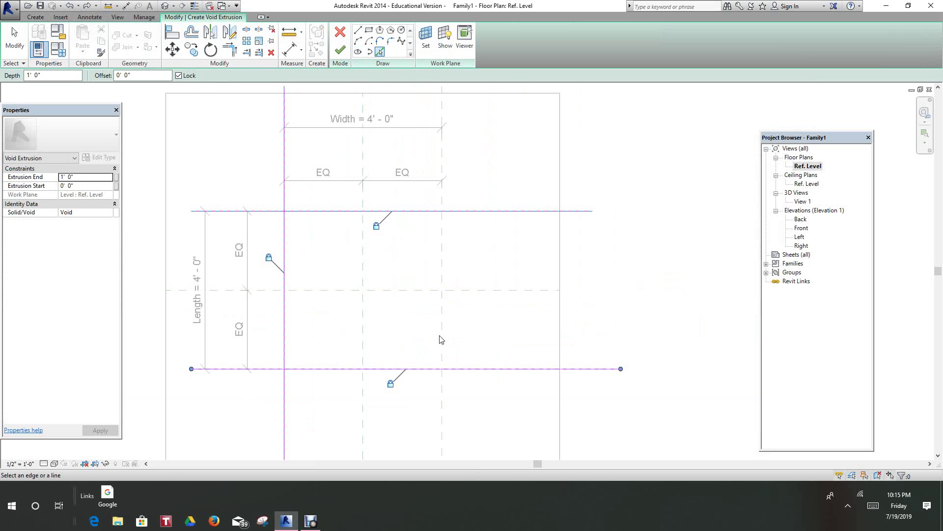
{"action": "left_click", "coordinate": [442, 334]}
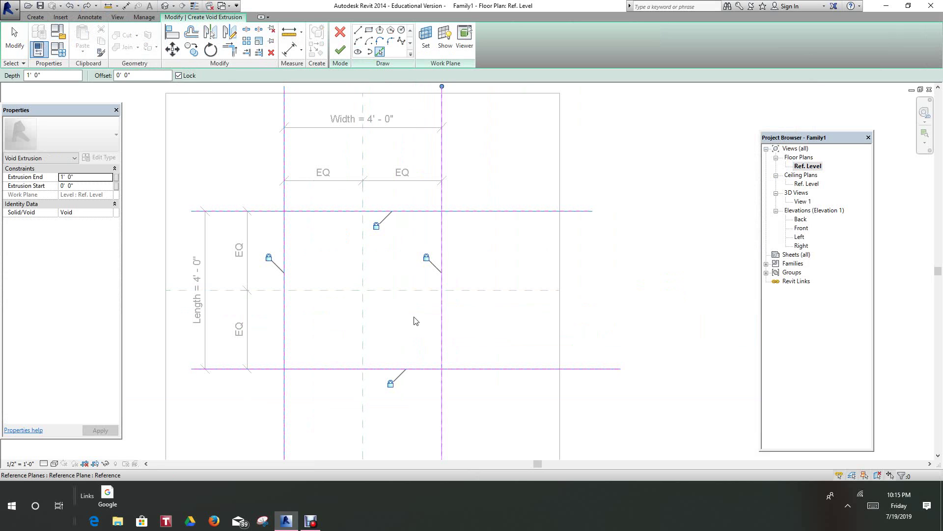
- Trim the four boundary lines to corners so they form a closed rectangle, and finish the void extrusion sketch
{"action": "left_click", "coordinate": [229, 49]}
{"action": "left_click", "coordinate": [313, 209]}
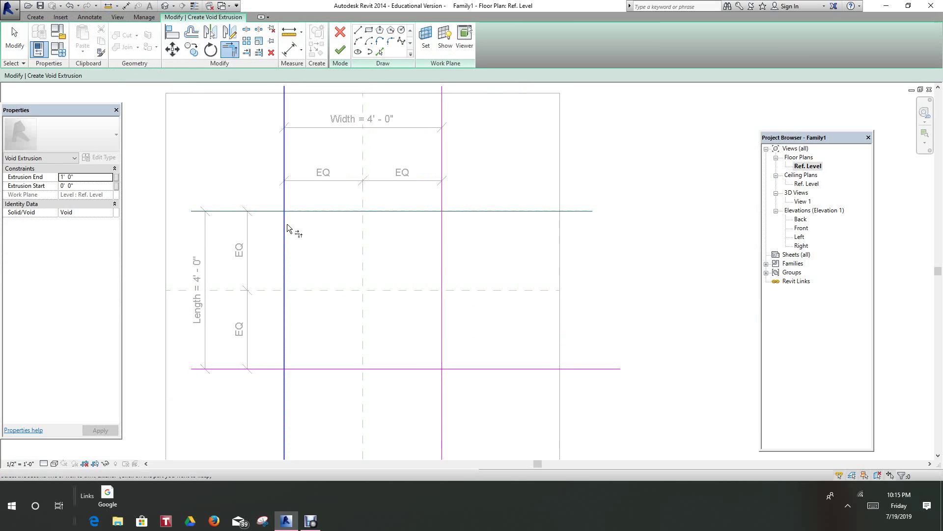
{"action": "left_click", "coordinate": [291, 229]}
{"action": "left_click", "coordinate": [287, 354]}
{"action": "left_click", "coordinate": [301, 370]}
{"action": "left_click", "coordinate": [397, 369]}
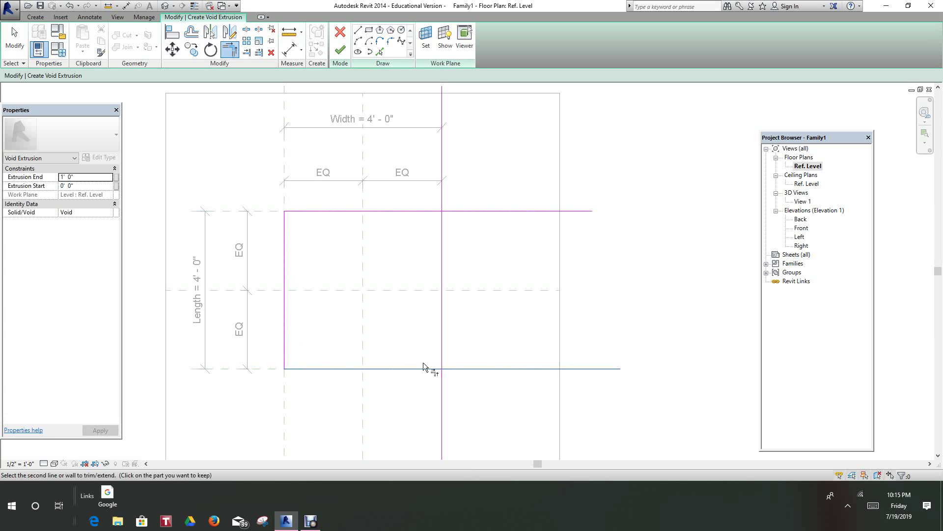
{"action": "left_click", "coordinate": [440, 354]}
{"action": "left_click", "coordinate": [406, 211]}
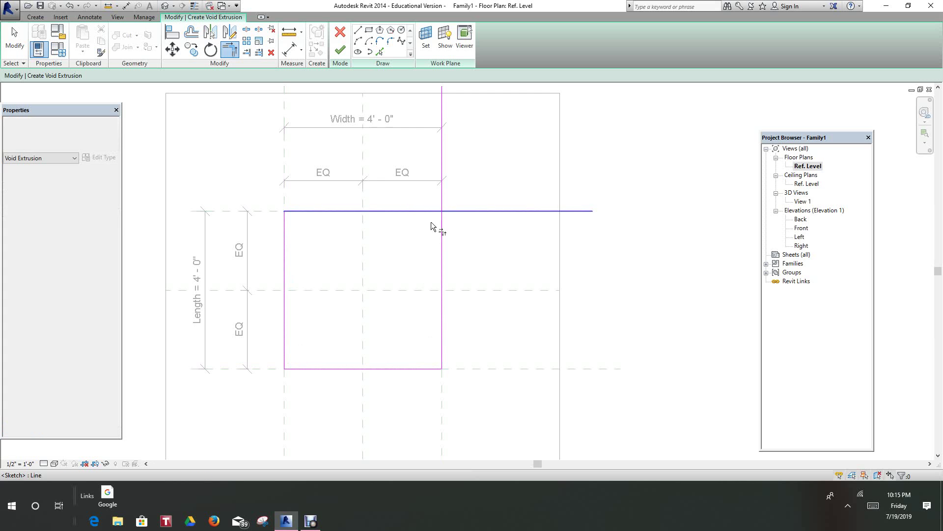
{"action": "left_click", "coordinate": [442, 229]}
{"action": "scroll", "coordinate": [417, 245], "scroll_direction": "down", "scroll_amount": 3}
{"action": "left_click", "coordinate": [340, 49]}
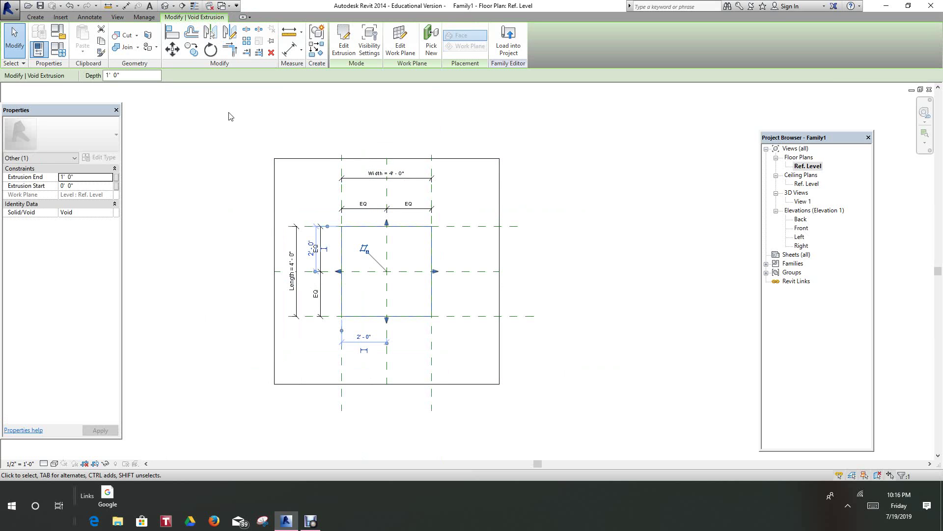
- In the Front elevation, align the void extrusion's top edge to the reference plane below Ref. Level and lock the alignment
{"action": "double_click", "coordinate": [802, 229]}
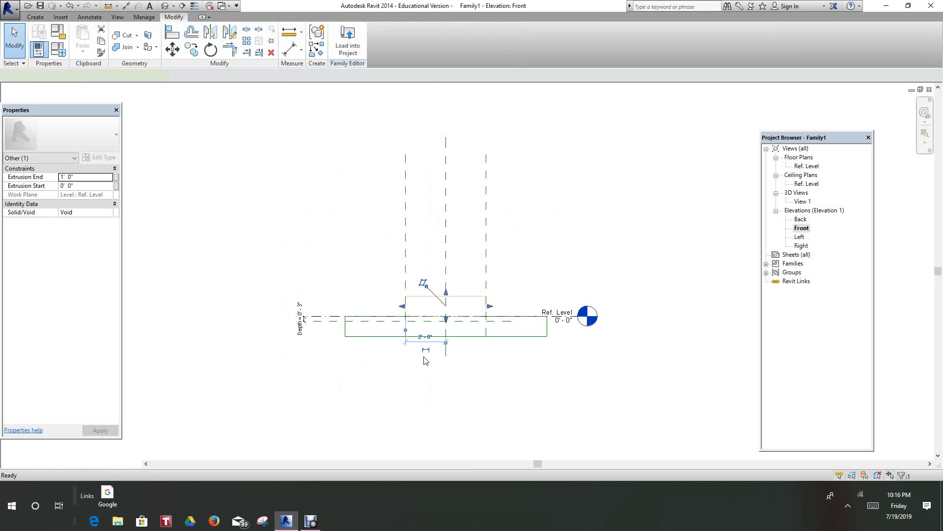
{"action": "scroll", "coordinate": [426, 328], "scroll_direction": "up", "scroll_amount": 5}
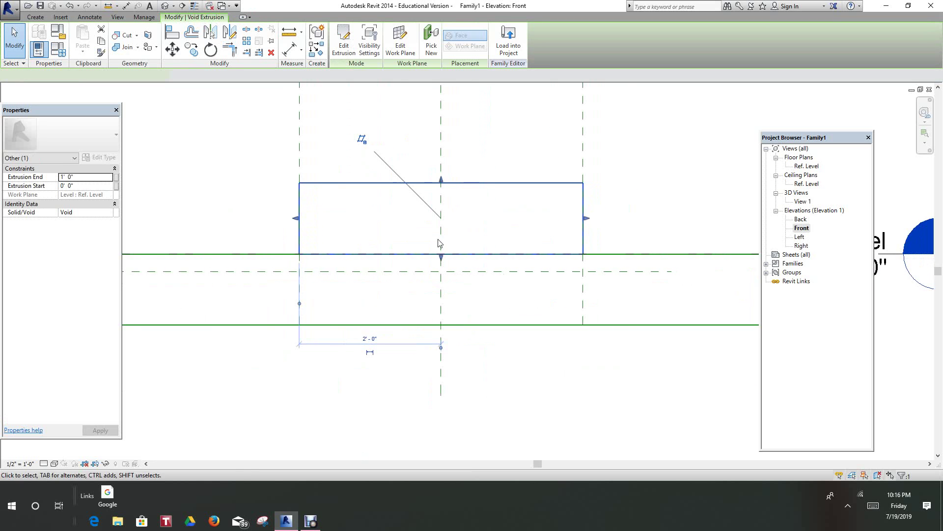
{"action": "left_click", "coordinate": [172, 33]}
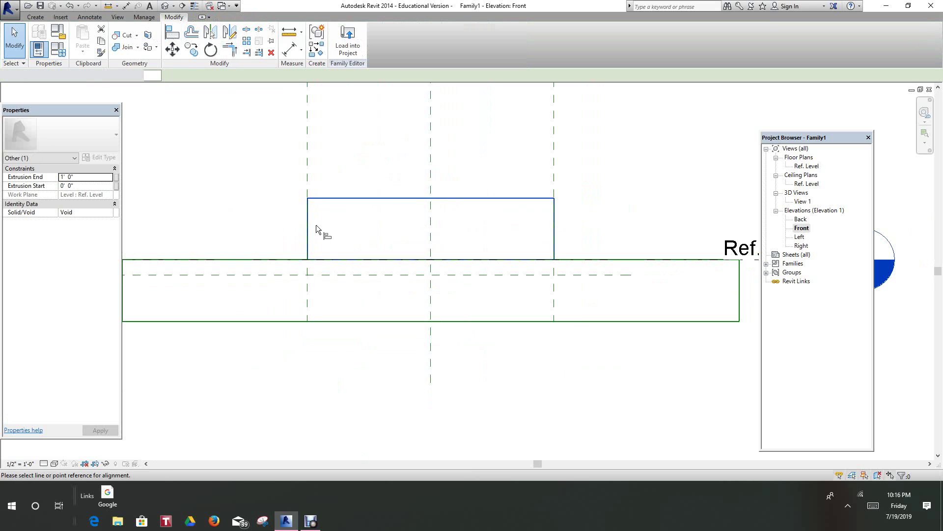
{"action": "left_click", "coordinate": [352, 275]}
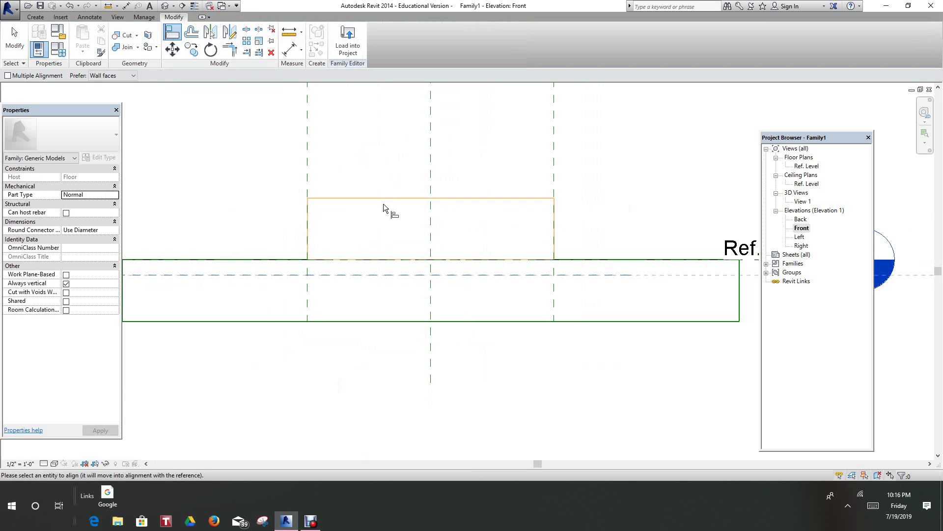
{"action": "left_click", "coordinate": [382, 199]}
{"action": "left_click", "coordinate": [301, 292]}
{"action": "scroll", "coordinate": [367, 224], "scroll_direction": "down", "scroll_amount": 2}
{"action": "scroll", "coordinate": [367, 224], "scroll_direction": "down", "scroll_amount": 1}
{"action": "scroll", "coordinate": [258, 162], "scroll_direction": "down", "scroll_amount": 1}
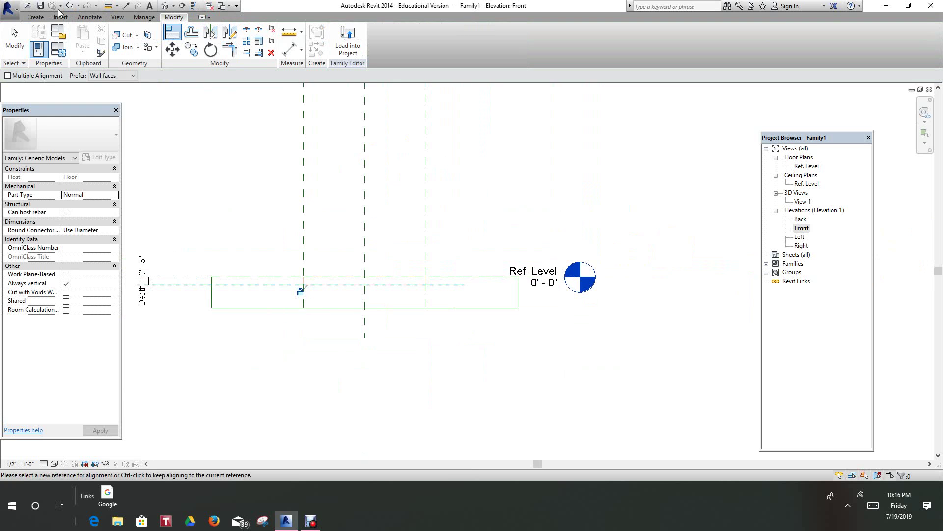
- In the default 3D view, cut the host floor with the void extrusion using Cut Geometry
{"action": "left_click", "coordinate": [165, 8]}
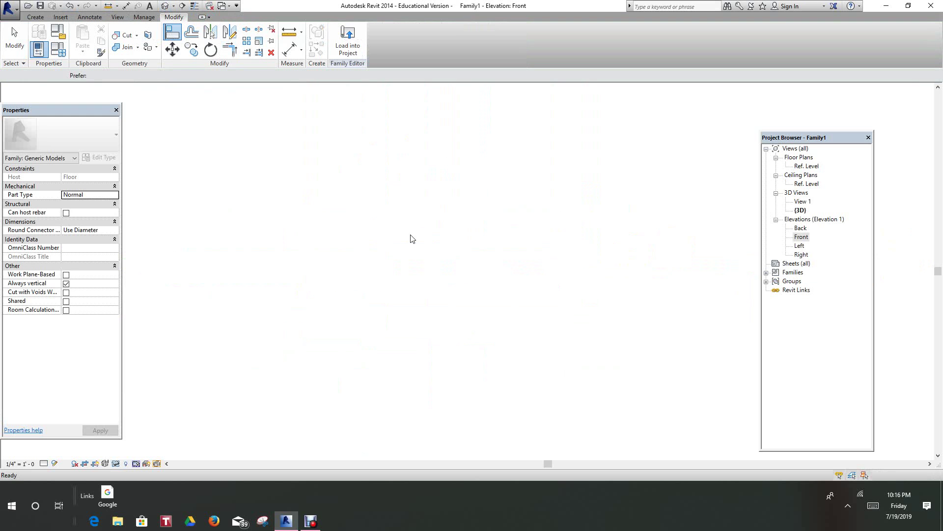
{"action": "key", "text": "a"}
{"action": "key", "text": "l"}
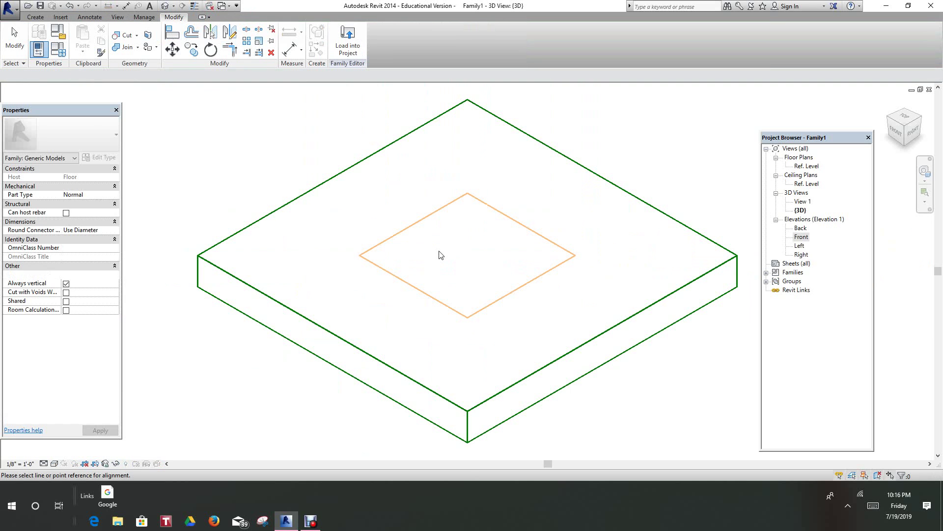
{"action": "scroll", "coordinate": [435, 250], "scroll_direction": "down", "scroll_amount": 2}
{"action": "middle_click_drag", "start_coordinate": [421, 271], "coordinate": [360, 247]}
{"action": "scroll", "coordinate": [362, 225], "scroll_direction": "up", "scroll_amount": 4}
{"action": "scroll", "coordinate": [424, 244], "scroll_direction": "down", "scroll_amount": 2}
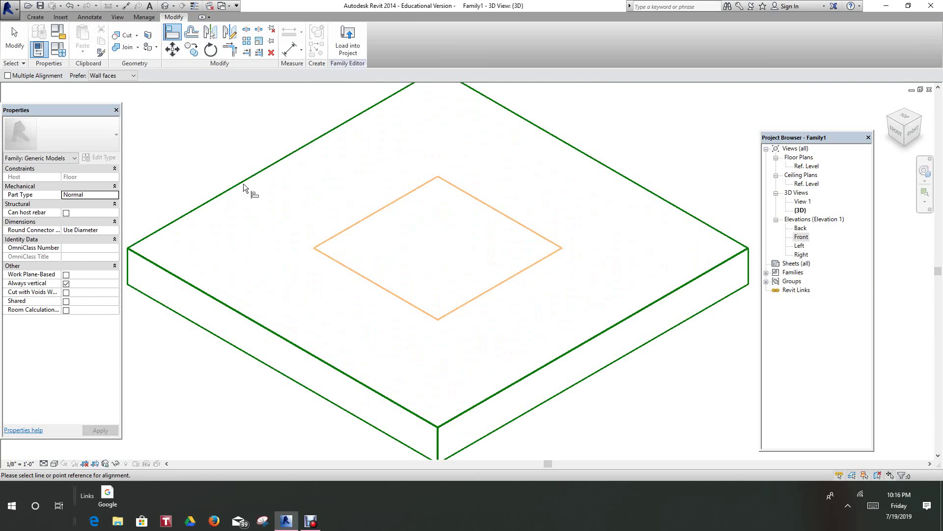
{"action": "scroll", "coordinate": [214, 149], "scroll_direction": "up", "scroll_amount": 3}
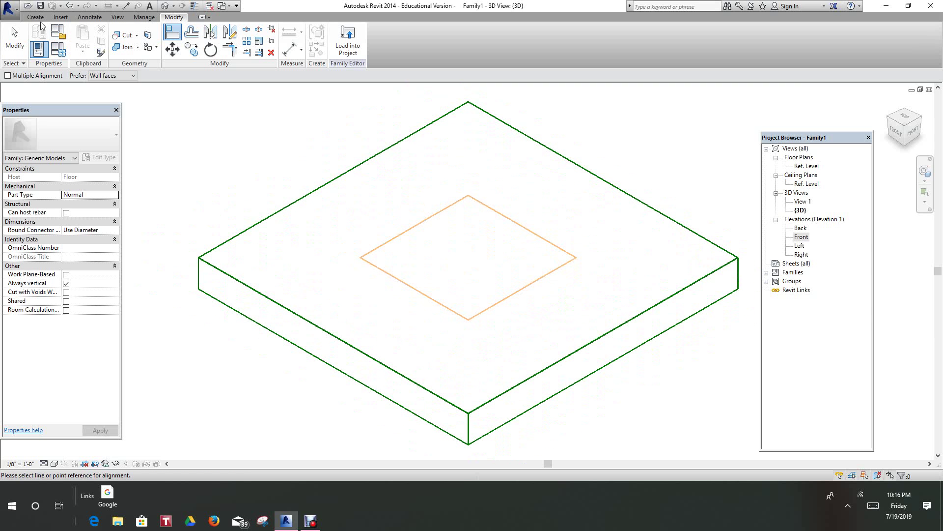
{"action": "key", "text": "Escape"}
{"action": "key", "text": "Escape"}
{"action": "left_click", "coordinate": [125, 35]}
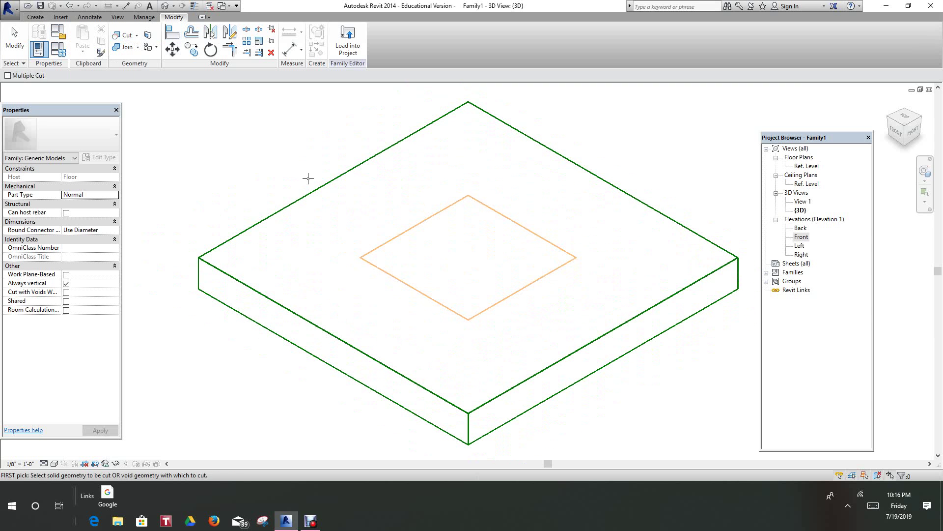
{"action": "left_click", "coordinate": [320, 189]}
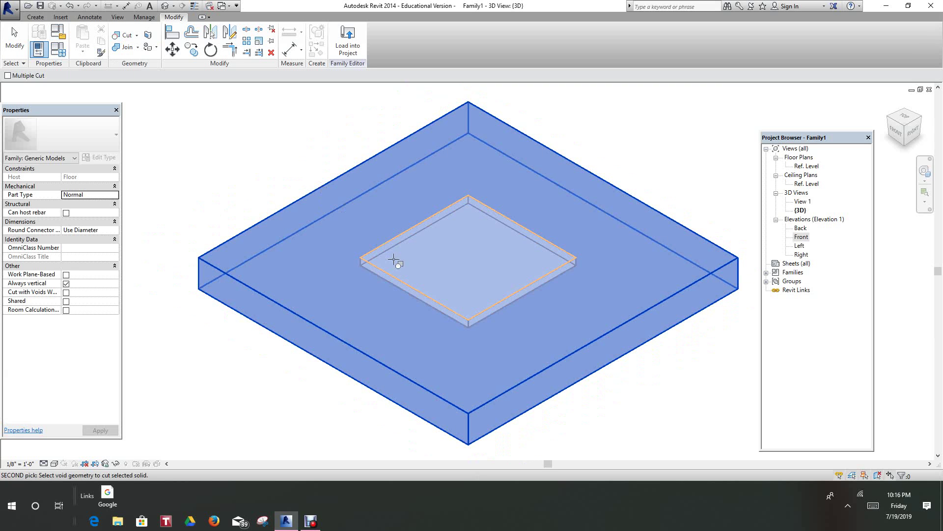
{"action": "left_click", "coordinate": [404, 278]}
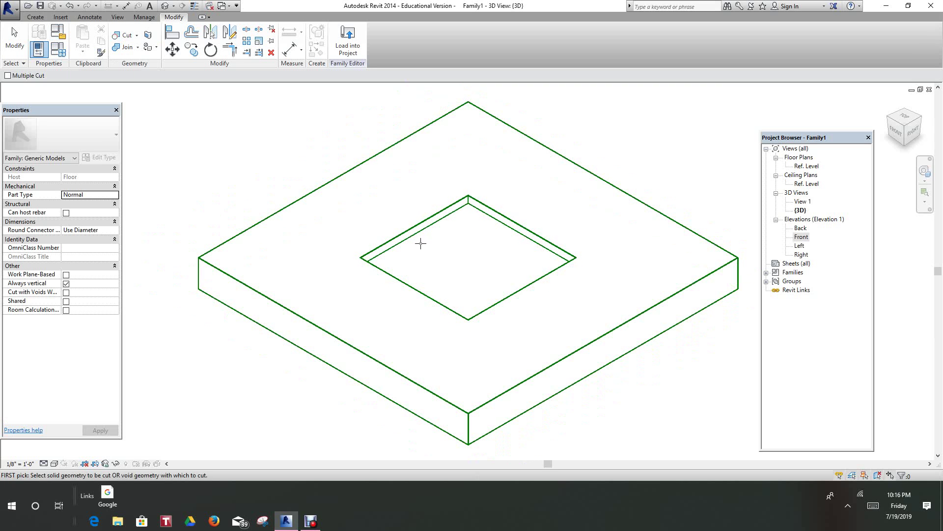
- Set the 3D view to Fine detail level and a shaded visual style
{"action": "scroll", "coordinate": [231, 128], "scroll_direction": "down", "scroll_amount": 3}
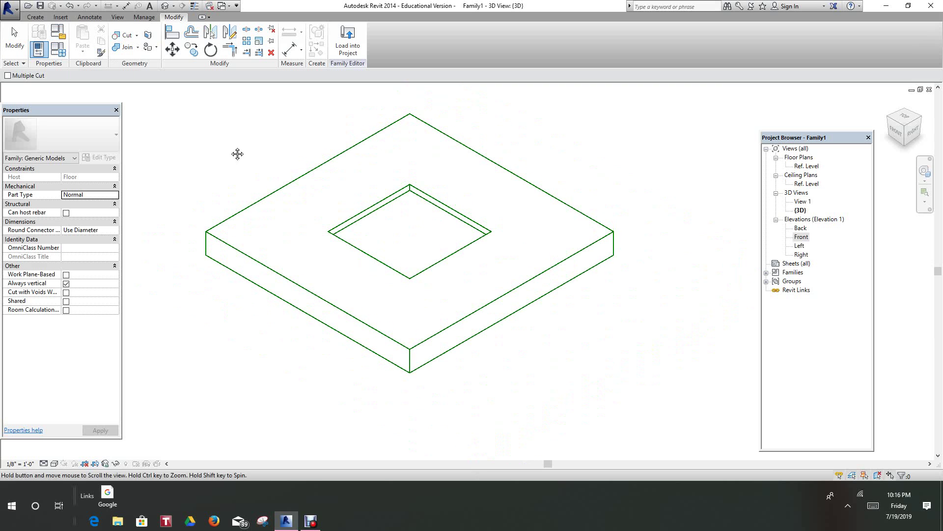
{"action": "left_click", "coordinate": [43, 463]}
{"action": "left_click", "coordinate": [55, 448]}
{"action": "left_click", "coordinate": [55, 463]}
{"action": "left_click", "coordinate": [70, 426]}
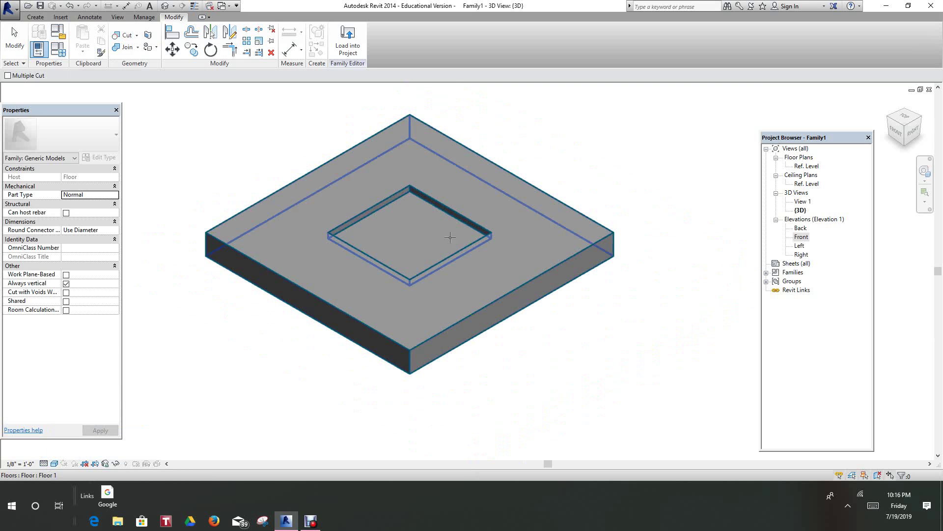
{"action": "left_click", "coordinate": [450, 238]}
{"action": "scroll", "coordinate": [450, 238], "scroll_direction": "up", "scroll_amount": 2}
{"action": "left_click", "coordinate": [441, 175]}
{"action": "scroll", "coordinate": [408, 261], "scroll_direction": "down", "scroll_amount": 3}
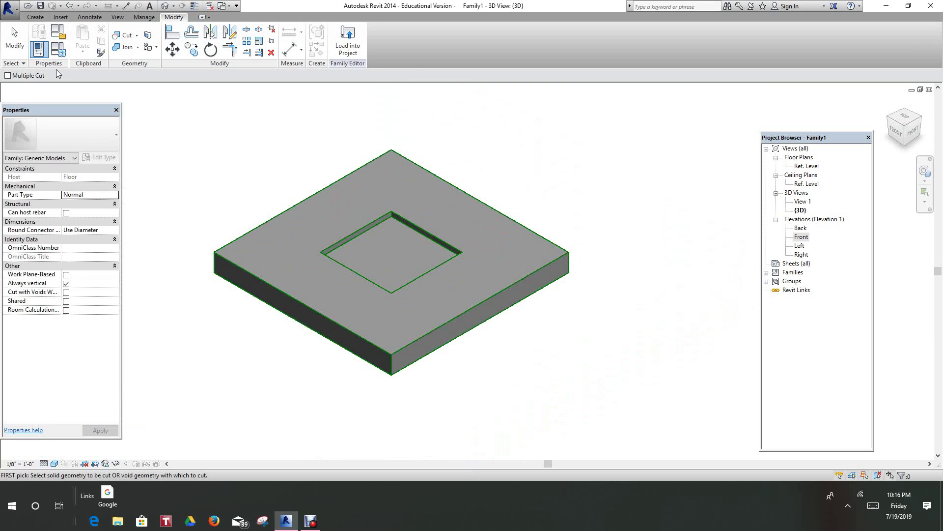
- Review the Width, Length and Depth parameters in the family types
{"action": "left_click", "coordinate": [57, 56]}
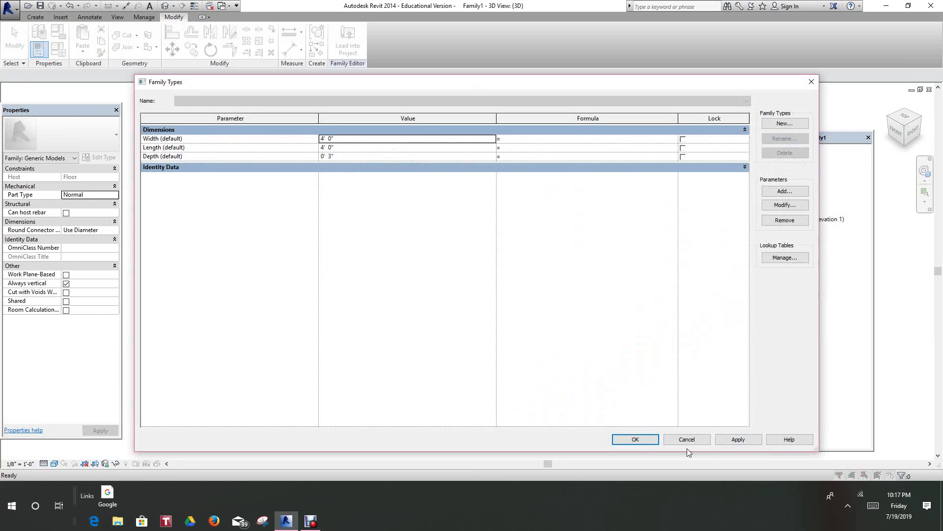
{"action": "left_click", "coordinate": [637, 440]}
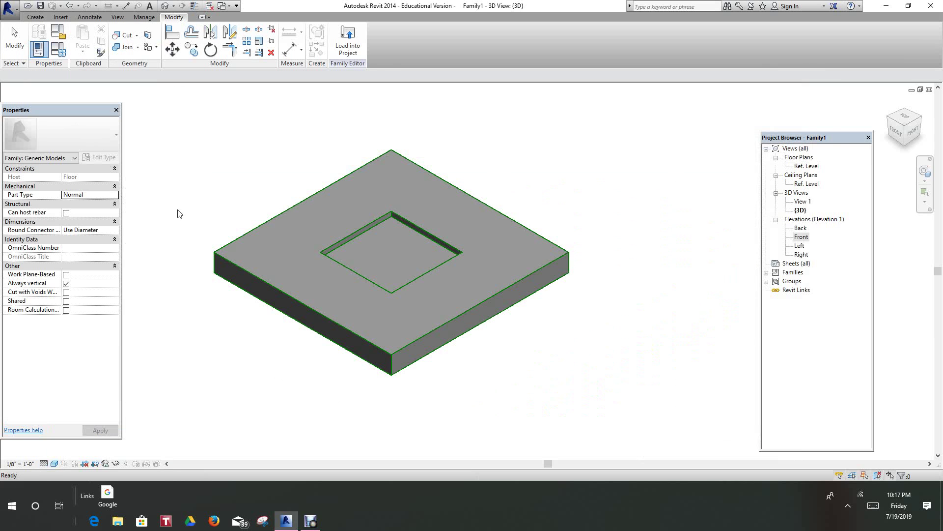
{"action": "scroll", "coordinate": [168, 220], "scroll_direction": "down", "scroll_amount": 1}
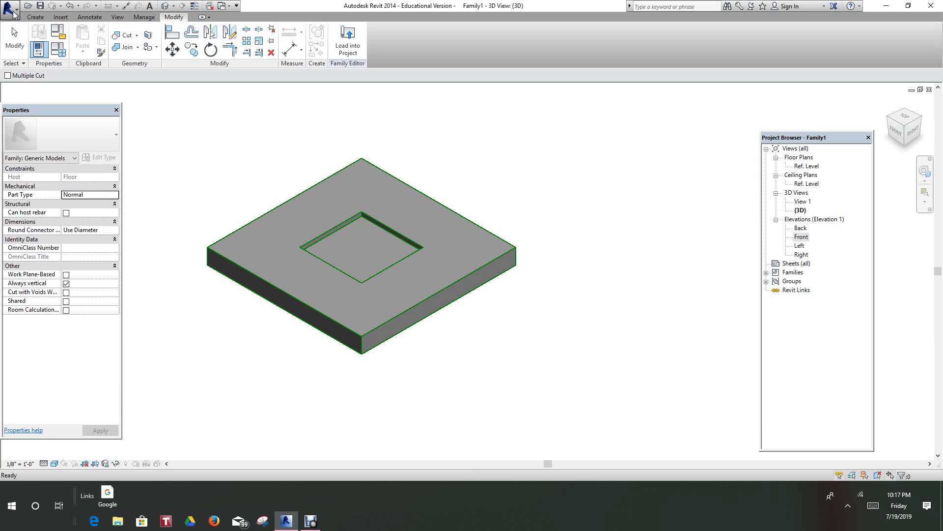
- Create a new project from the Architectural Template
{"action": "left_click", "coordinate": [10, 9]}
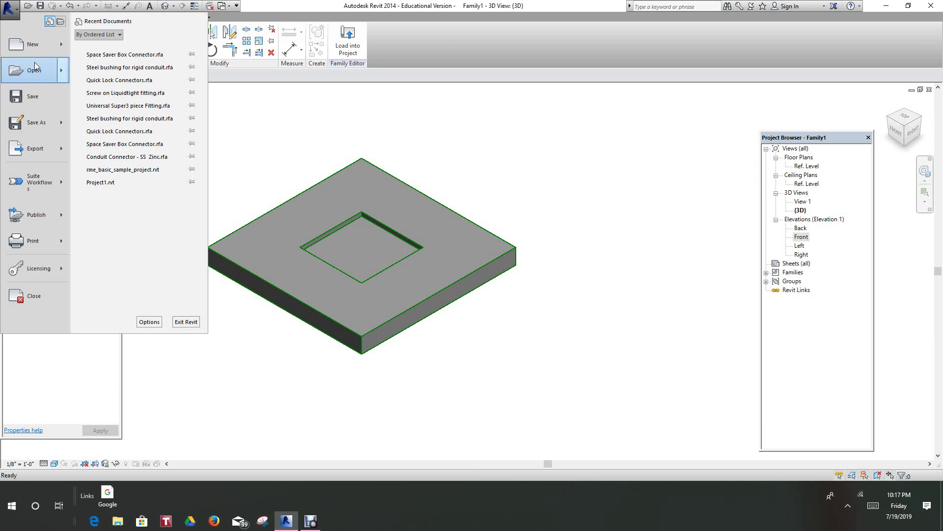
{"action": "mouse_move", "coordinate": [35, 44]}
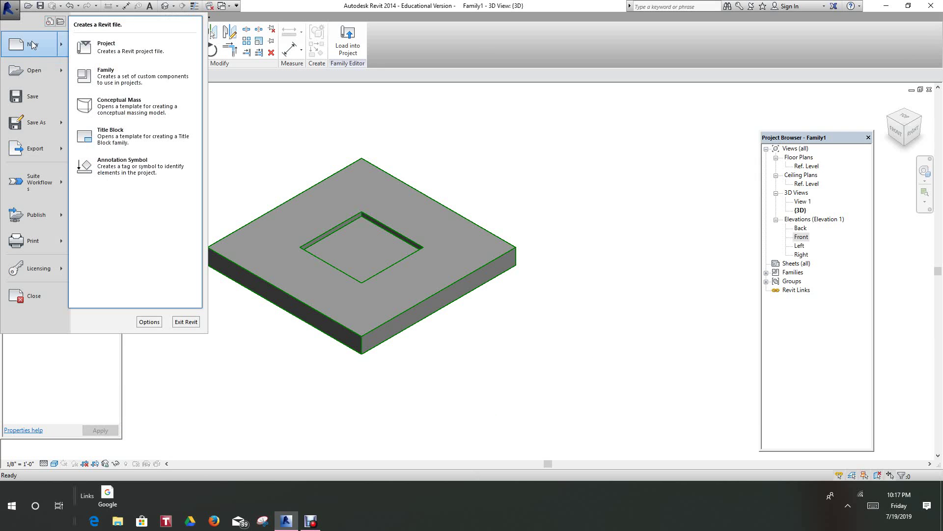
{"action": "left_click", "coordinate": [131, 53]}
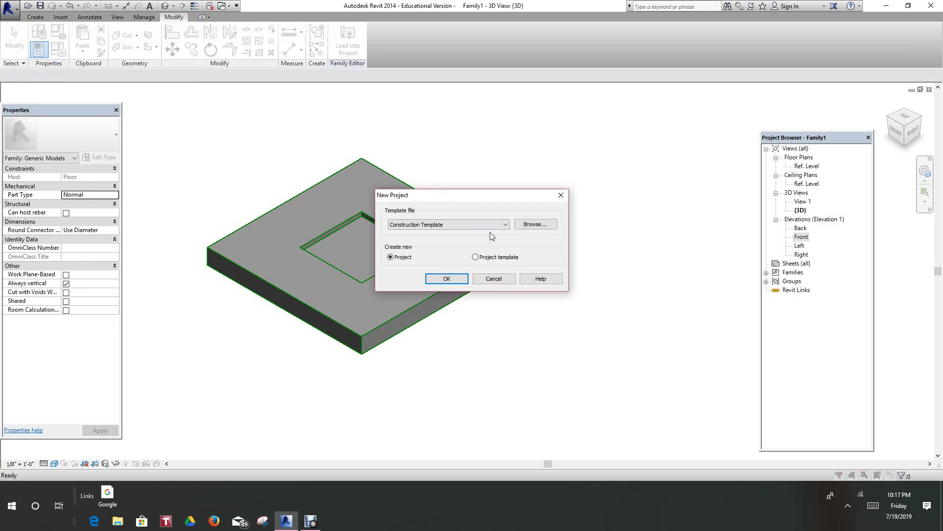
{"action": "left_click", "coordinate": [484, 225]}
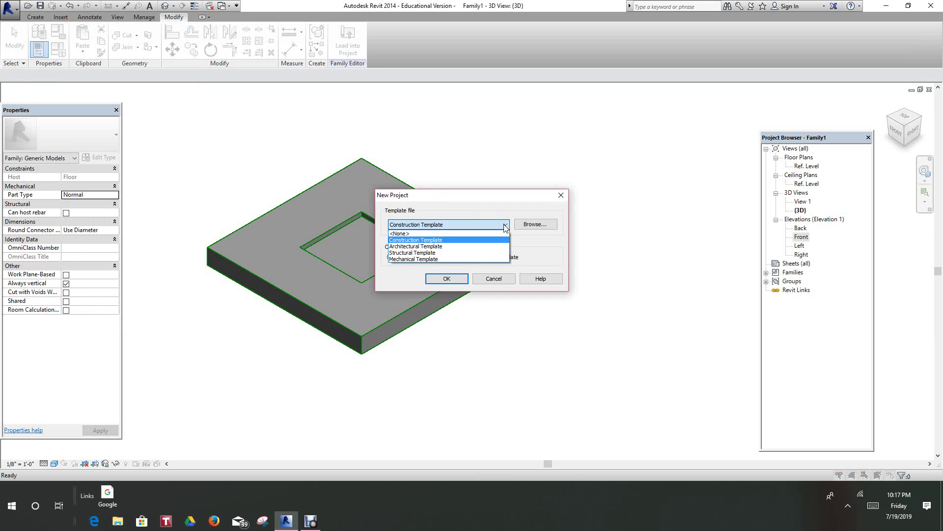
{"action": "left_click", "coordinate": [443, 247]}
{"action": "left_click", "coordinate": [446, 278]}
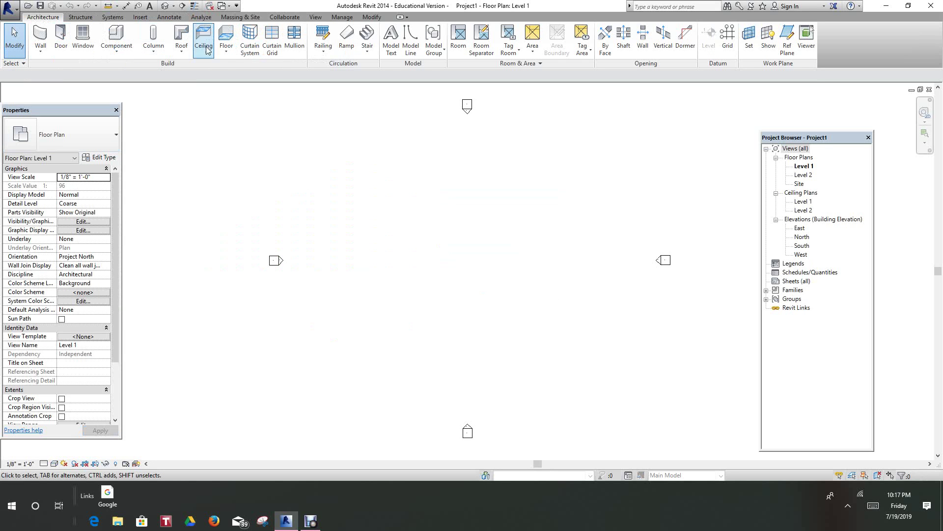
- Create a rectangular structural floor of 104' by 64' on Level 1 between the elevation markers, using the Generic - 12" type
{"action": "left_click", "coordinate": [226, 50]}
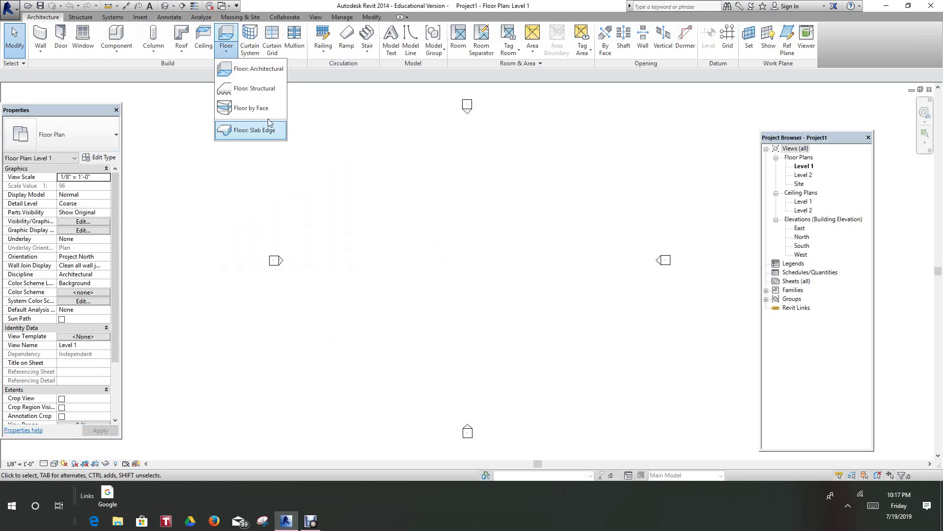
{"action": "left_click", "coordinate": [264, 93]}
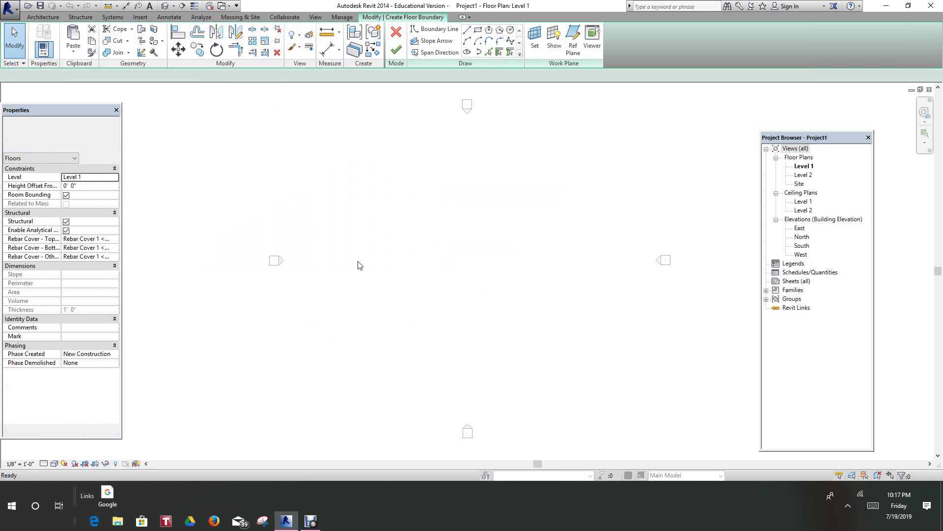
{"action": "left_click", "coordinate": [480, 31]}
{"action": "left_click", "coordinate": [347, 206]}
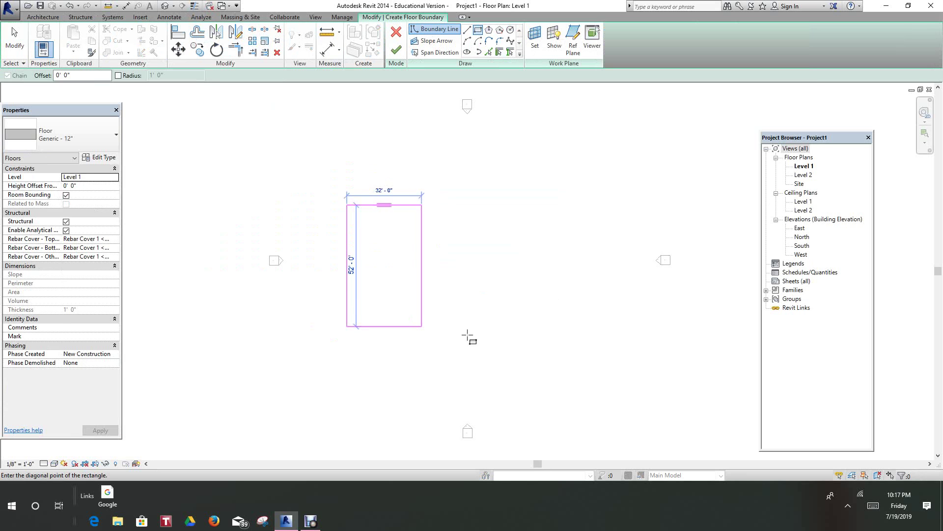
{"action": "left_click", "coordinate": [587, 353]}
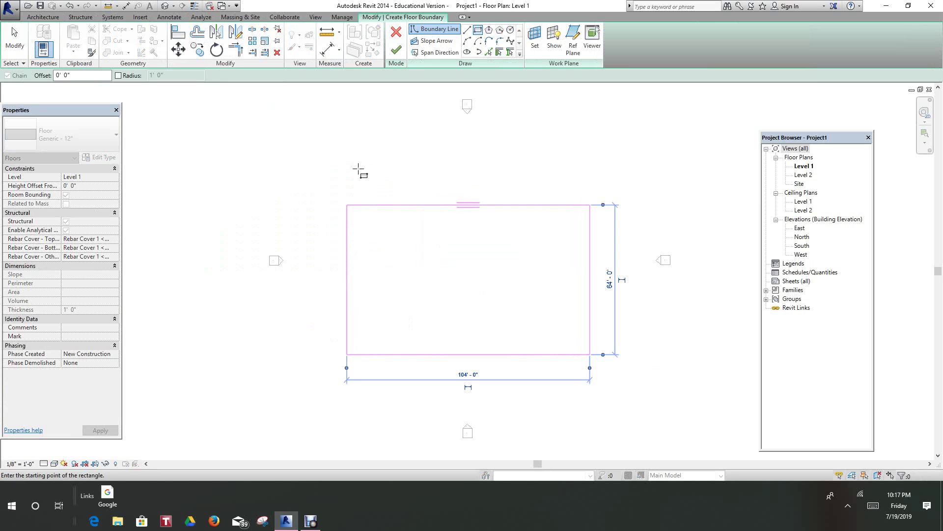
{"action": "left_click", "coordinate": [396, 50]}
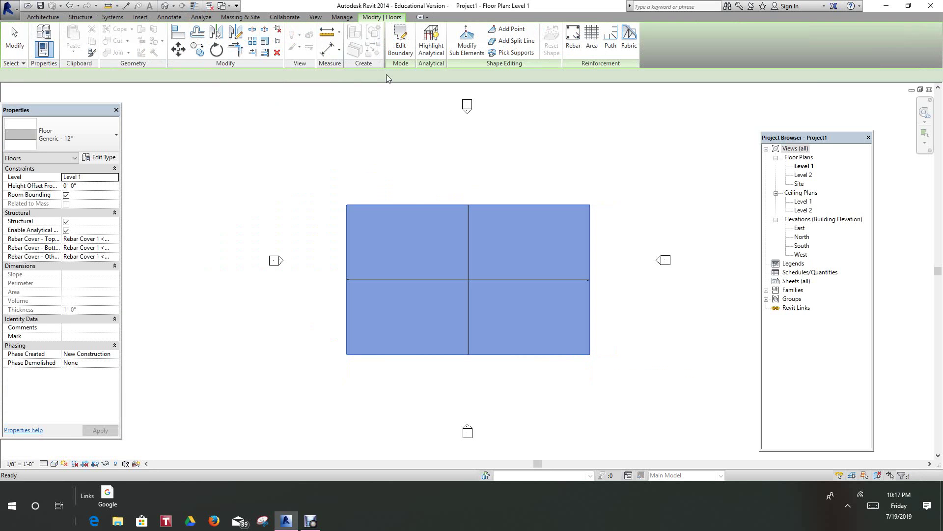
- Change the floor's type to LW Concrete on Metal Deck
{"action": "right_click", "coordinate": [284, 164]}
{"action": "left_click", "coordinate": [311, 165]}
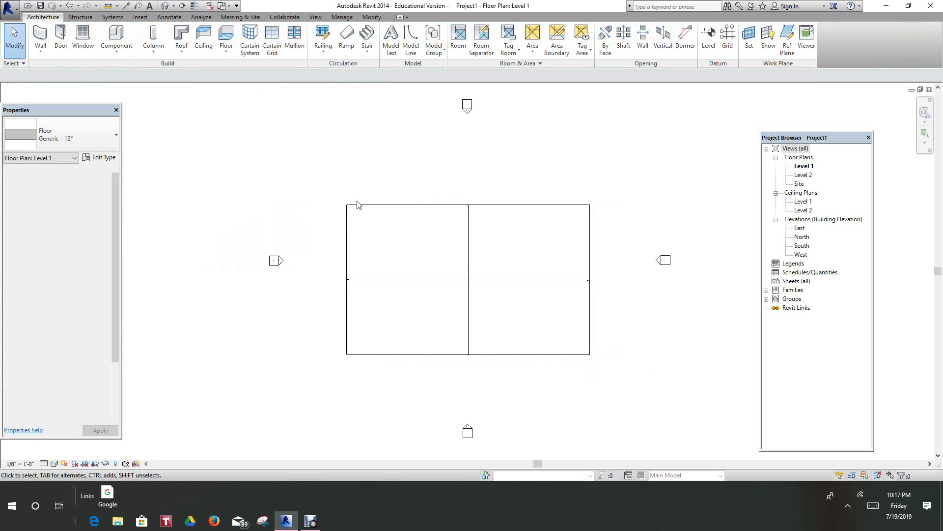
{"action": "left_click", "coordinate": [357, 207]}
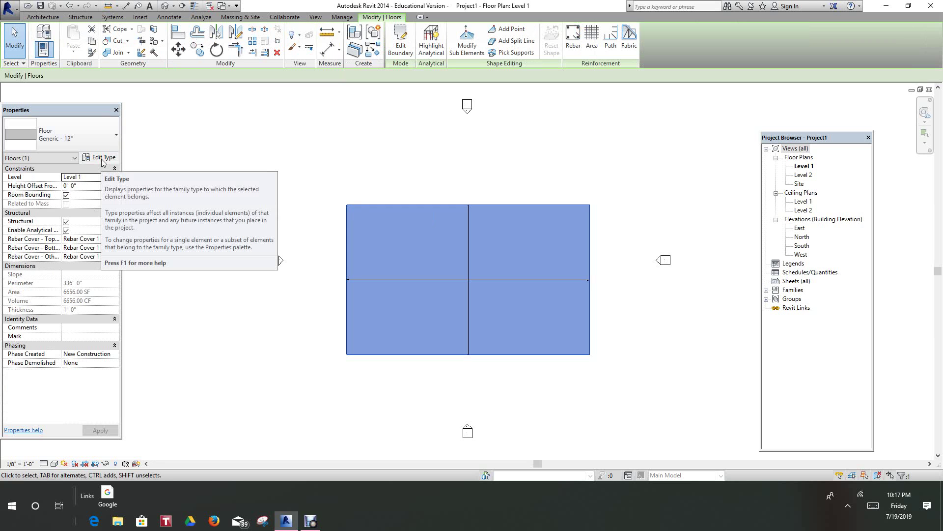
{"action": "left_click", "coordinate": [117, 136]}
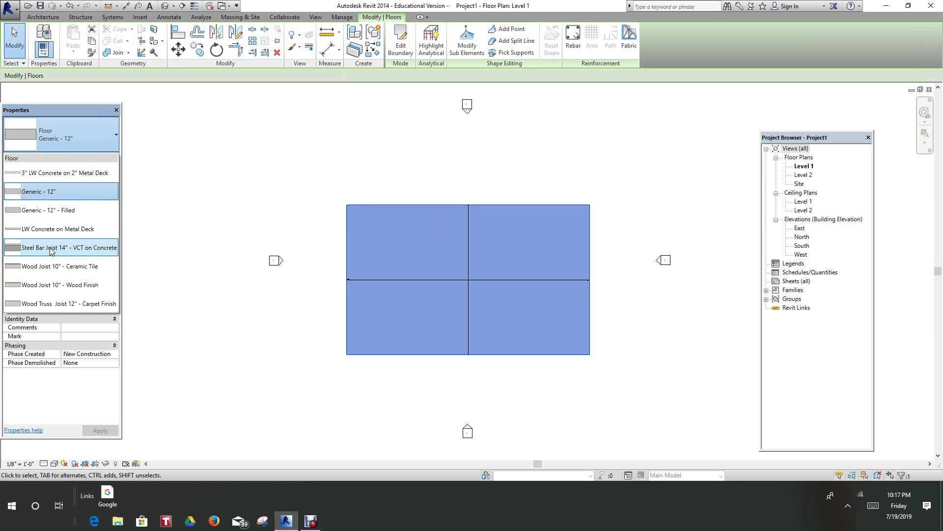
{"action": "left_click", "coordinate": [55, 229]}
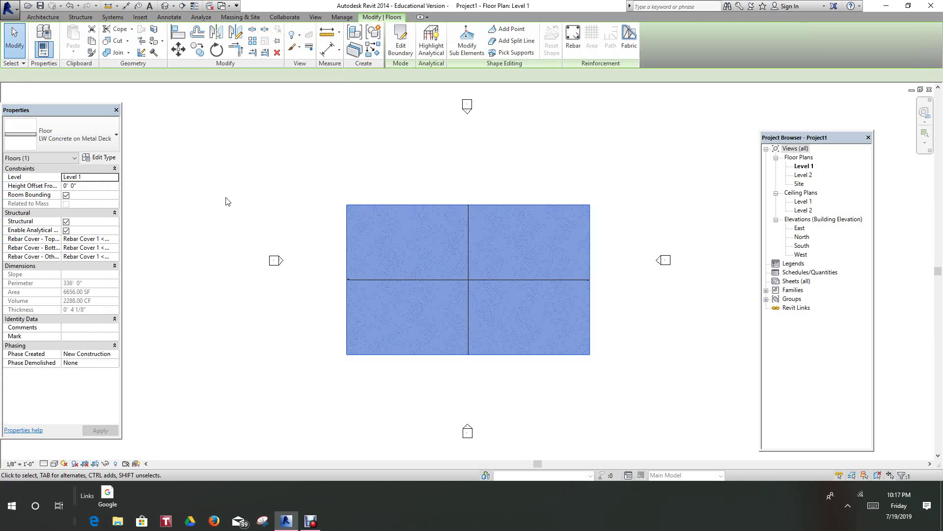
{"action": "left_click", "coordinate": [226, 198]}
- In the 3D view, edit the floor type's structure and set the Concrete, Lightweight layer thickness to 8"
{"action": "scroll", "coordinate": [462, 221], "scroll_direction": "up", "scroll_amount": 2}
{"action": "scroll", "coordinate": [442, 206], "scroll_direction": "down", "scroll_amount": 1}
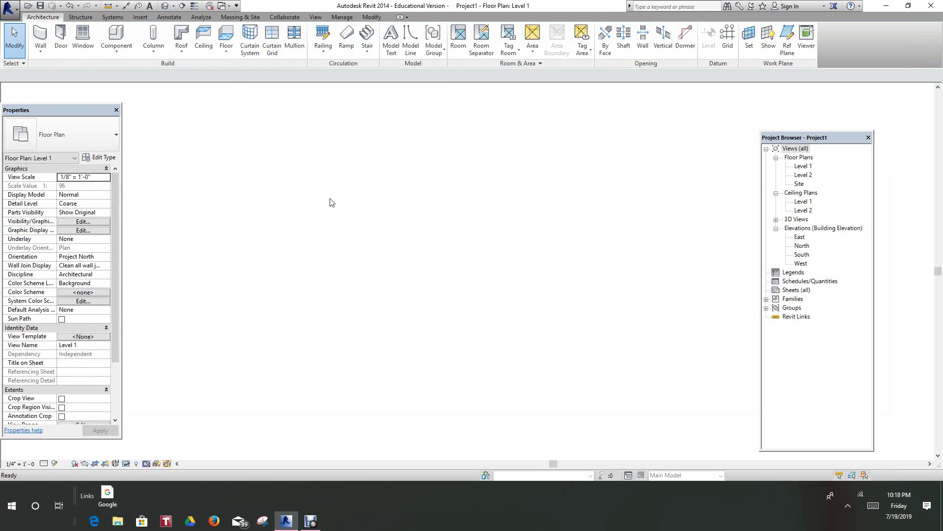
{"action": "key", "text": "3"}
{"action": "key", "text": "d"}
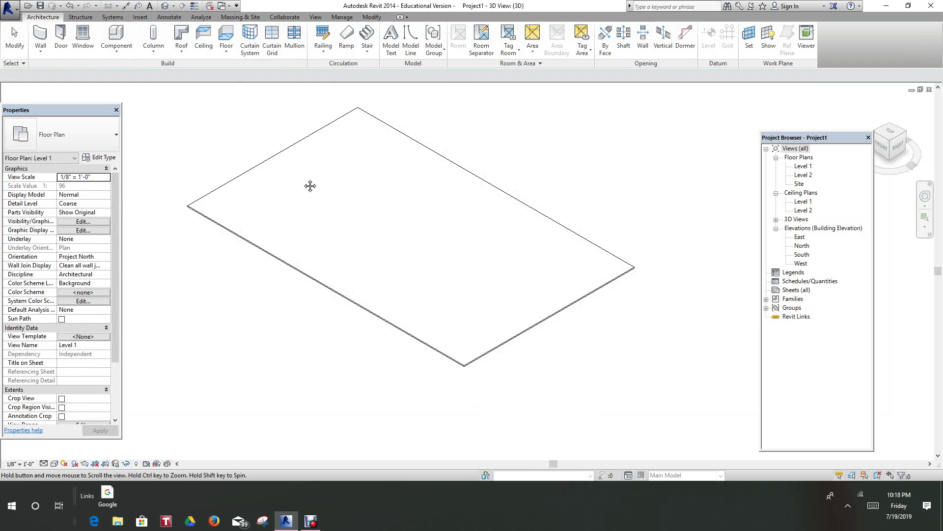
{"action": "scroll", "coordinate": [418, 324], "scroll_direction": "up", "scroll_amount": 1}
{"action": "scroll", "coordinate": [499, 381], "scroll_direction": "up", "scroll_amount": 3}
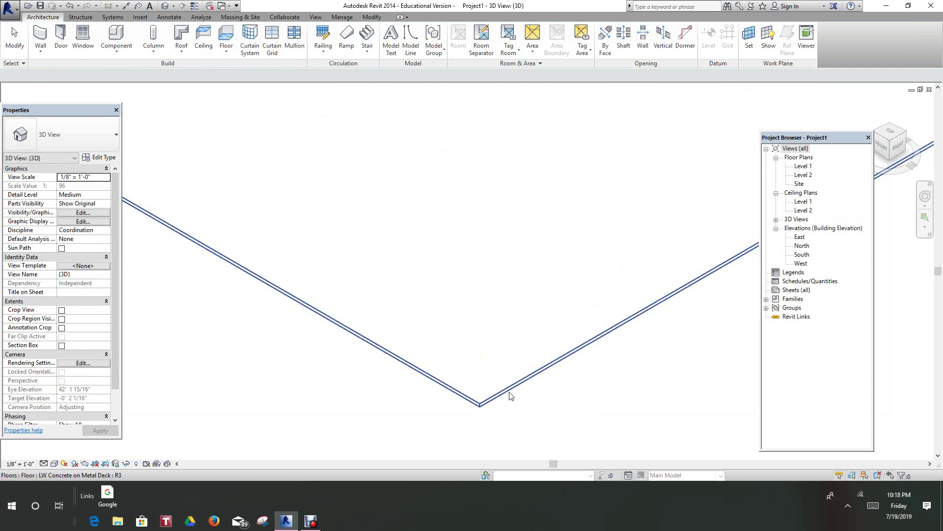
{"action": "left_click", "coordinate": [509, 393]}
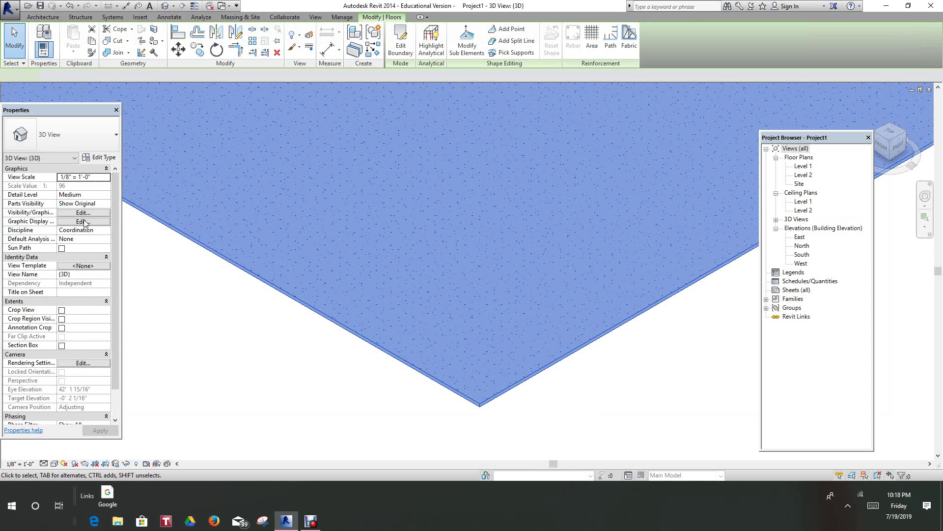
{"action": "left_click", "coordinate": [103, 158]}
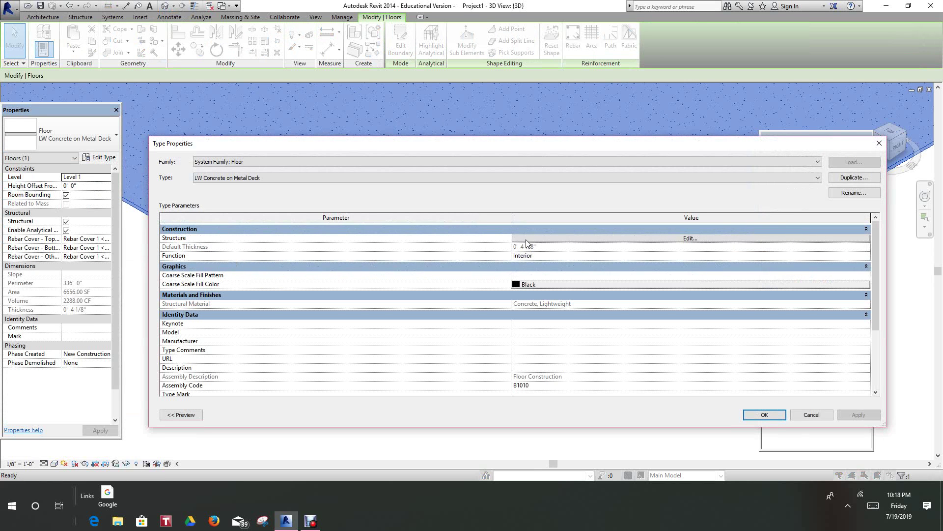
{"action": "left_click", "coordinate": [692, 238]}
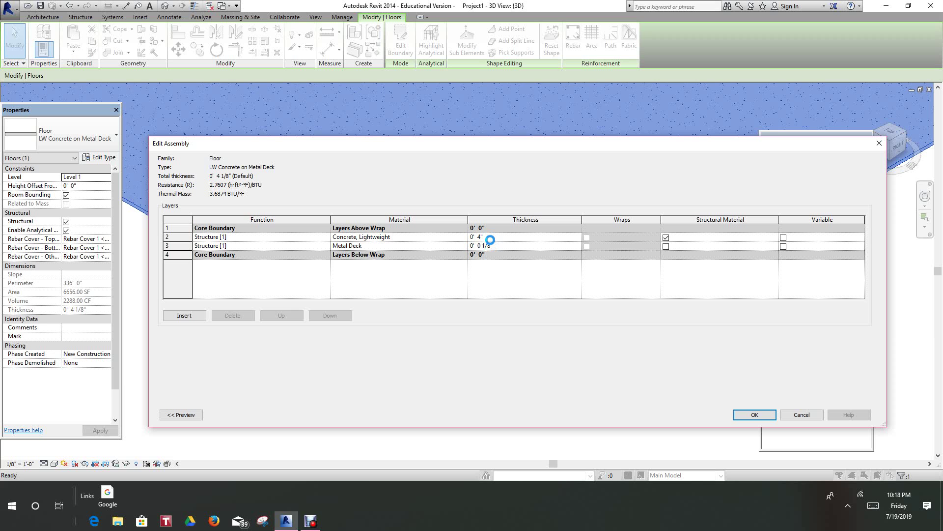
{"action": "left_click", "coordinate": [486, 237]}
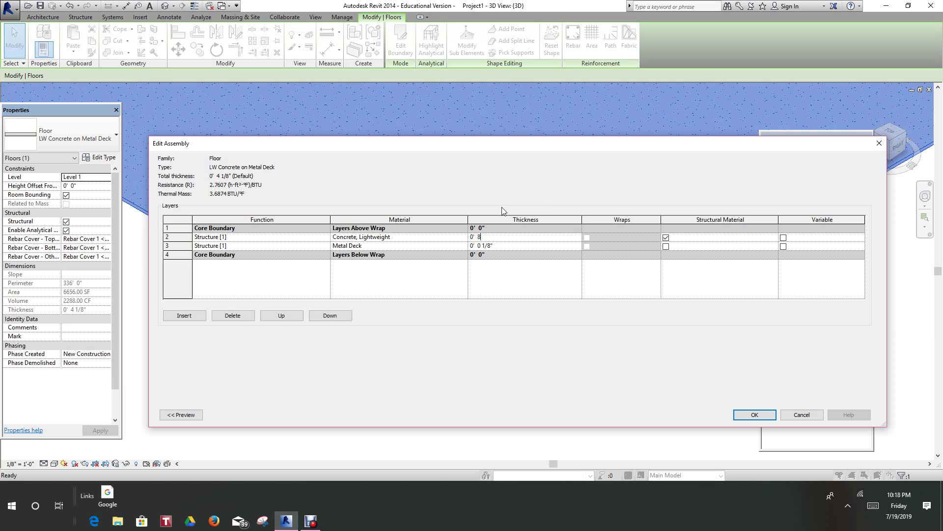
{"action": "left_click", "coordinate": [755, 415]}
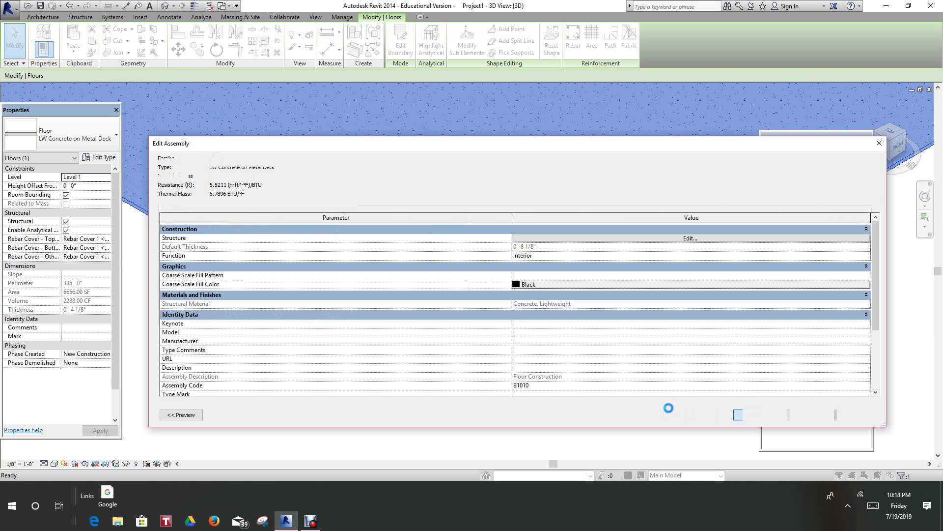
{"action": "left_click", "coordinate": [749, 417]}
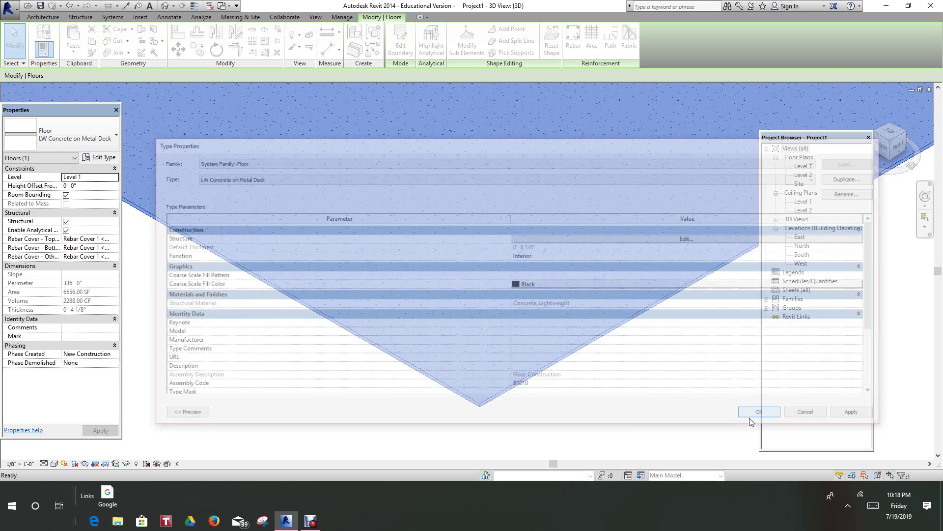
{"action": "left_click", "coordinate": [536, 451]}
- Tile all open project and family views, and maximize the family's 3D view
{"action": "scroll", "coordinate": [529, 427], "scroll_direction": "down", "scroll_amount": 6}
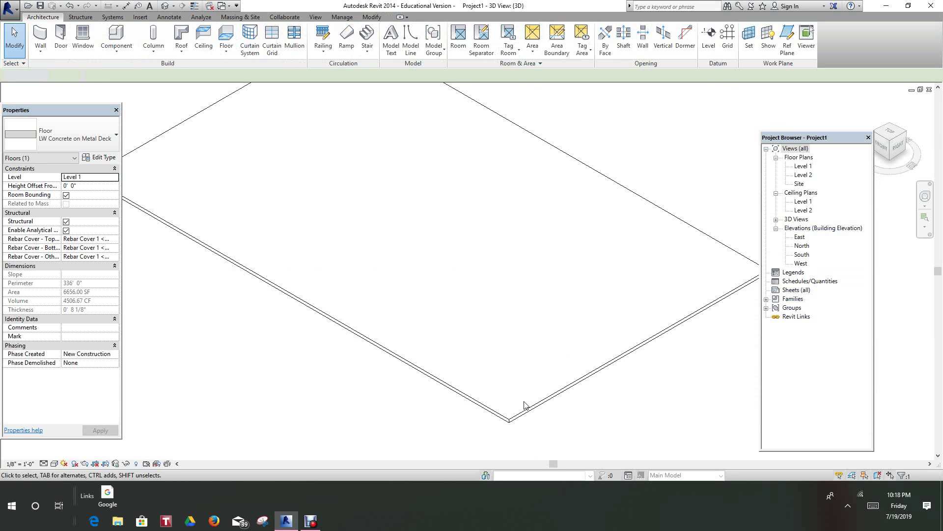
{"action": "key", "text": "w"}
{"action": "key", "text": "t"}
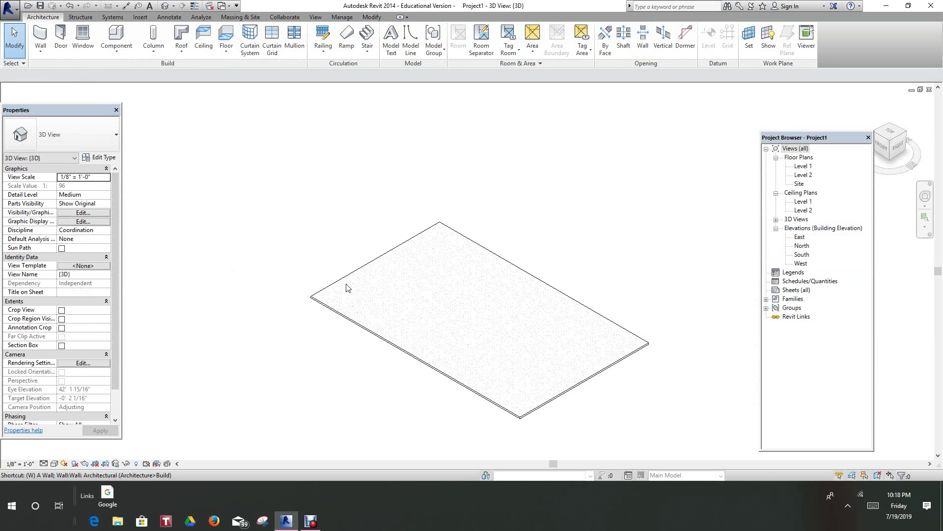
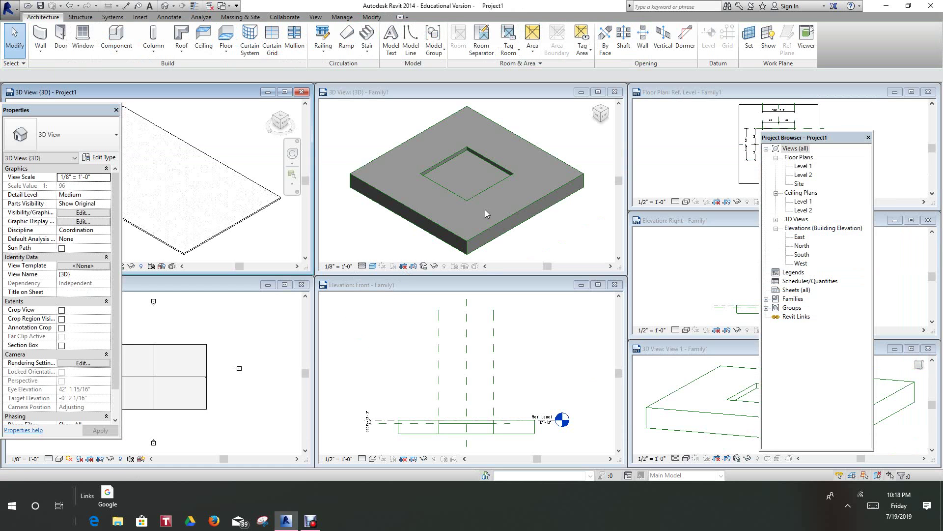
{"action": "left_click", "coordinate": [596, 94]}
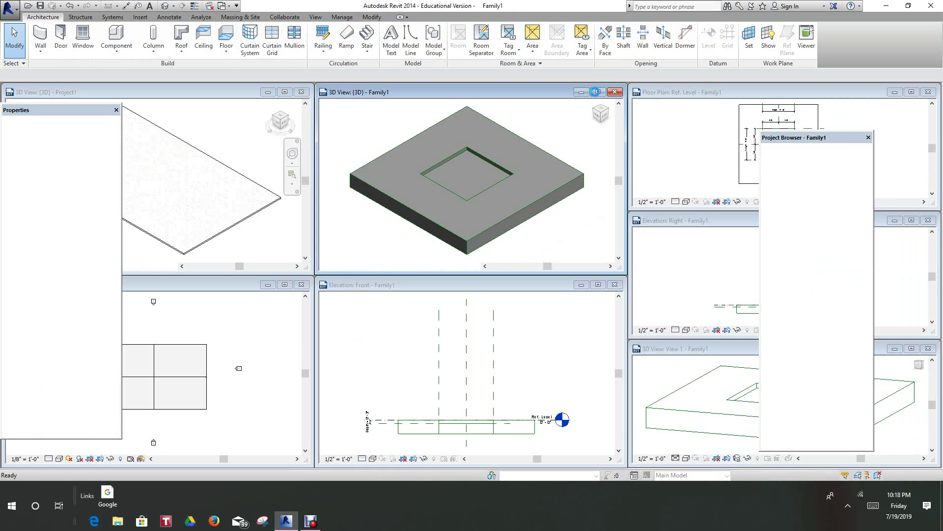
{"action": "left_click", "coordinate": [598, 92]}
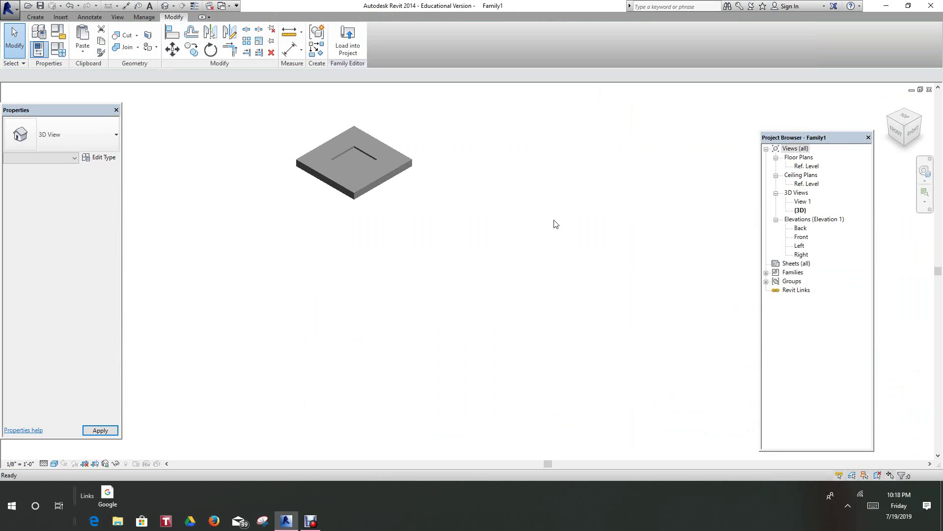
- Close the hidden windows and tile the remaining family and project 3D views side by side, leaving no command active
{"action": "middle_click_drag", "start_coordinate": [485, 208], "coordinate": [516, 256]}
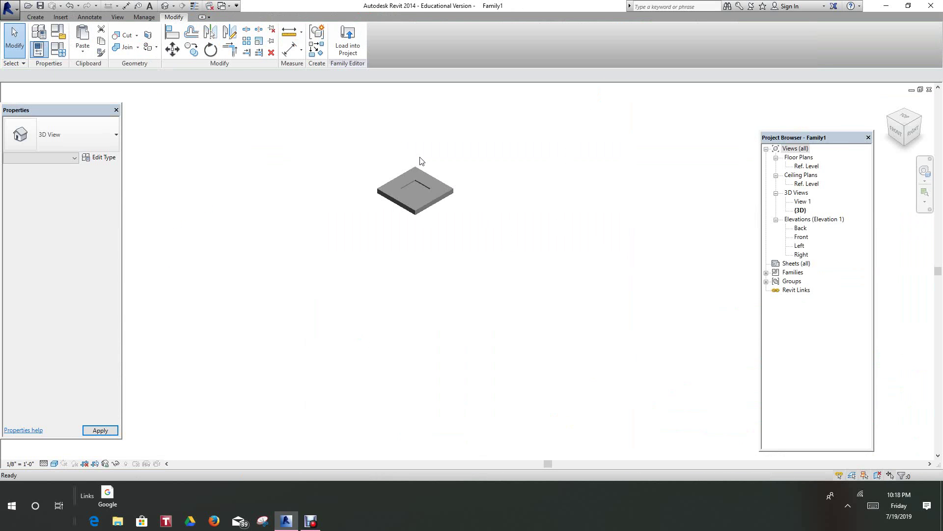
{"action": "scroll", "coordinate": [418, 158], "scroll_direction": "up", "scroll_amount": 3}
{"action": "left_click", "coordinate": [127, 35]}
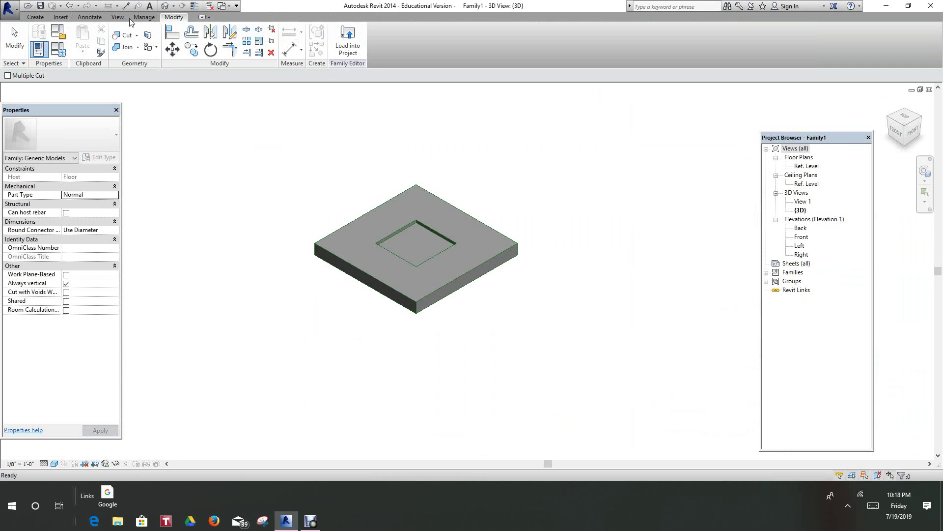
{"action": "scroll", "coordinate": [195, 69], "scroll_direction": "up", "scroll_amount": 2}
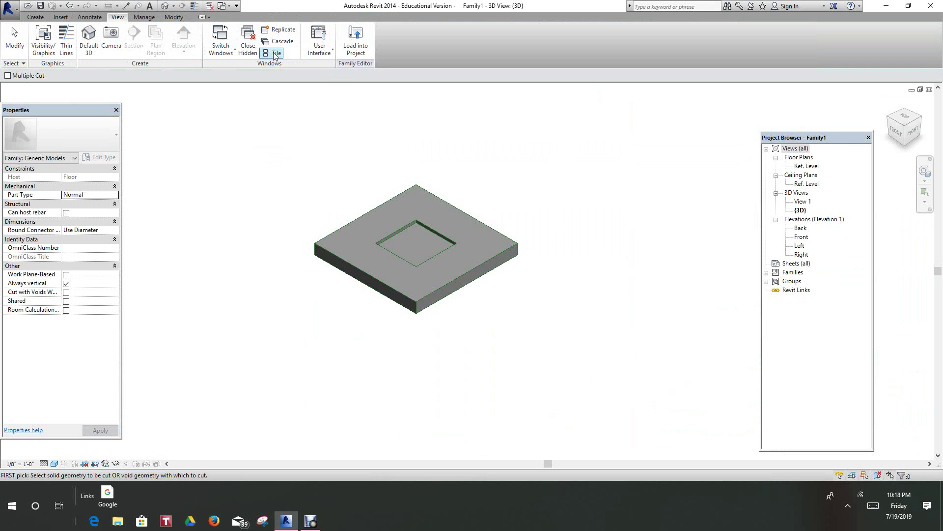
{"action": "left_click", "coordinate": [249, 44]}
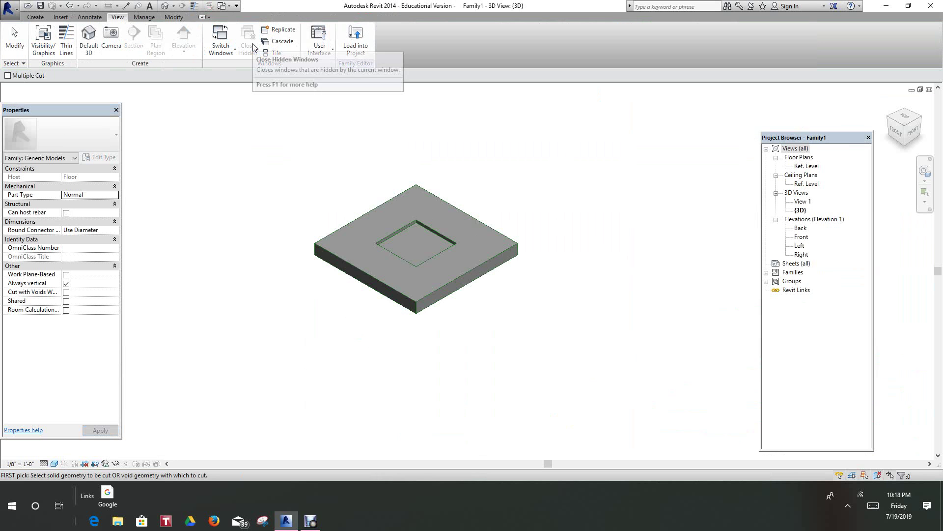
{"action": "key", "text": "w"}
{"action": "key", "text": "c"}
{"action": "key", "text": "w"}
{"action": "key", "text": "t"}
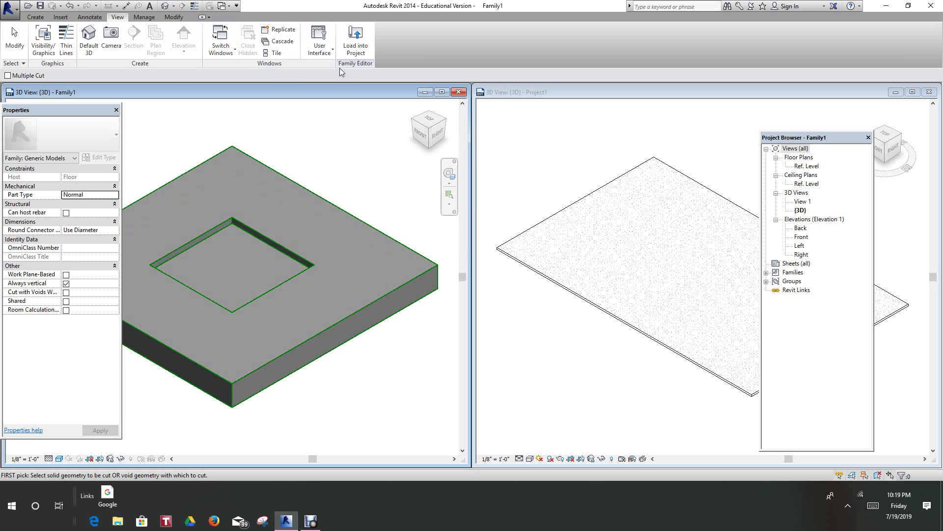
{"action": "right_click", "coordinate": [289, 113]}
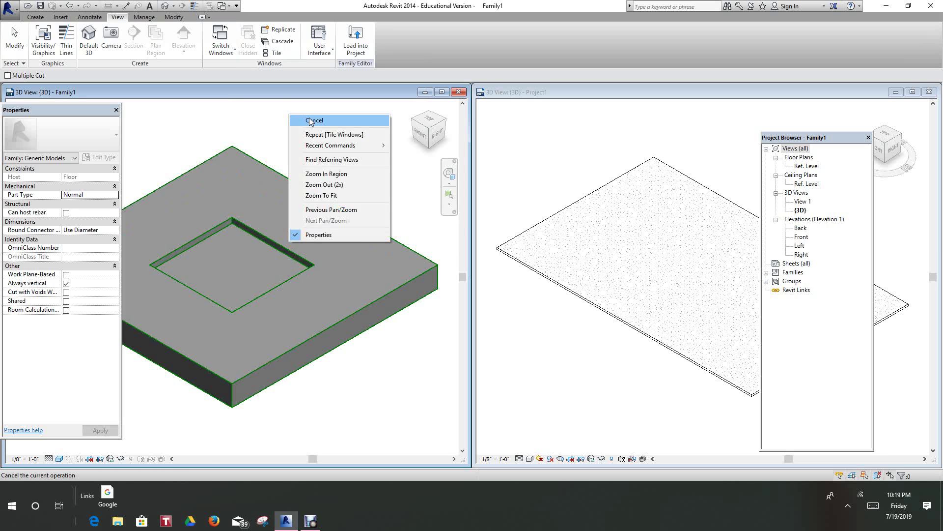
{"action": "left_click", "coordinate": [311, 121]}
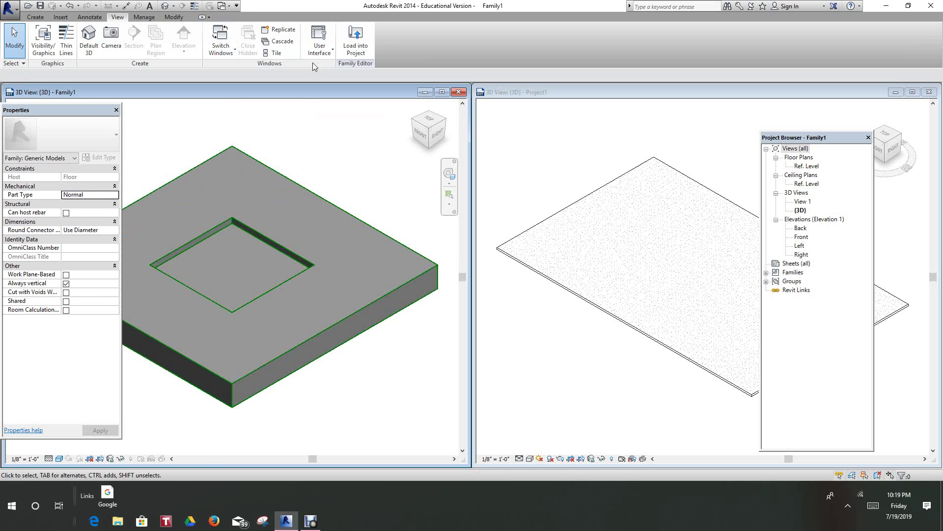
- Load the void family into the project, place one instance on the floor, and maximize the project's 3D view
{"action": "left_click", "coordinate": [57, 20]}
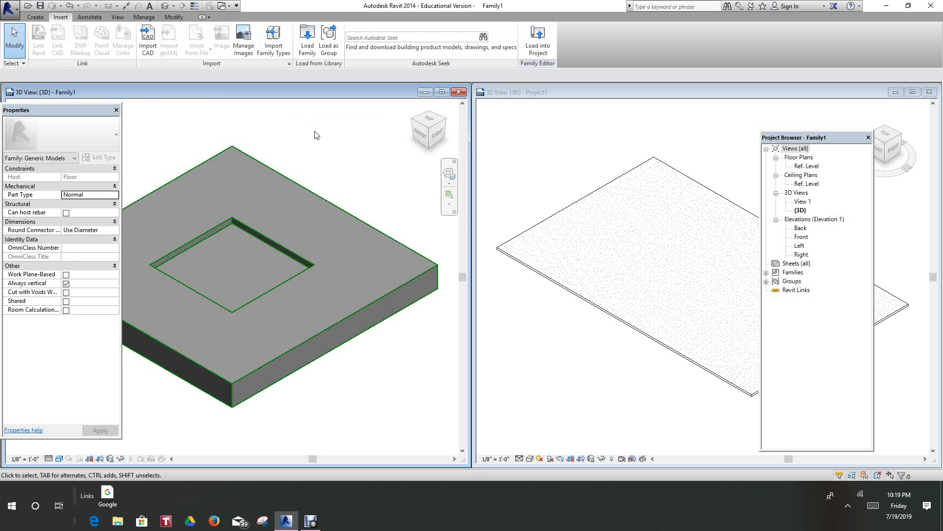
{"action": "middle_click_drag", "start_coordinate": [317, 133], "coordinate": [326, 155]}
{"action": "scroll", "coordinate": [339, 162], "scroll_direction": "up", "scroll_amount": 3}
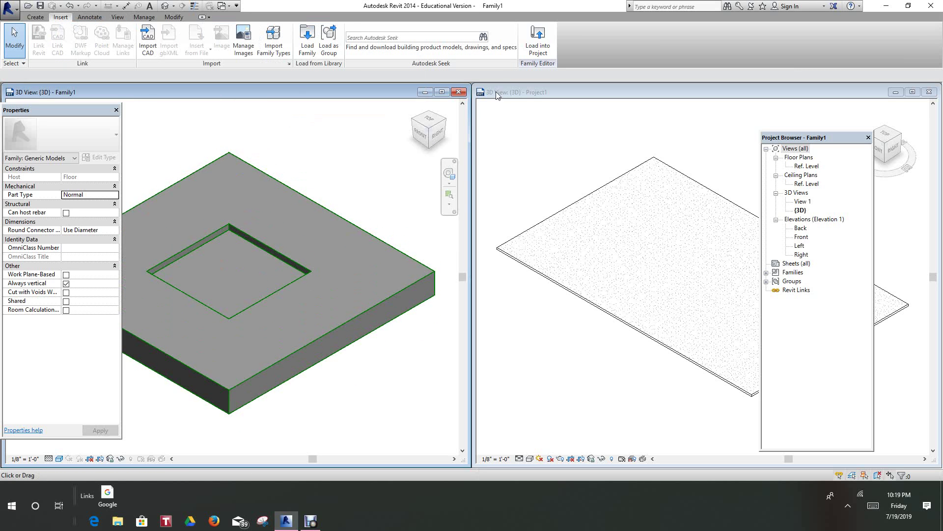
{"action": "left_click", "coordinate": [533, 39]}
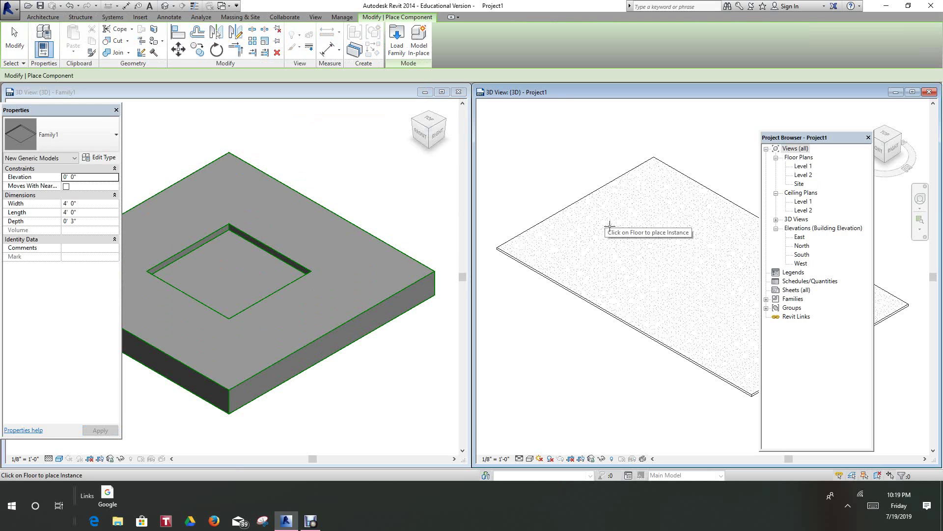
{"action": "scroll", "coordinate": [642, 246], "scroll_direction": "up", "scroll_amount": 5}
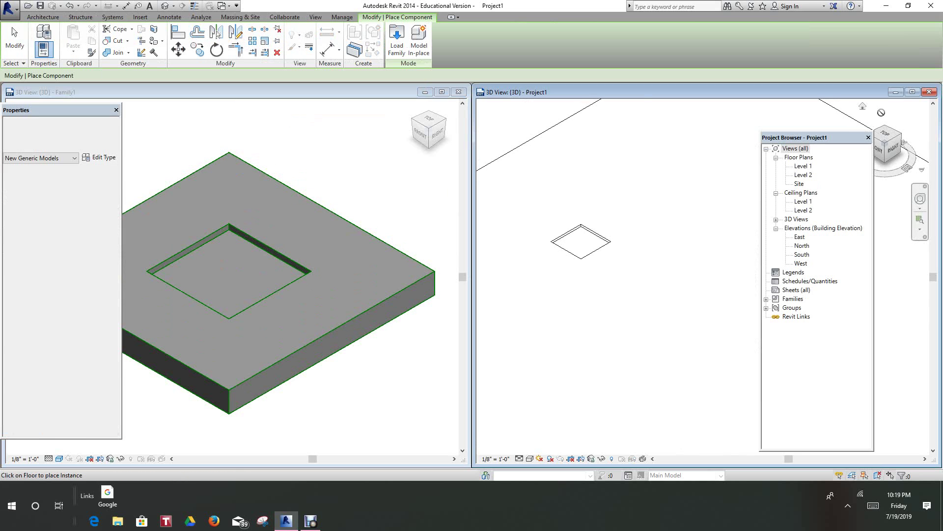
{"action": "left_click", "coordinate": [912, 93]}
{"action": "scroll", "coordinate": [380, 268], "scroll_direction": "down", "scroll_amount": 5}
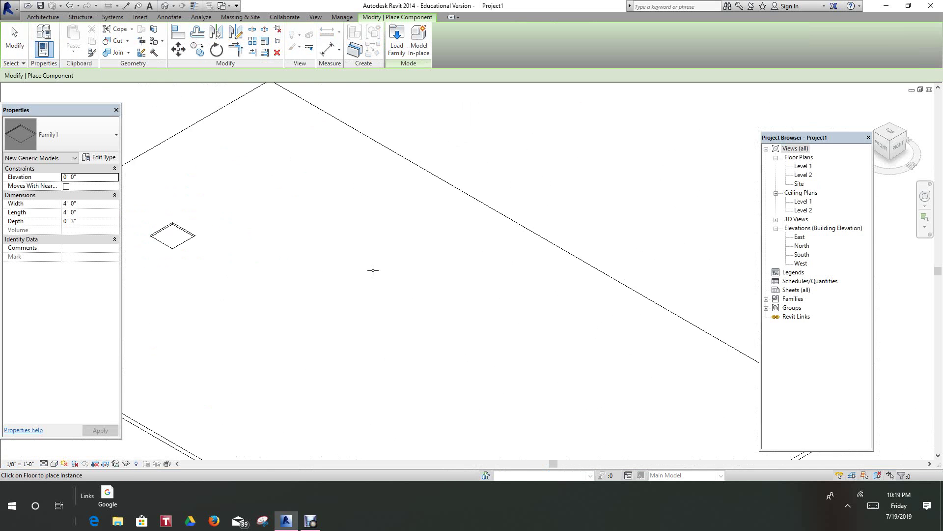
- In the Level 1 plan, stretch the placed void to about 27' 9" long, widen it, and open the 3D view
{"action": "double_click", "coordinate": [810, 166]}
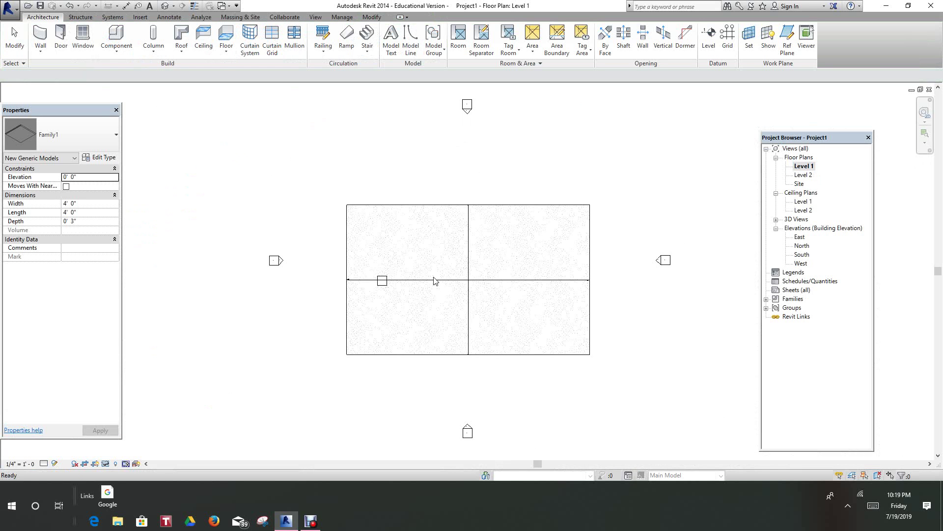
{"action": "scroll", "coordinate": [380, 288], "scroll_direction": "up", "scroll_amount": 2}
{"action": "left_click", "coordinate": [386, 278]}
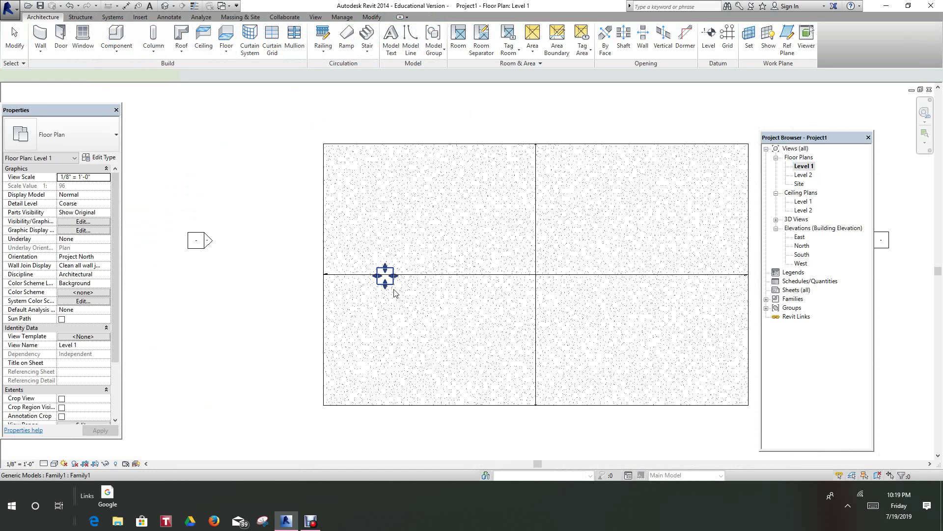
{"action": "scroll", "coordinate": [396, 277], "scroll_direction": "up", "scroll_amount": 3}
{"action": "left_click_drag", "start_coordinate": [374, 261], "coordinate": [372, 158]}
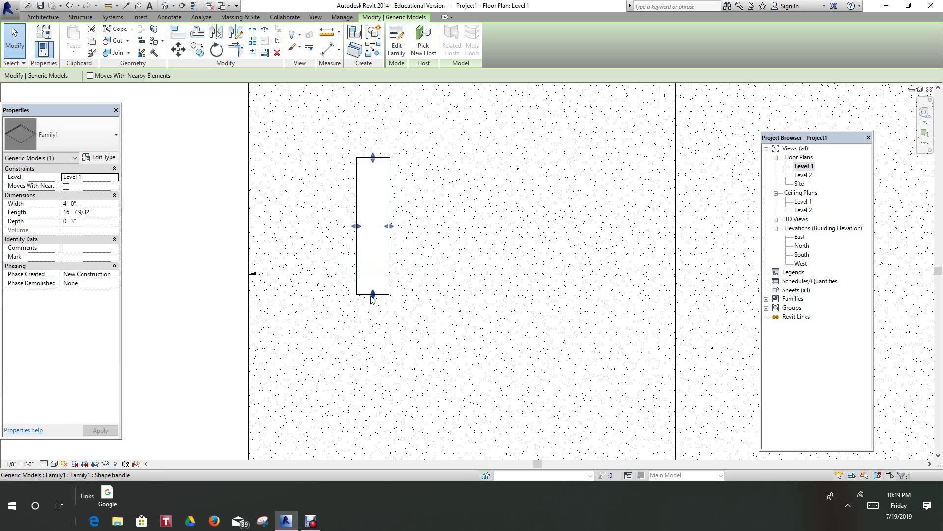
{"action": "left_click_drag", "start_coordinate": [371, 293], "coordinate": [485, 269]}
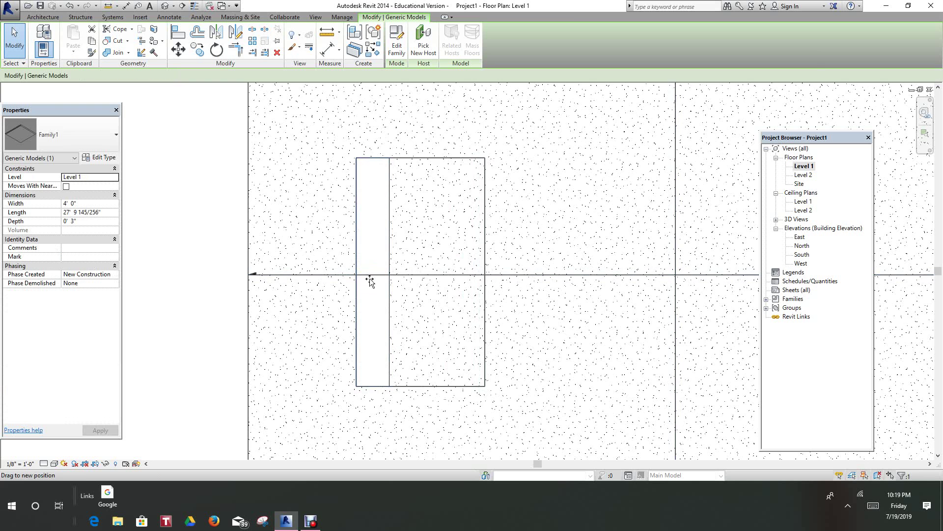
{"action": "left_click", "coordinate": [185, 213]}
{"action": "left_click", "coordinate": [165, 6]}
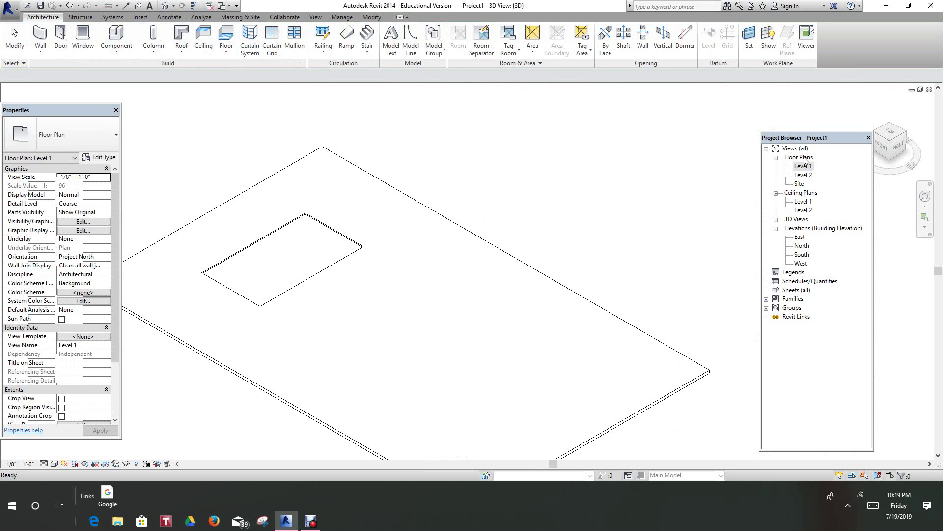
- Select the void placed in the floor in the 3D view and set its depth to 1"
{"action": "left_click_drag", "start_coordinate": [893, 148], "coordinate": [878, 160]}
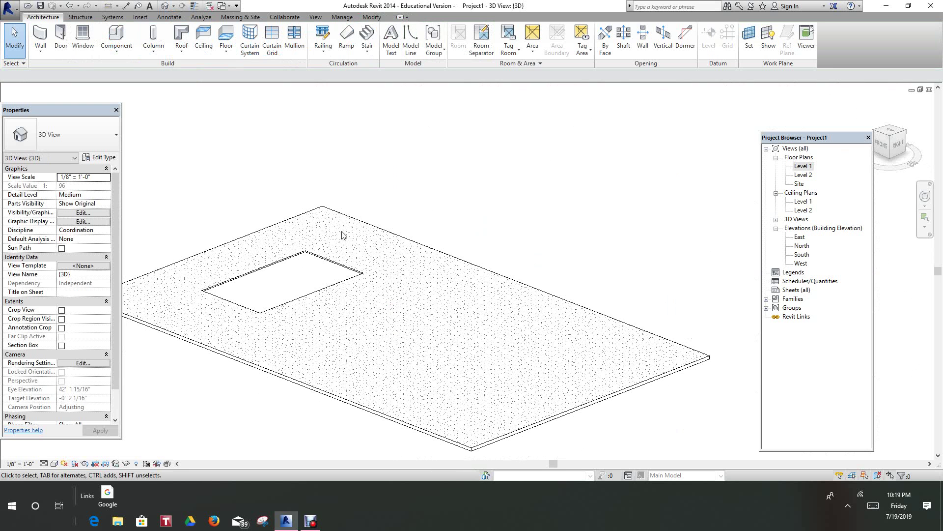
{"action": "left_click", "coordinate": [343, 266]}
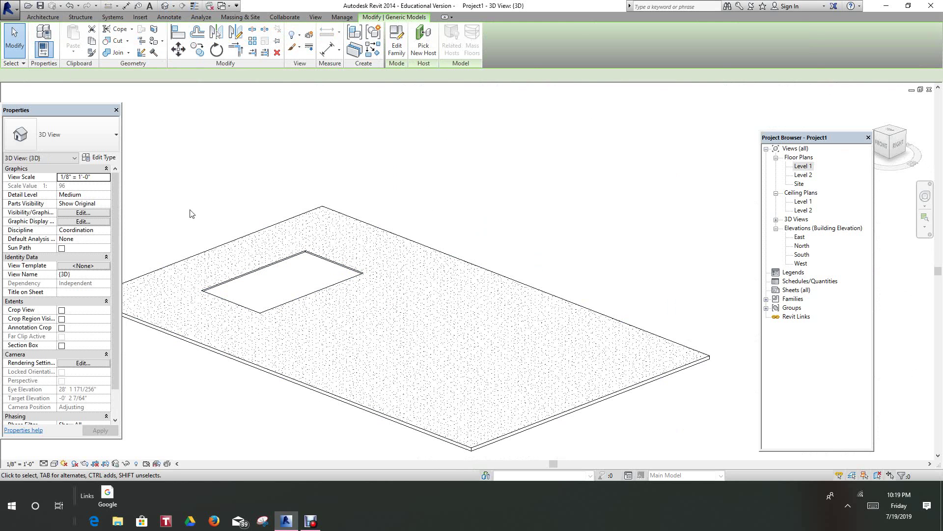
{"action": "left_click", "coordinate": [205, 227]}
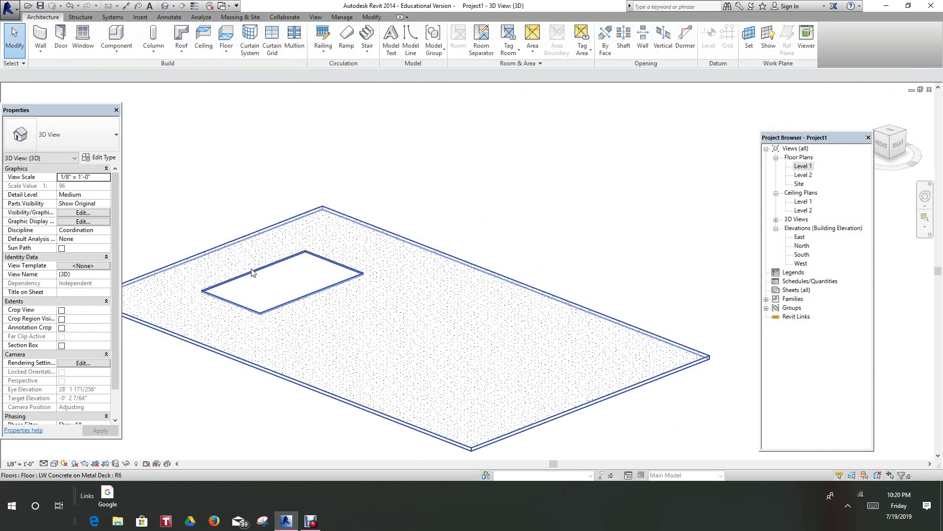
{"action": "left_click", "coordinate": [251, 272]}
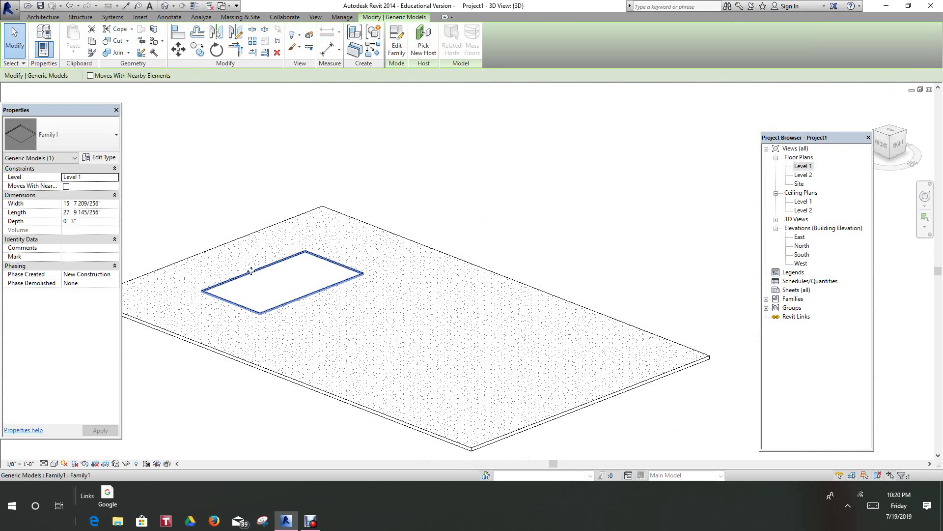
{"action": "left_click", "coordinate": [72, 222]}
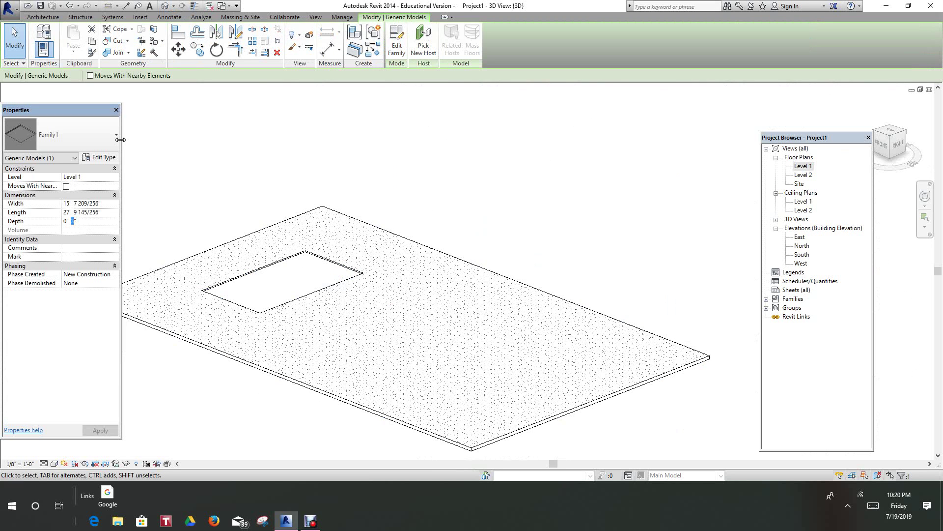
{"action": "type", "text": "1"}
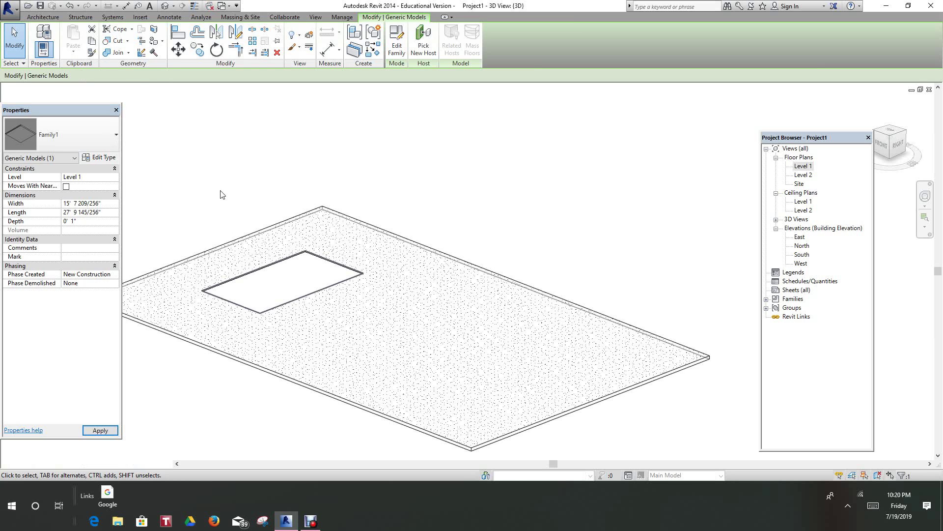
{"action": "left_click", "coordinate": [224, 216]}
- Display the project's 3D view in the Shaded visual style
{"action": "scroll", "coordinate": [235, 303], "scroll_direction": "up", "scroll_amount": 2}
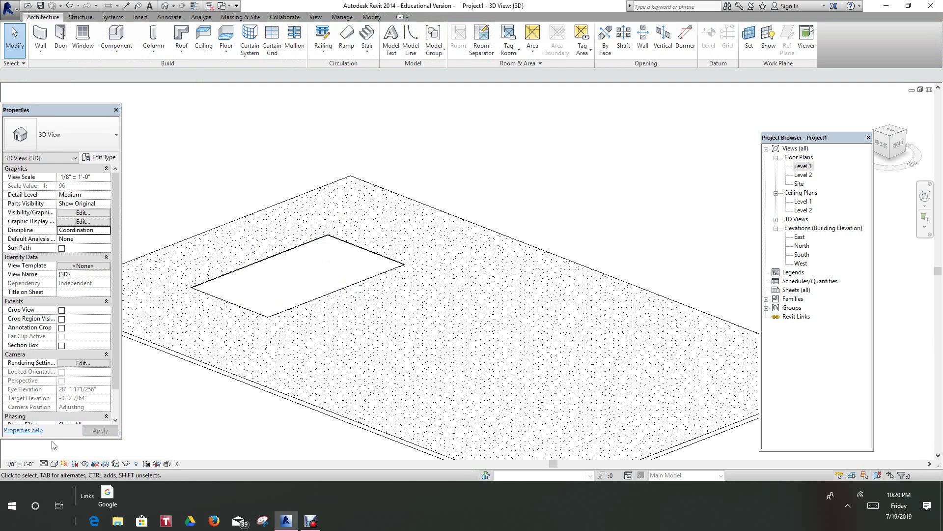
{"action": "left_click", "coordinate": [54, 463]}
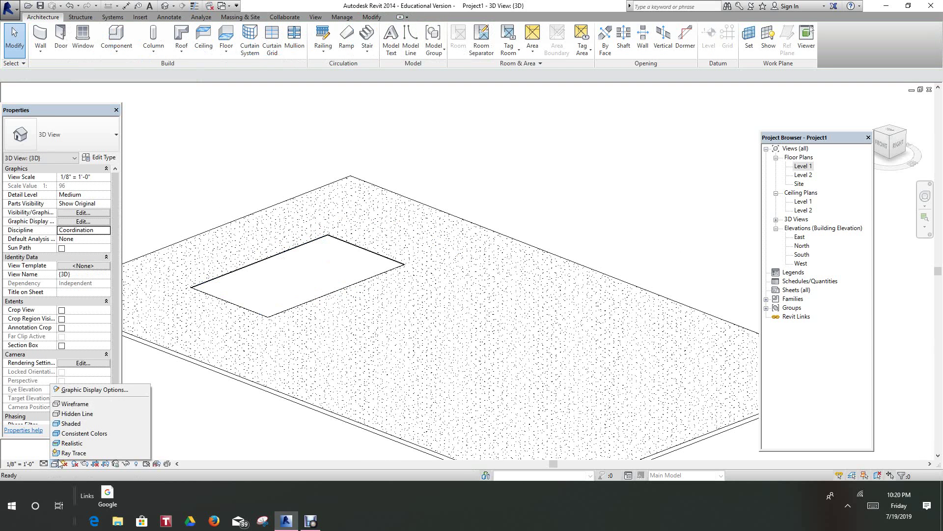
{"action": "left_click", "coordinate": [79, 426]}
{"action": "scroll", "coordinate": [326, 244], "scroll_direction": "up", "scroll_amount": 5}
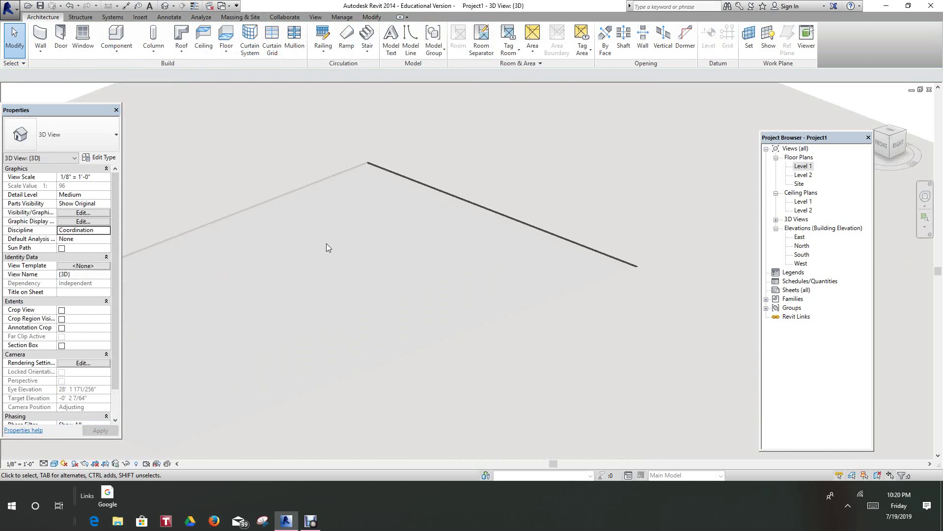
{"action": "scroll", "coordinate": [335, 239], "scroll_direction": "down", "scroll_amount": 2}
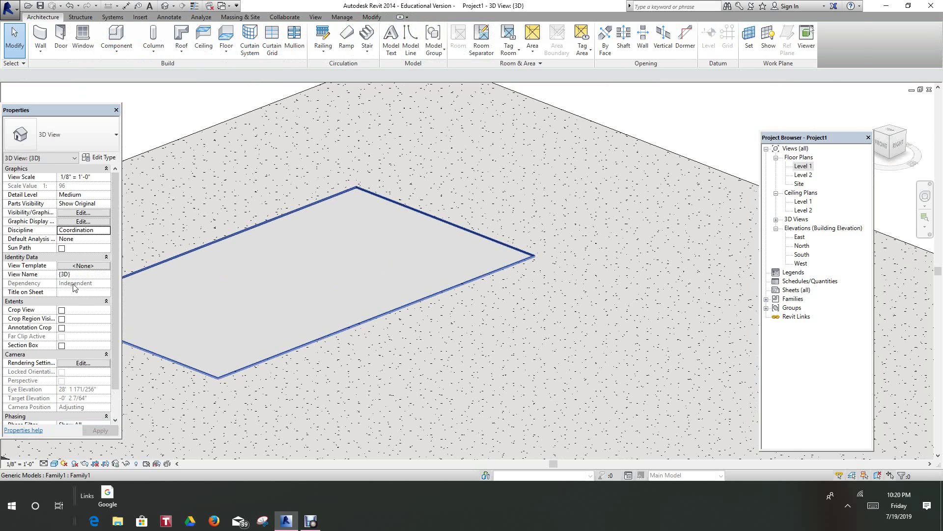
{"action": "scroll", "coordinate": [73, 288], "scroll_direction": "down", "scroll_amount": 3}
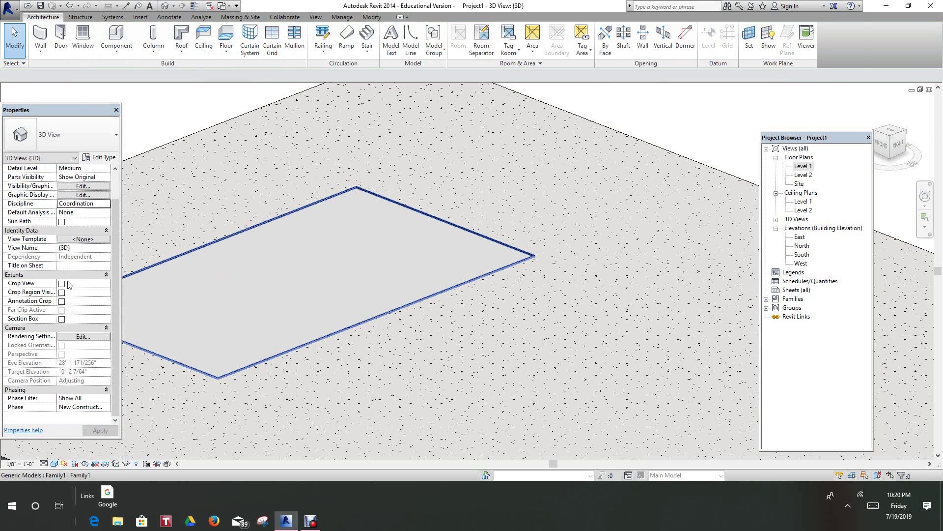
- Set the placed void's depth to 6" and bring the whole slab into view
{"action": "left_click", "coordinate": [232, 243]}
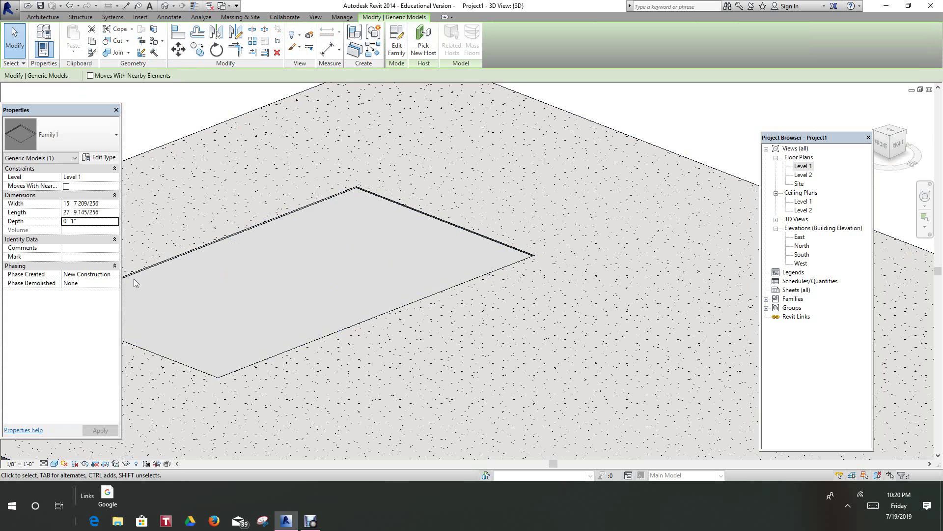
{"action": "left_click", "coordinate": [73, 224]}
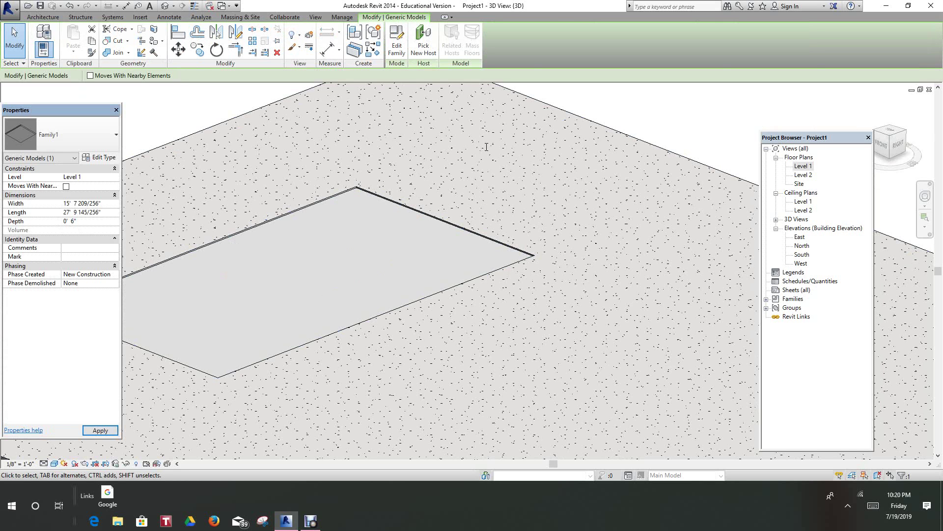
{"action": "key", "text": "Return"}
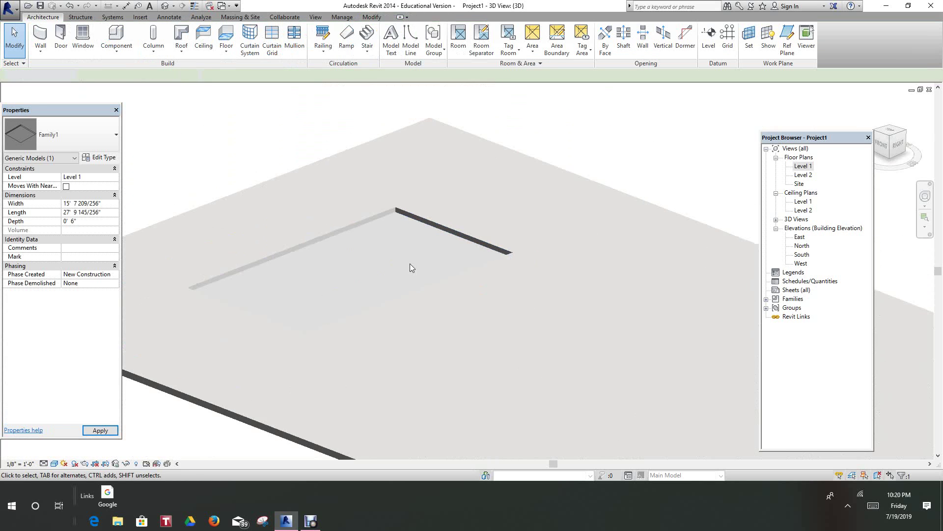
{"action": "scroll", "coordinate": [411, 268], "scroll_direction": "down", "scroll_amount": 1}
{"action": "scroll", "coordinate": [328, 244], "scroll_direction": "down", "scroll_amount": 2}
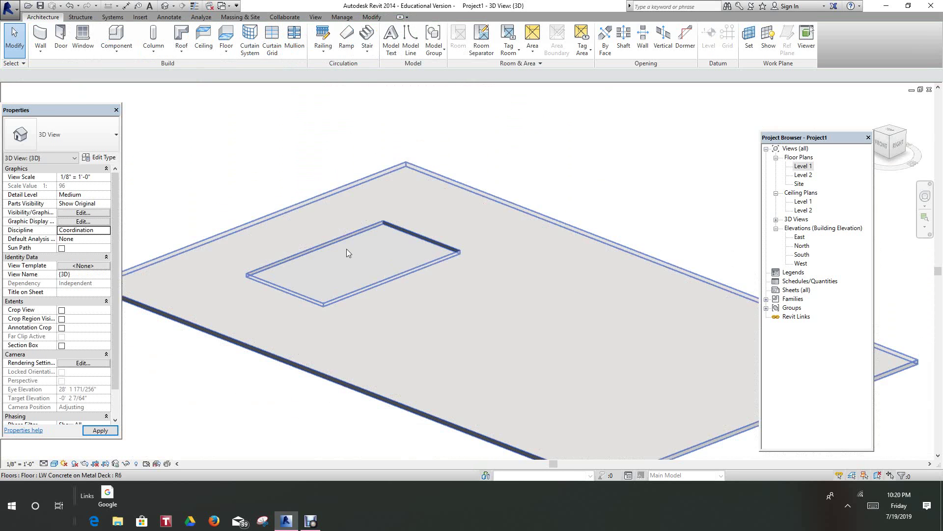
{"action": "middle_click_drag", "start_coordinate": [355, 258], "coordinate": [337, 240]}
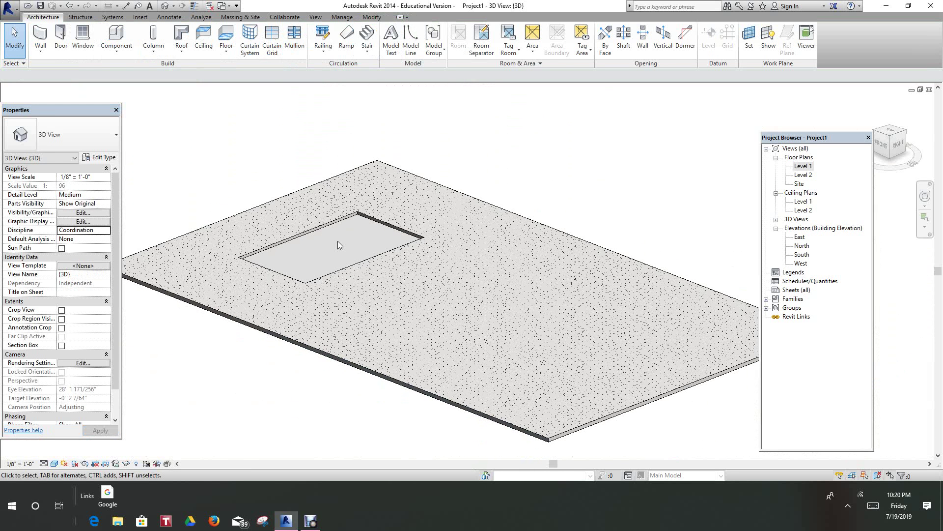
{"action": "scroll", "coordinate": [291, 203], "scroll_direction": "down", "scroll_amount": 1}
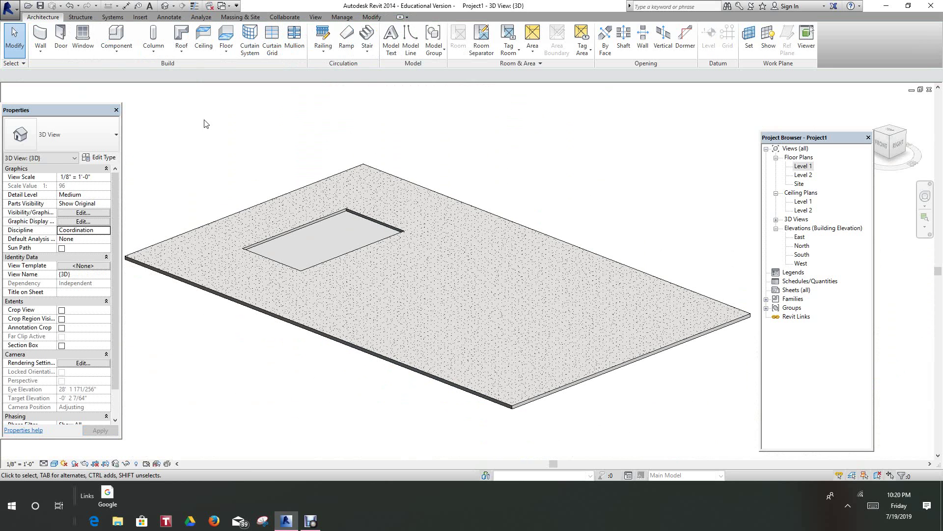
- Start an in-place model in the Generic Models category and name it "Slab depression"
{"action": "left_click", "coordinate": [118, 54]}
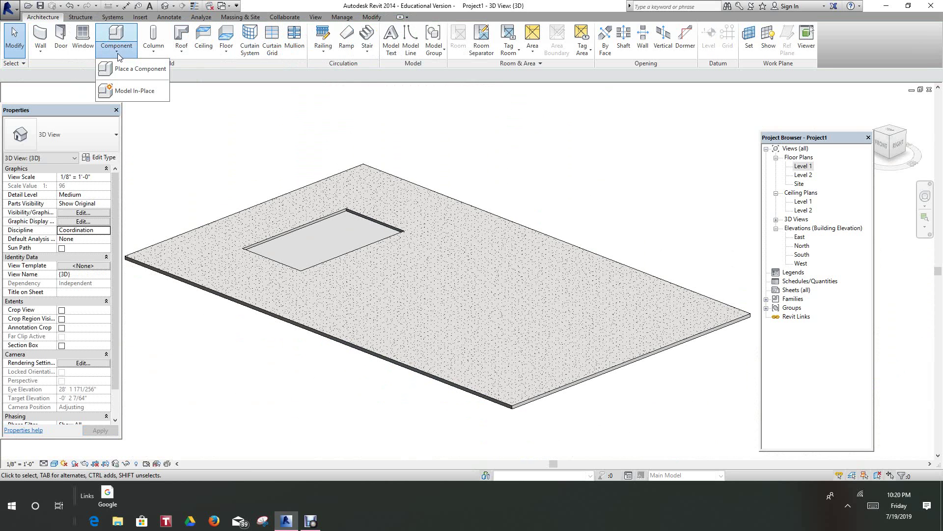
{"action": "left_click", "coordinate": [124, 92]}
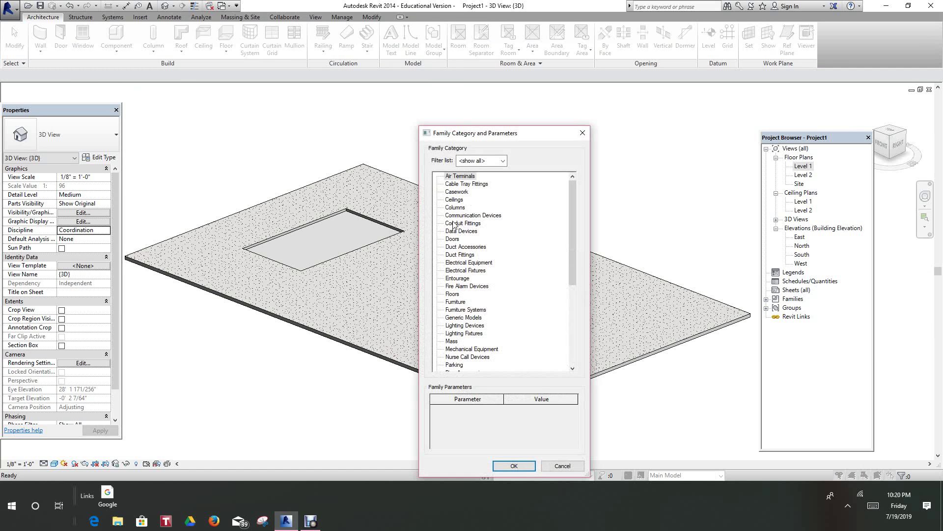
{"action": "scroll", "coordinate": [459, 226], "scroll_direction": "down", "scroll_amount": 2}
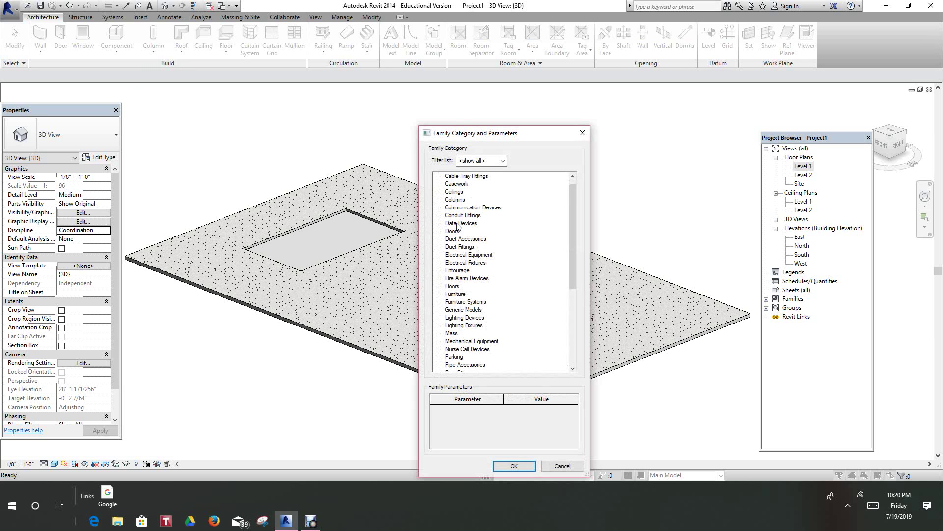
{"action": "scroll", "coordinate": [462, 253], "scroll_direction": "down", "scroll_amount": 1}
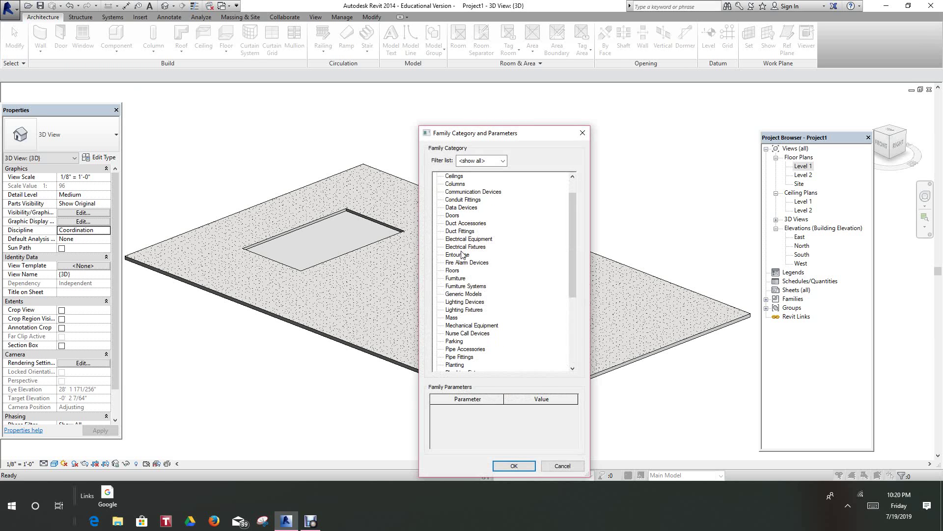
{"action": "scroll", "coordinate": [462, 254], "scroll_direction": "down", "scroll_amount": 5}
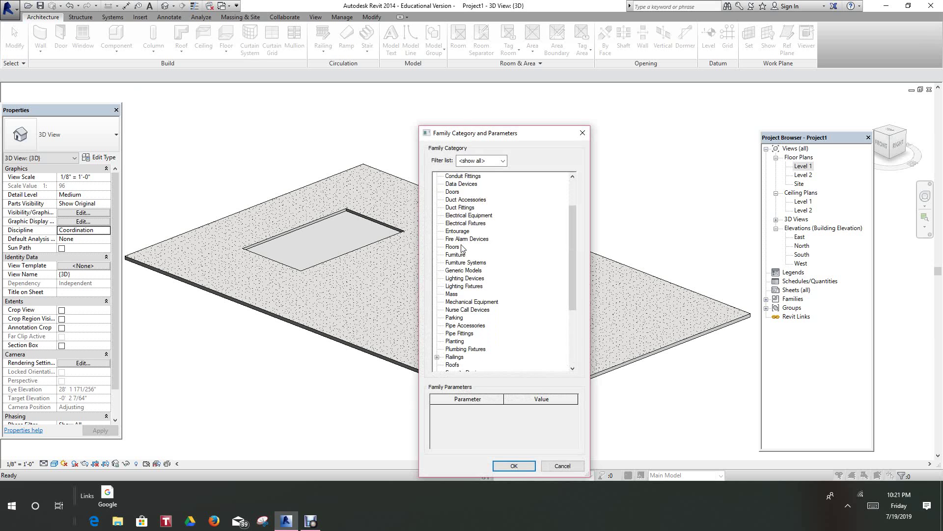
{"action": "left_click", "coordinate": [457, 255]}
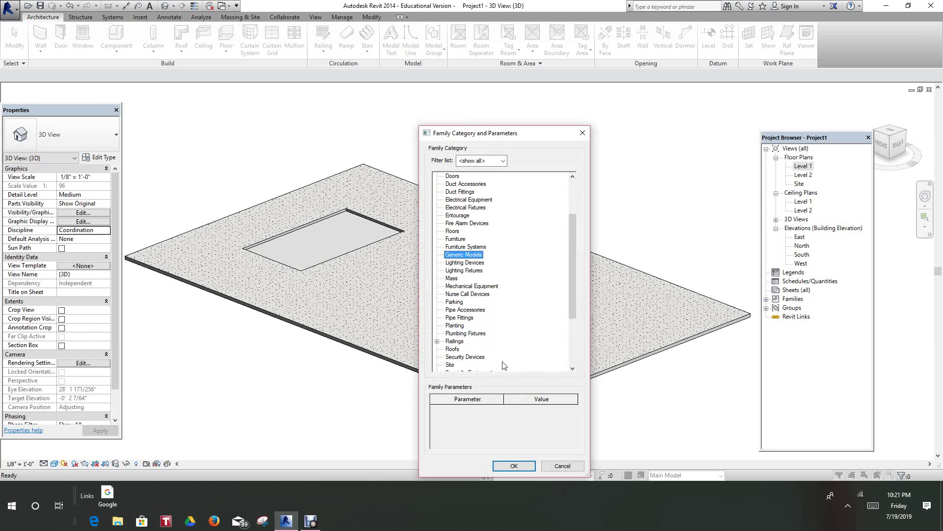
{"action": "left_click", "coordinate": [517, 465]}
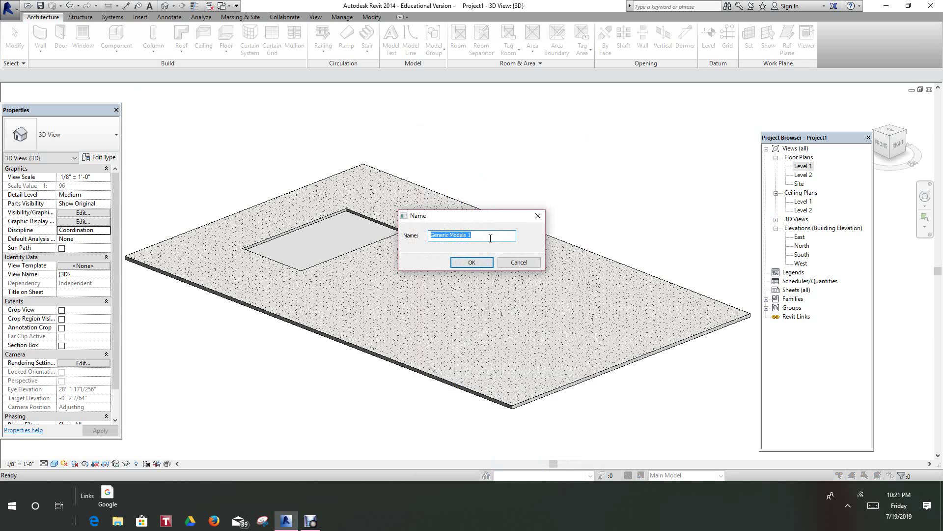
{"action": "type", "text": "Slab depression"}
{"action": "left_click", "coordinate": [470, 263]}
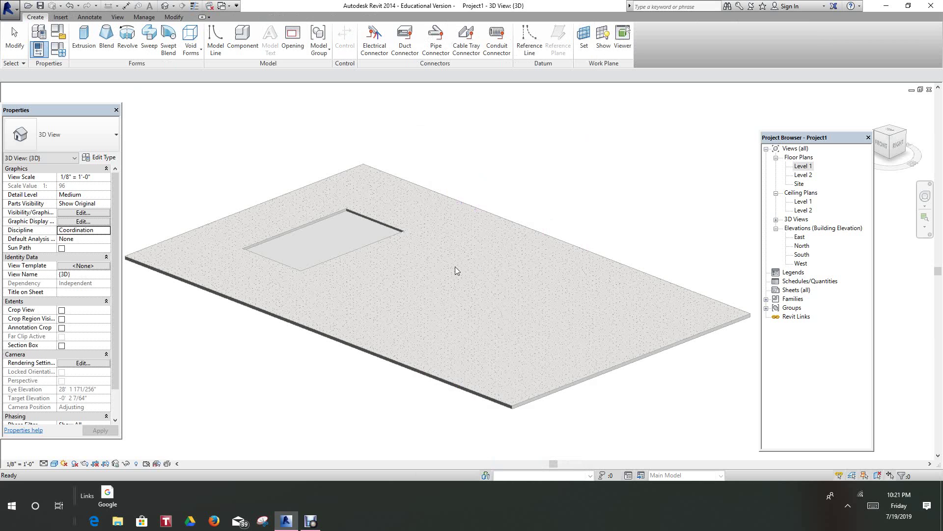
- Create a rectangular void extrusion about 28' 6" by 20' 6" and 1' deep on the slab, beside the existing recess
{"action": "left_click", "coordinate": [191, 45]}
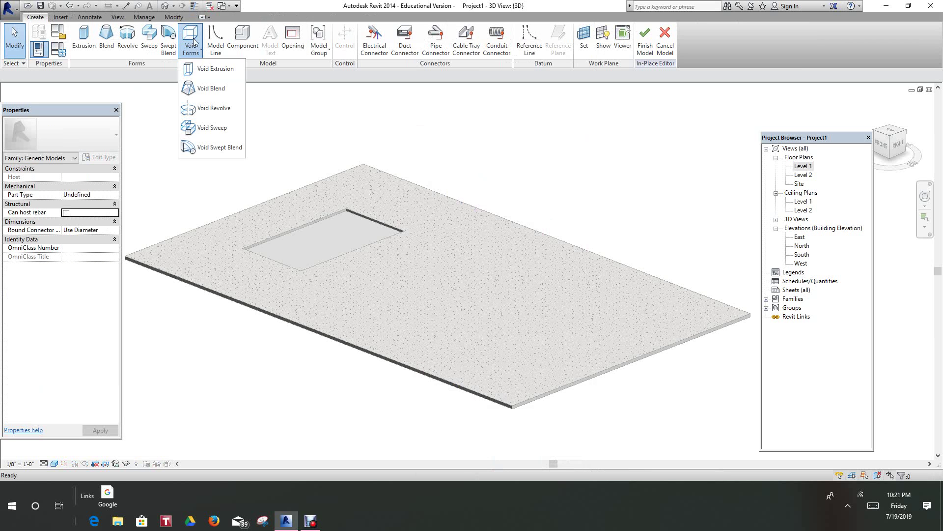
{"action": "left_click", "coordinate": [218, 70]}
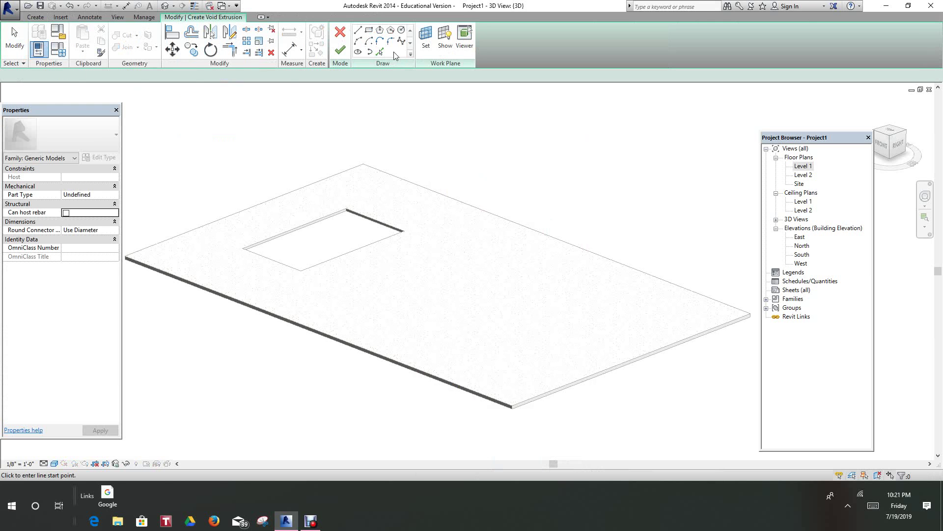
{"action": "left_click", "coordinate": [369, 29]}
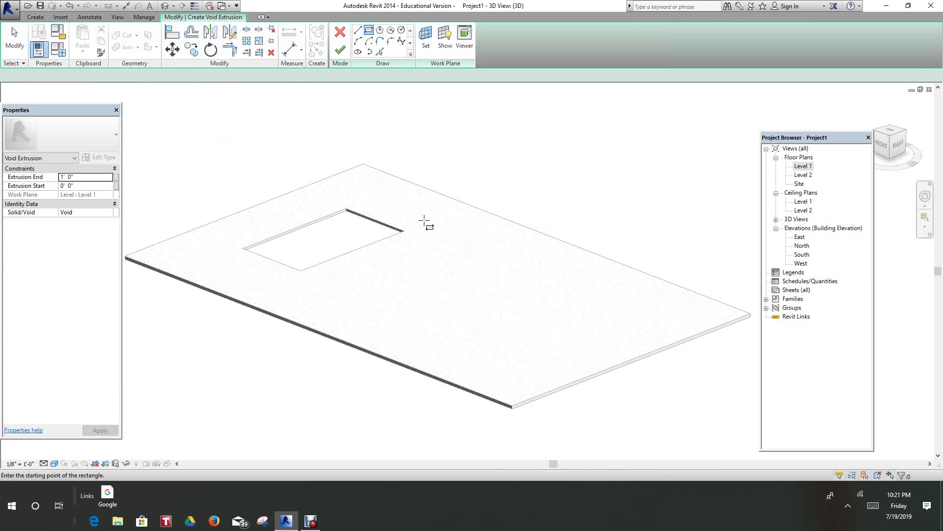
{"action": "left_click", "coordinate": [386, 308]}
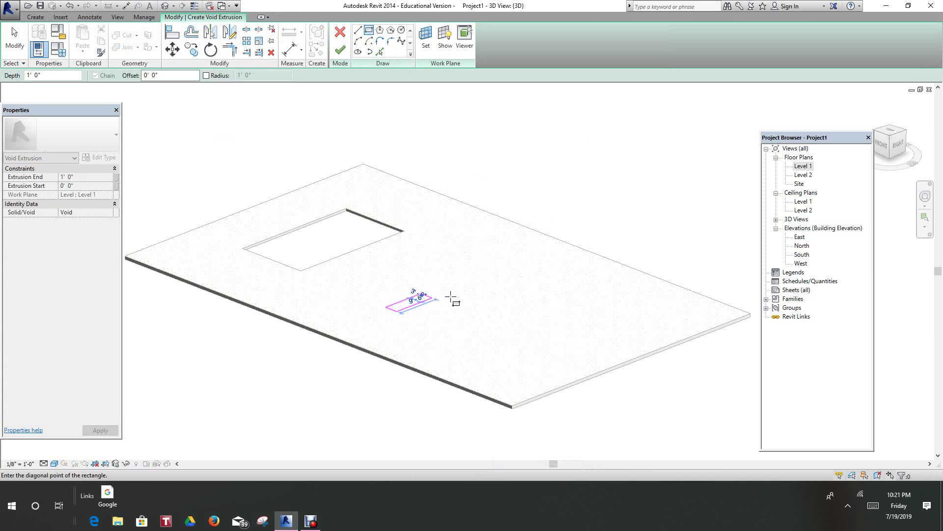
{"action": "left_click", "coordinate": [568, 295]}
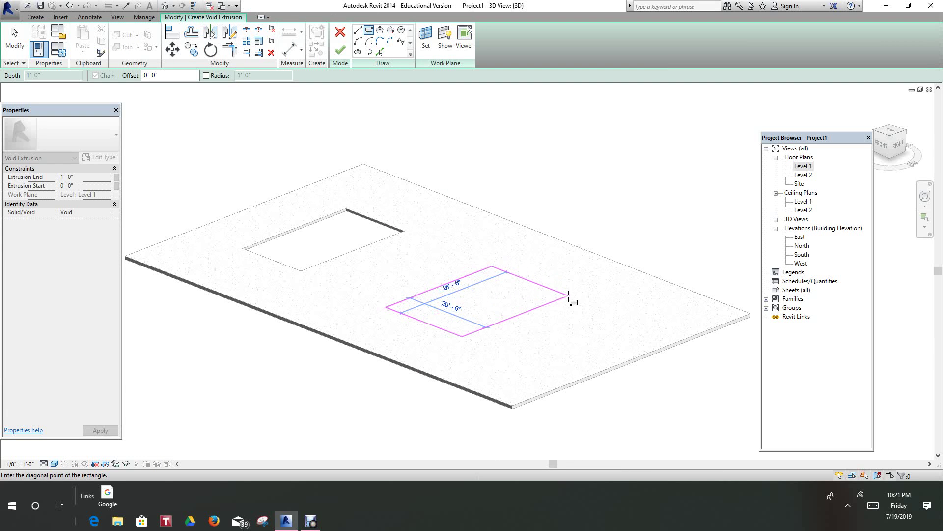
{"action": "left_click", "coordinate": [340, 49]}
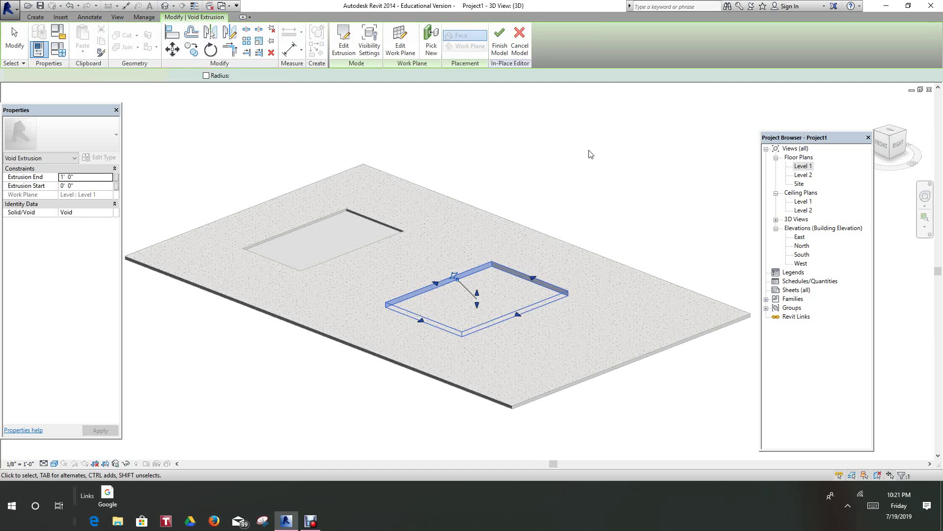
- Apply Cut Geometry between the new void extrusion and the floor slab
{"action": "scroll", "coordinate": [511, 286], "scroll_direction": "up", "scroll_amount": 2}
{"action": "scroll", "coordinate": [509, 287], "scroll_direction": "up", "scroll_amount": 1}
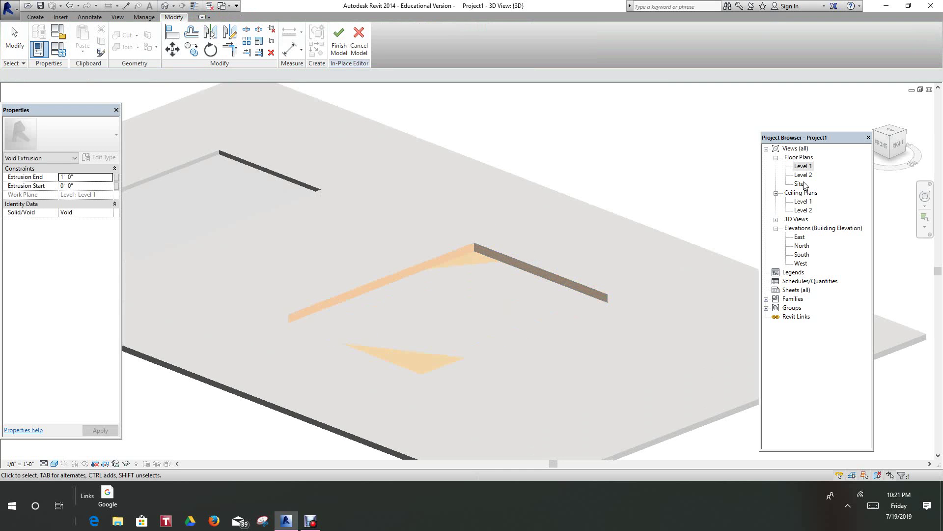
{"action": "key", "text": "Escape"}
{"action": "left_click_drag", "start_coordinate": [895, 146], "coordinate": [885, 150]}
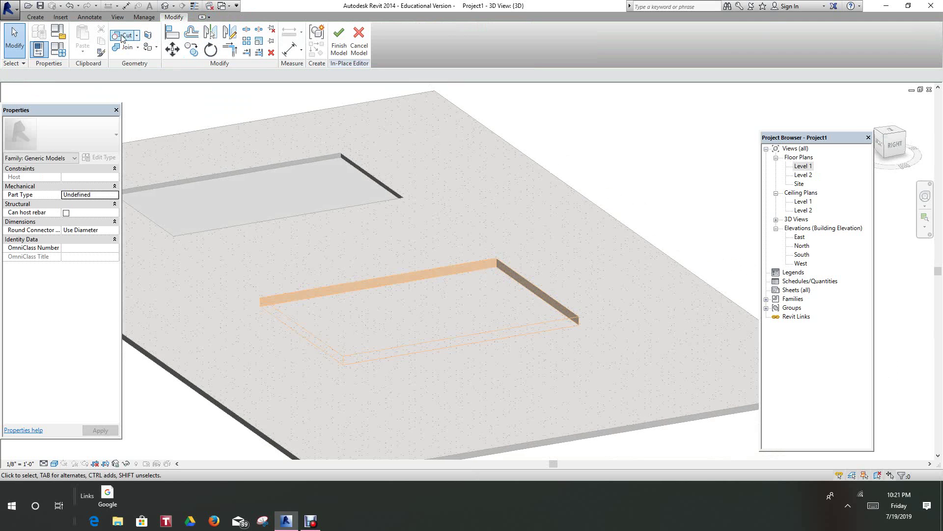
{"action": "left_click", "coordinate": [501, 265]}
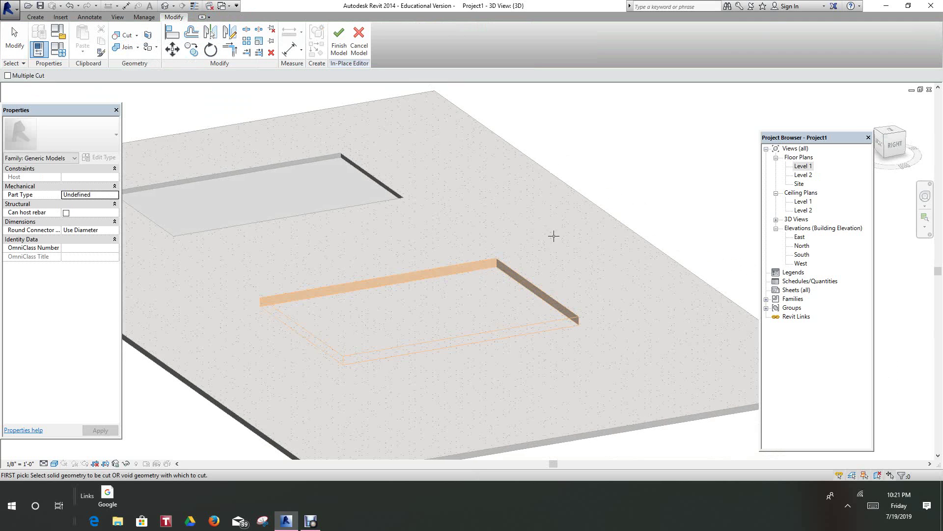
{"action": "left_click", "coordinate": [594, 205]}
{"action": "scroll", "coordinate": [666, 169], "scroll_direction": "down", "scroll_amount": 3}
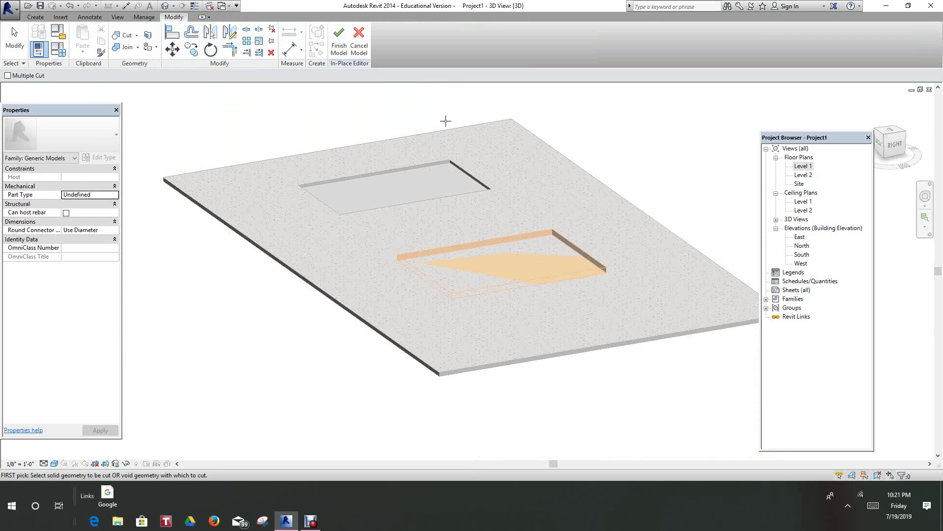
- Lower the void extrusion into the slab from the Right view, with its start at about -0' 8 1/8" and its end at 0' 0"
{"action": "left_click", "coordinate": [339, 40]}
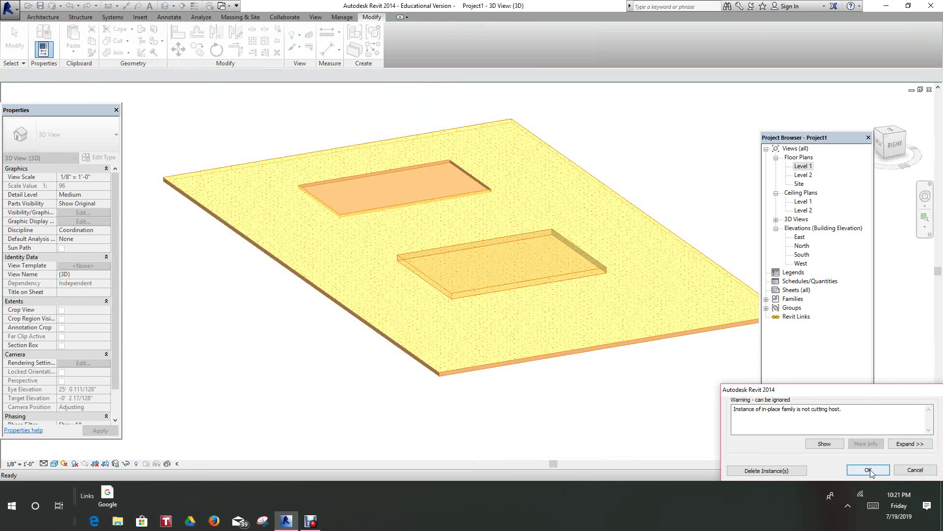
{"action": "left_click", "coordinate": [915, 468]}
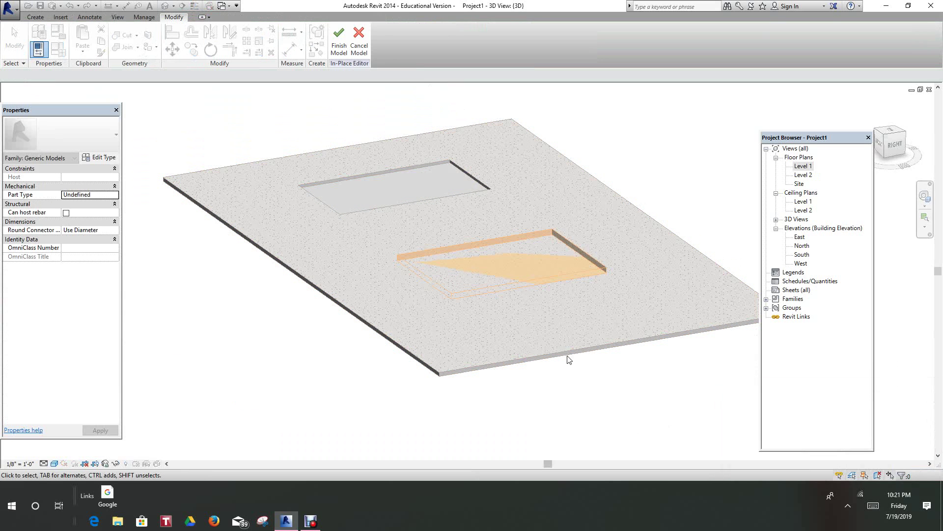
{"action": "left_click", "coordinate": [511, 277]}
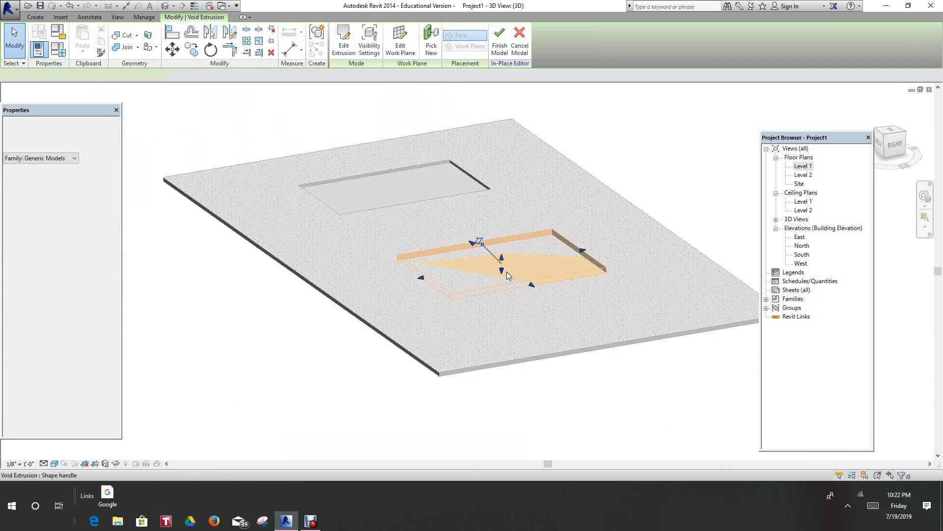
{"action": "scroll", "coordinate": [506, 271], "scroll_direction": "up", "scroll_amount": 2}
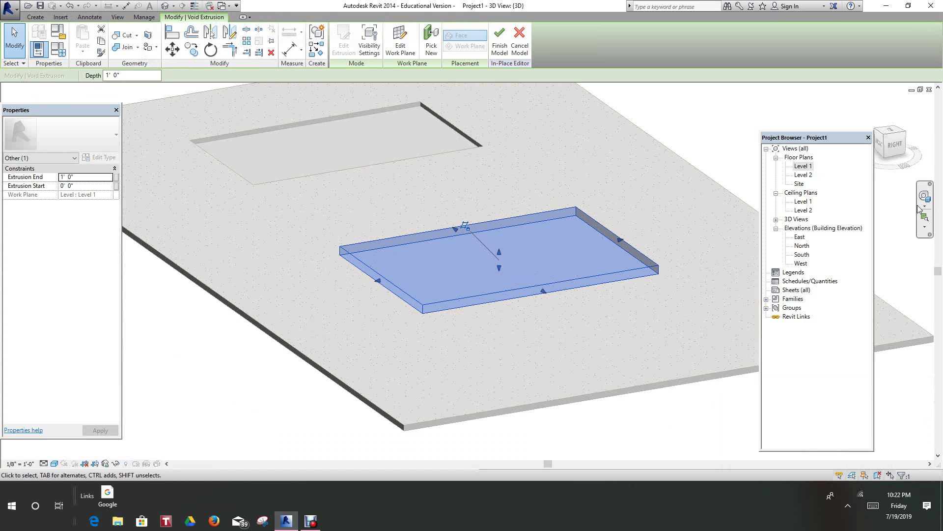
{"action": "left_click", "coordinate": [894, 144]}
{"action": "scroll", "coordinate": [449, 292], "scroll_direction": "up", "scroll_amount": 4}
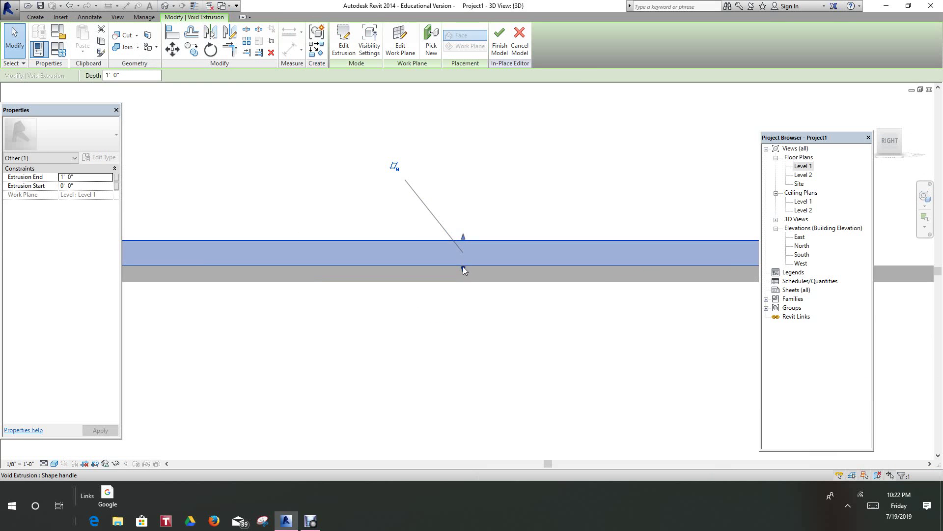
{"action": "left_click_drag", "start_coordinate": [463, 267], "coordinate": [466, 289]}
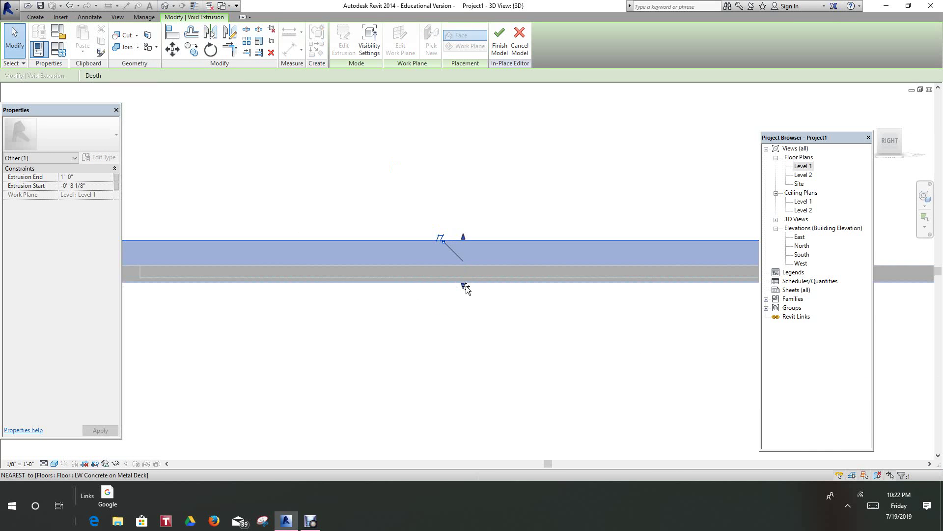
{"action": "left_click_drag", "start_coordinate": [462, 236], "coordinate": [464, 267]}
{"action": "left_click", "coordinate": [646, 254]}
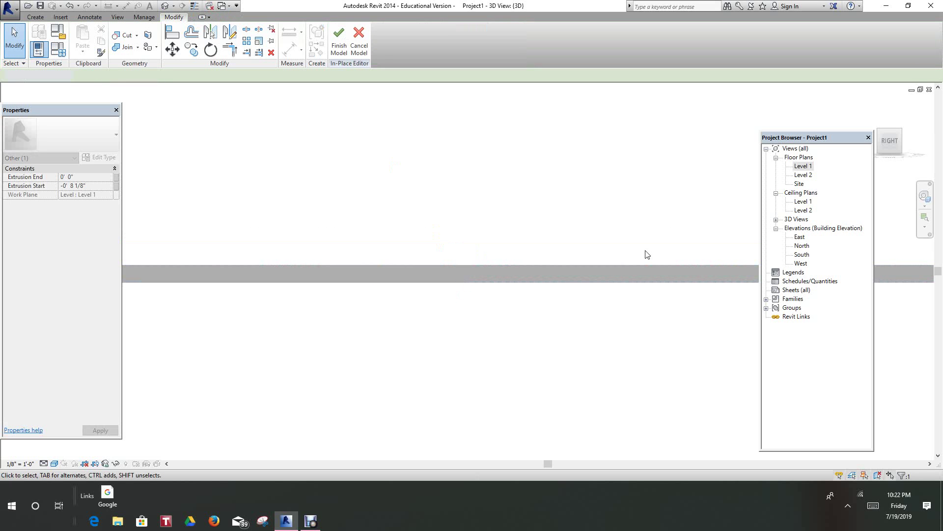
- Raise the void extrusion's lower face to about -0' 6 53/256" in the 3D view and finish the in-place model
{"action": "left_click", "coordinate": [879, 130]}
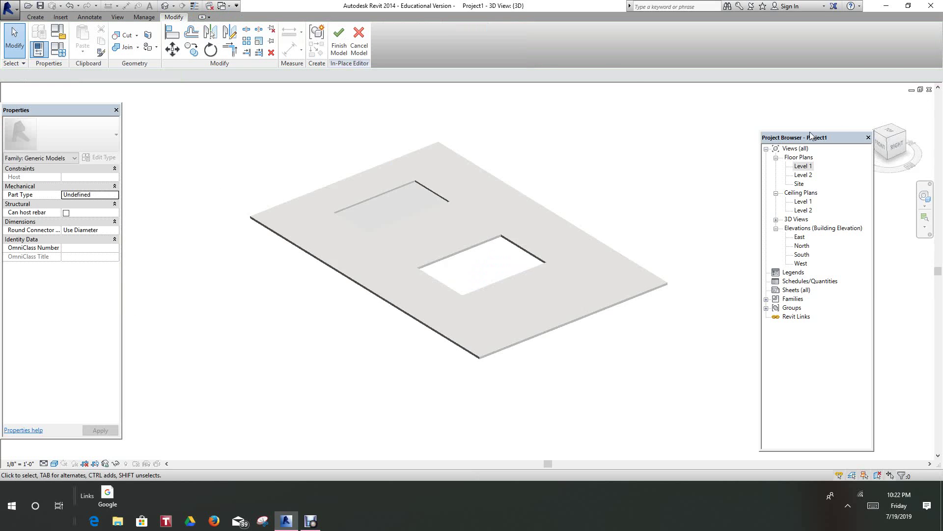
{"action": "scroll", "coordinate": [537, 270], "scroll_direction": "up", "scroll_amount": 5}
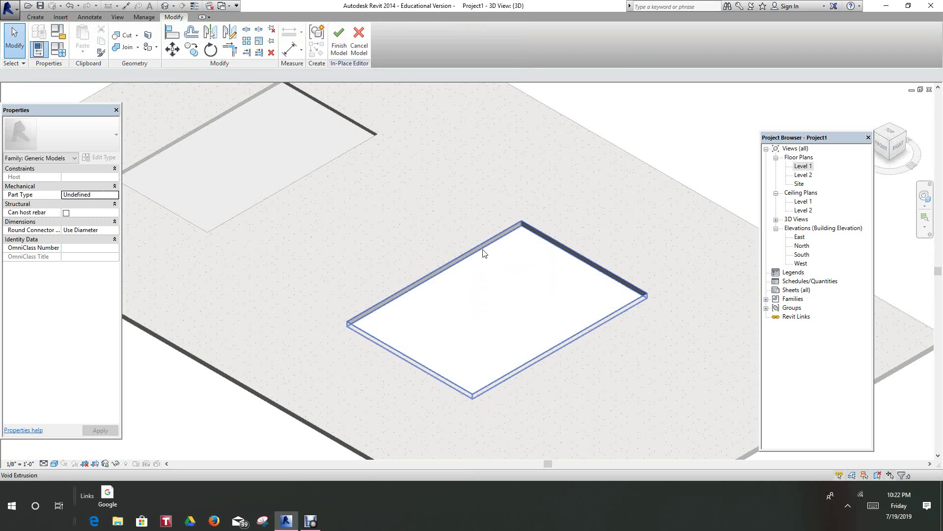
{"action": "left_click", "coordinate": [484, 253]}
{"action": "scroll", "coordinate": [496, 317], "scroll_direction": "up", "scroll_amount": 2}
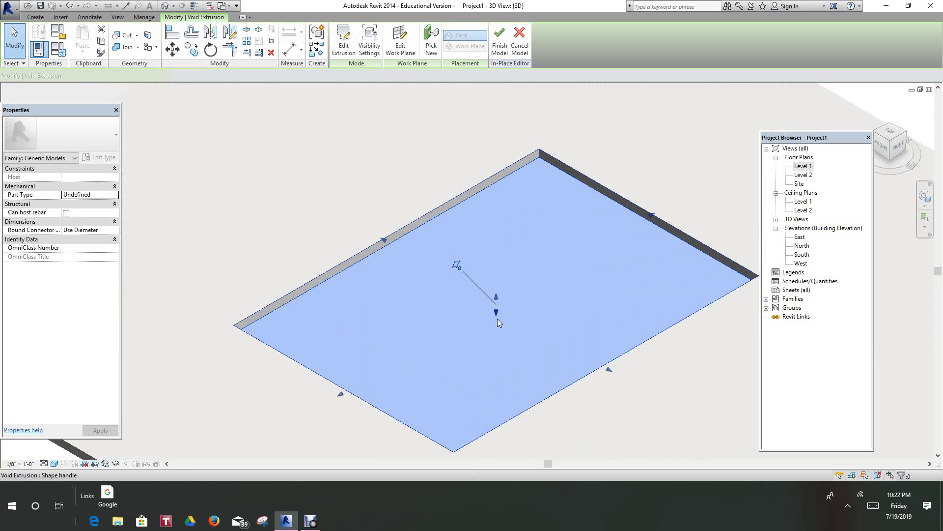
{"action": "scroll", "coordinate": [496, 317], "scroll_direction": "up", "scroll_amount": 2}
{"action": "left_click_drag", "start_coordinate": [497, 298], "coordinate": [496, 295]}
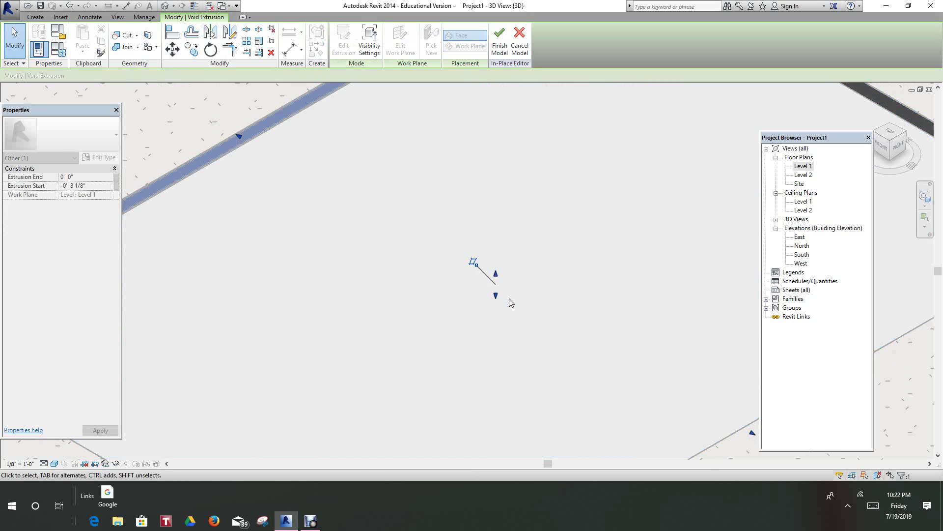
{"action": "scroll", "coordinate": [514, 299], "scroll_direction": "down", "scroll_amount": 5}
{"action": "left_click", "coordinate": [741, 117]}
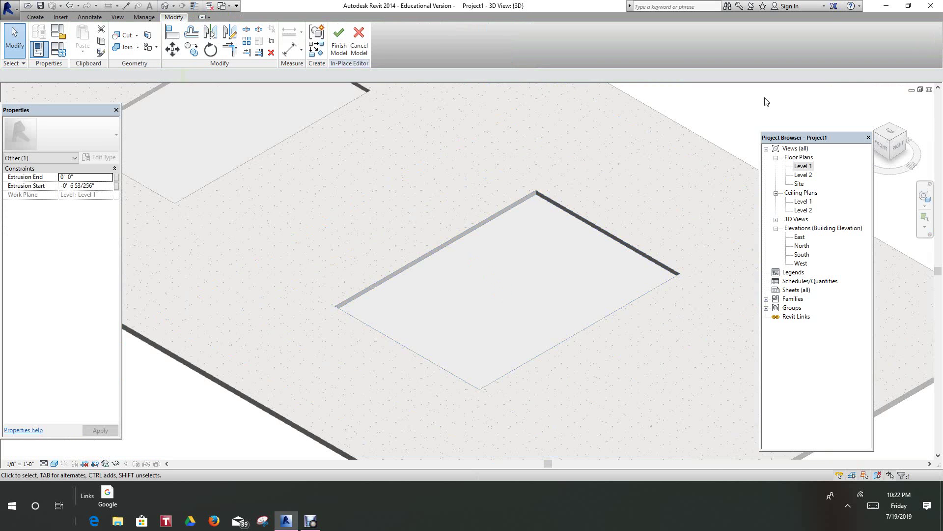
{"action": "scroll", "coordinate": [695, 172], "scroll_direction": "down", "scroll_amount": 5}
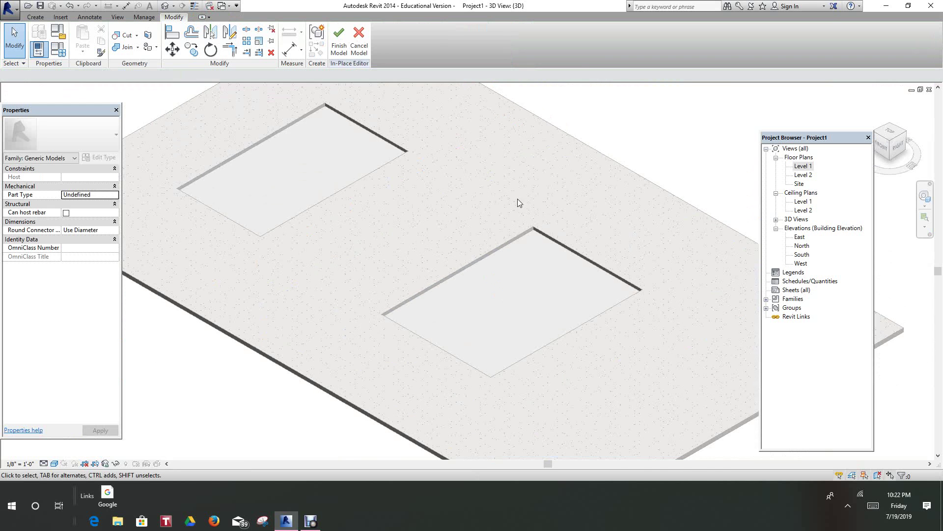
{"action": "scroll", "coordinate": [339, 210], "scroll_direction": "up", "scroll_amount": 2}
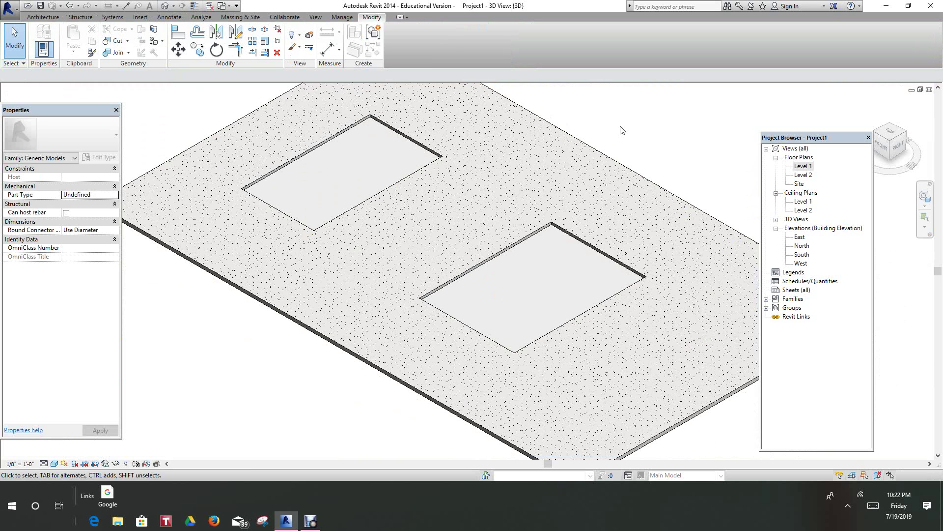
{"action": "left_click", "coordinate": [543, 234]}
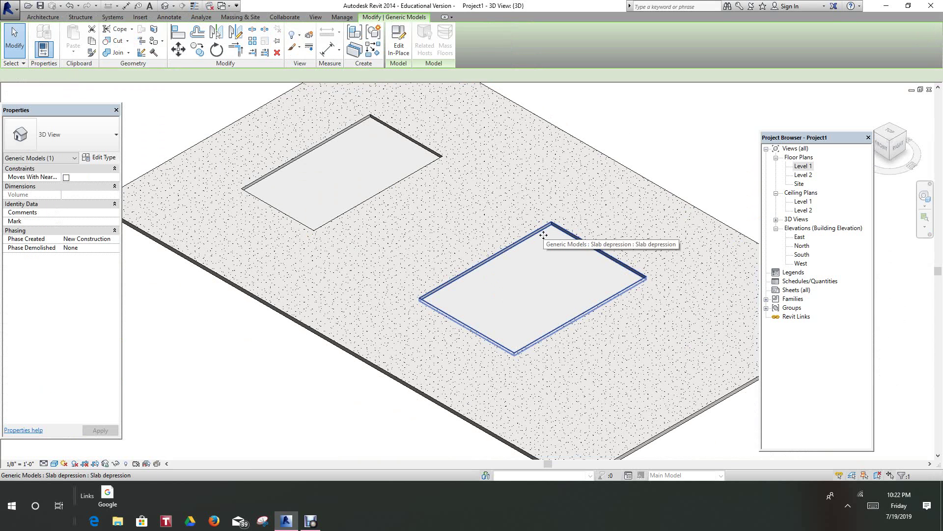
{"action": "key", "text": "Escape"}
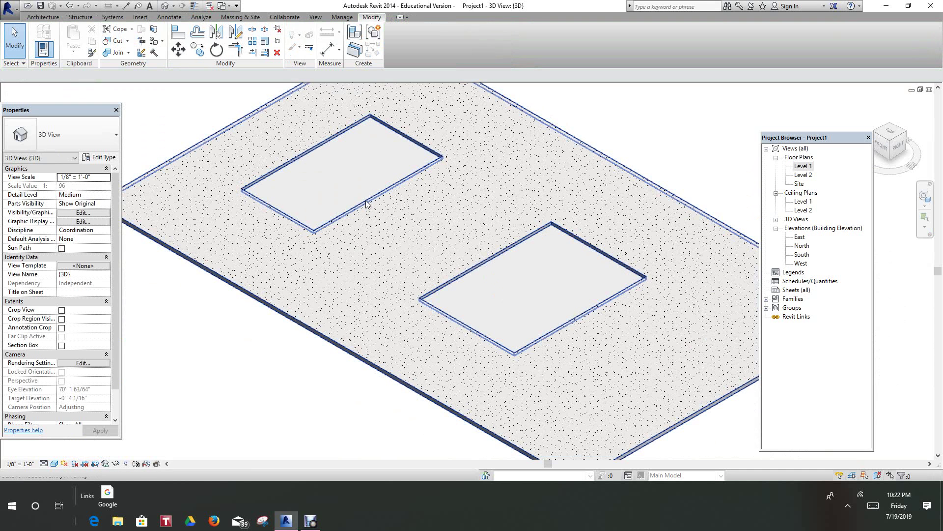
{"action": "left_click", "coordinate": [366, 204]}
{"action": "left_click", "coordinate": [622, 136]}
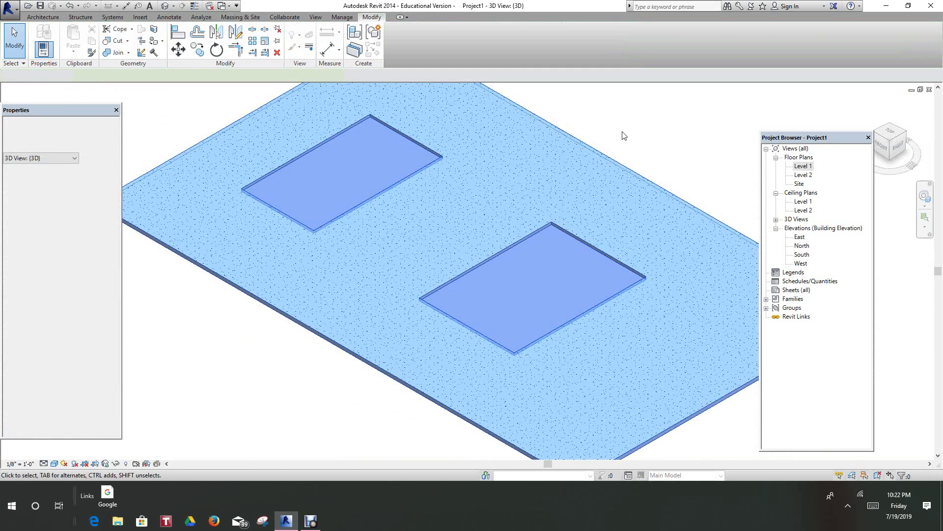
- Edit the Slab depression model in place, moving one side face of its void extrusion inward to shorten the recess, and finish the model
{"action": "left_click", "coordinate": [541, 234]}
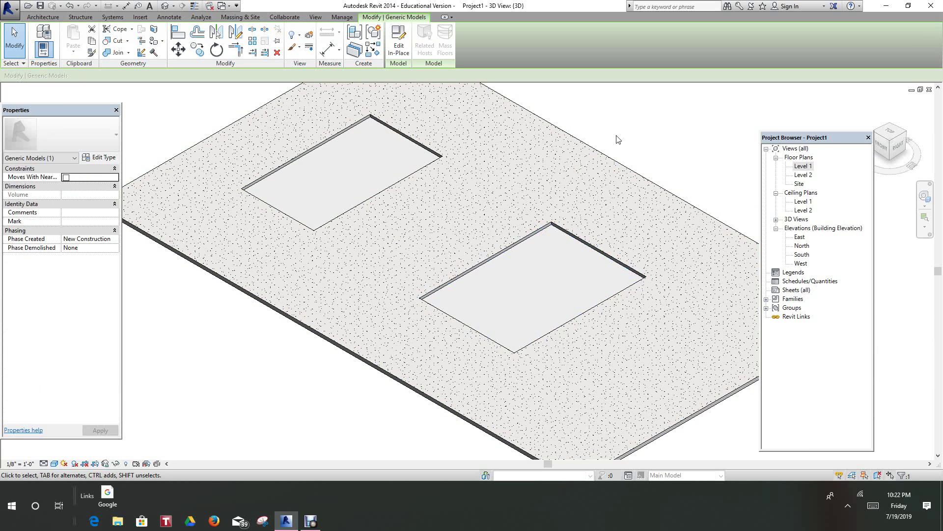
{"action": "left_click", "coordinate": [399, 45]}
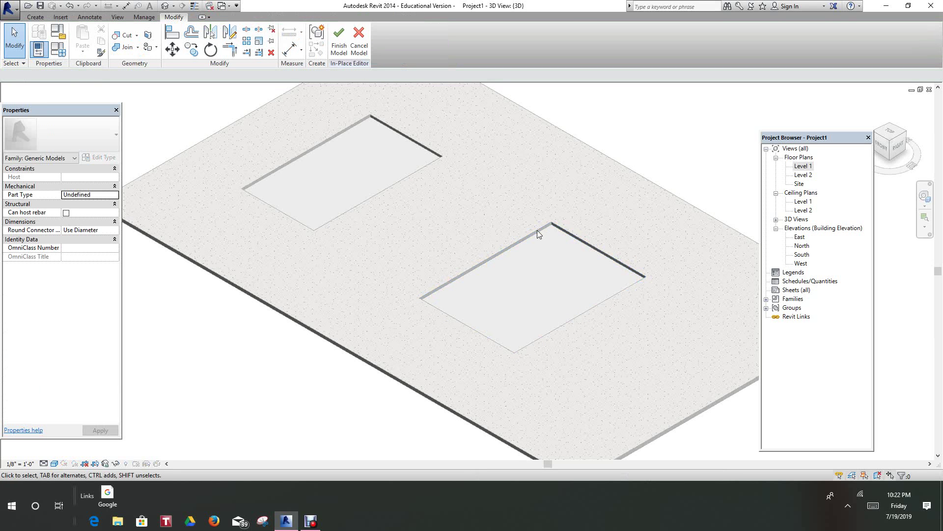
{"action": "left_click", "coordinate": [534, 228]}
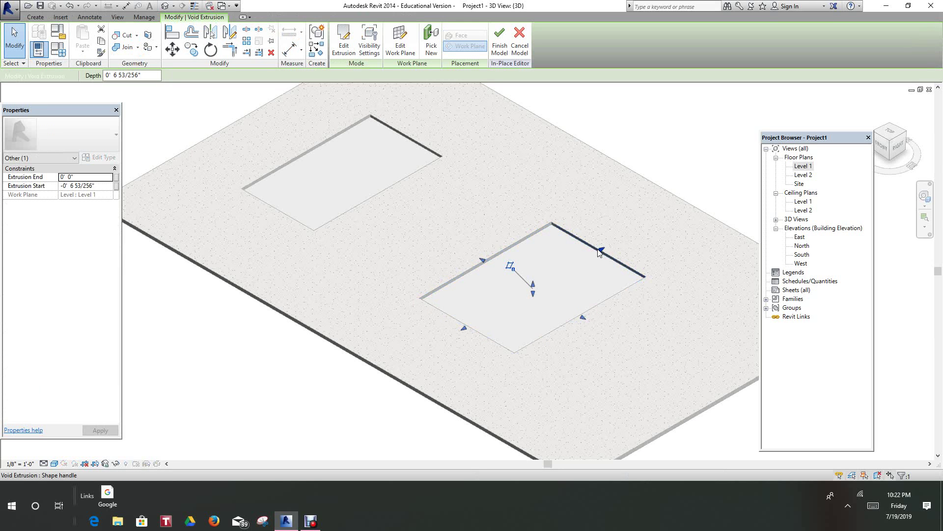
{"action": "left_click_drag", "start_coordinate": [585, 263], "coordinate": [560, 273]}
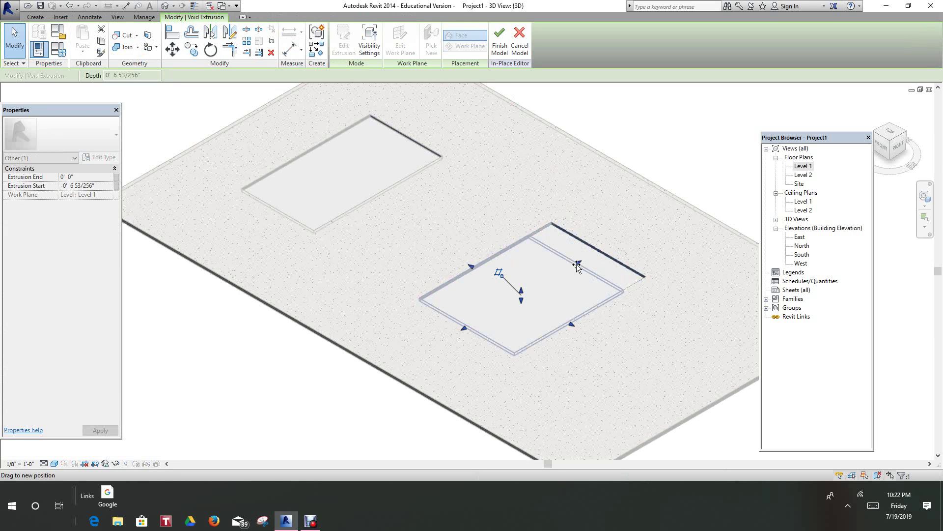
{"action": "left_click", "coordinate": [673, 164]}
{"action": "key", "text": "Escape"}
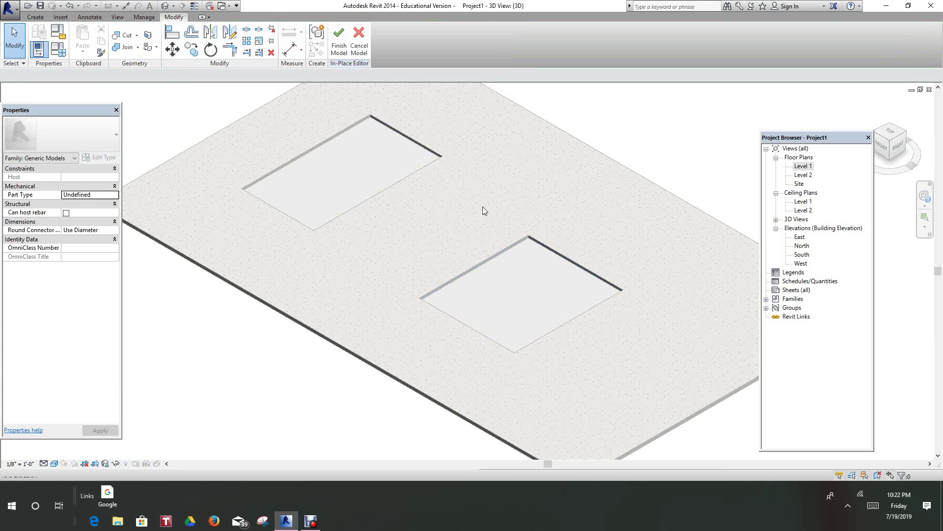
{"action": "left_click", "coordinate": [342, 36]}
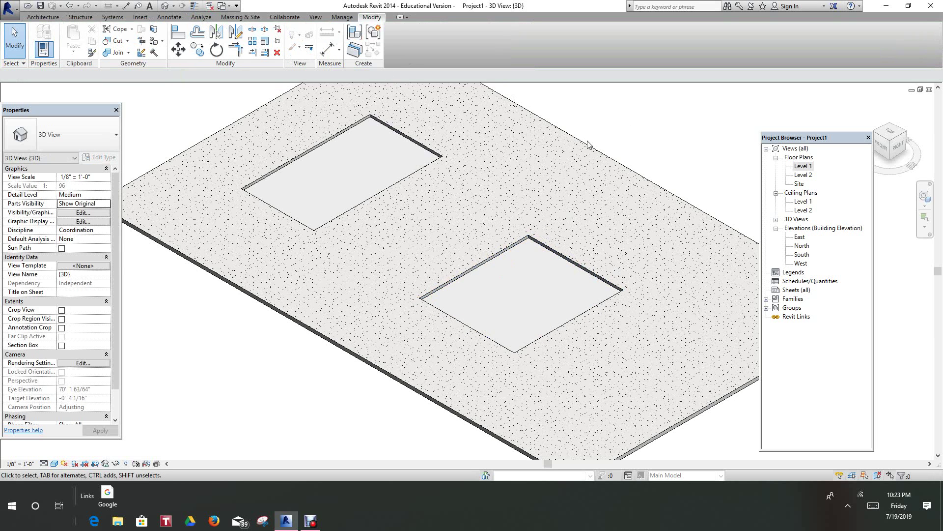
- Set the length and width of the Family1 void in the slab to 25' each
{"action": "left_click", "coordinate": [417, 173]}
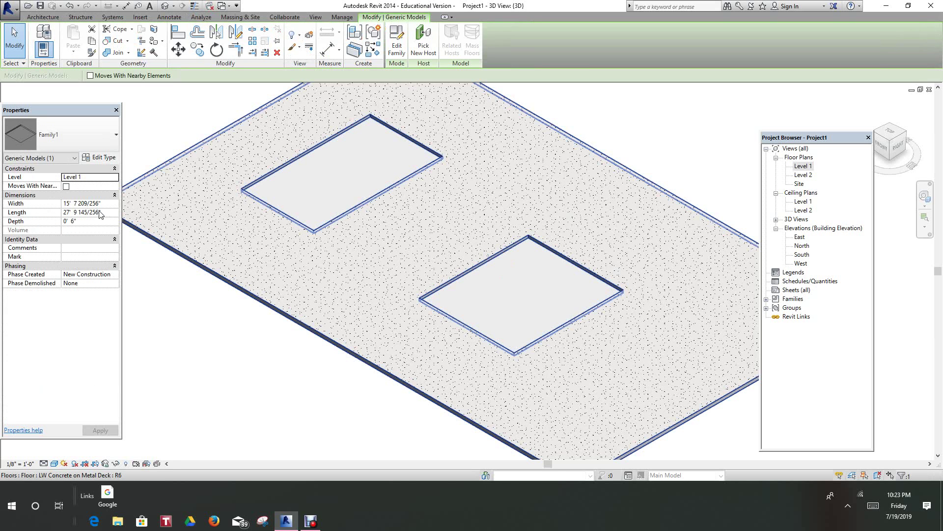
{"action": "left_click_drag", "start_coordinate": [104, 212], "coordinate": [60, 212]}
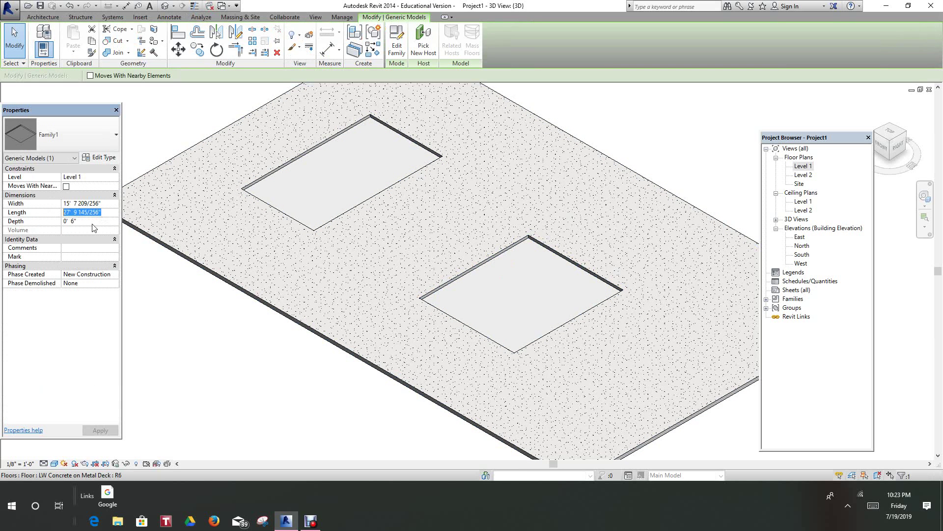
{"action": "type", "text": "25' 0"}
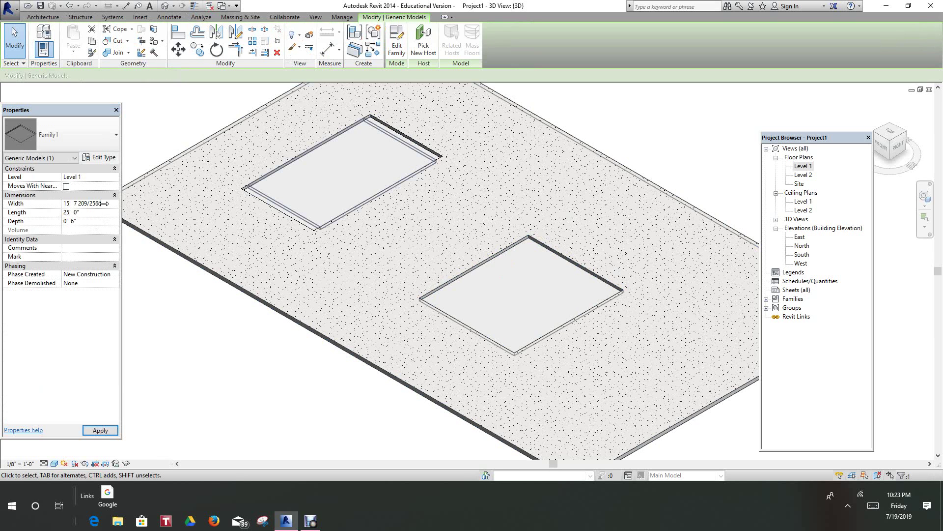
{"action": "left_click_drag", "start_coordinate": [102, 203], "coordinate": [72, 202]}
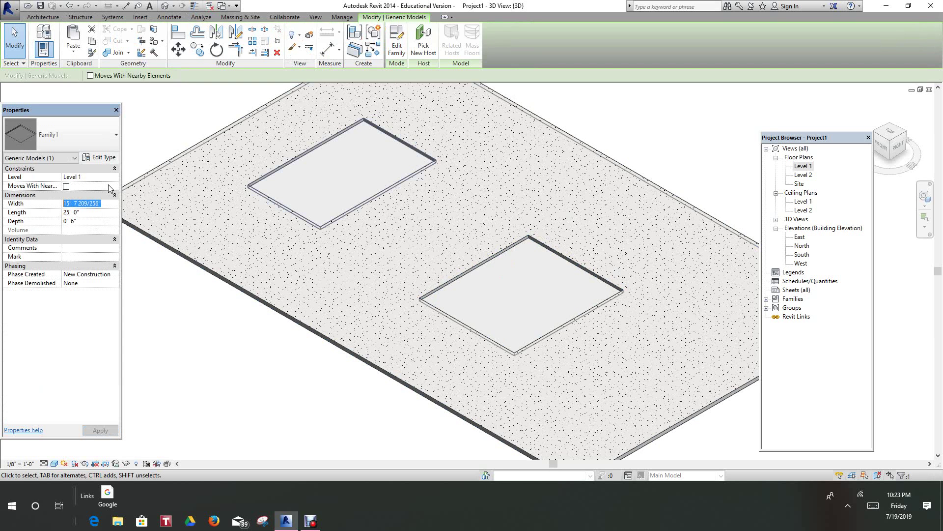
{"action": "type", "text": "25"}
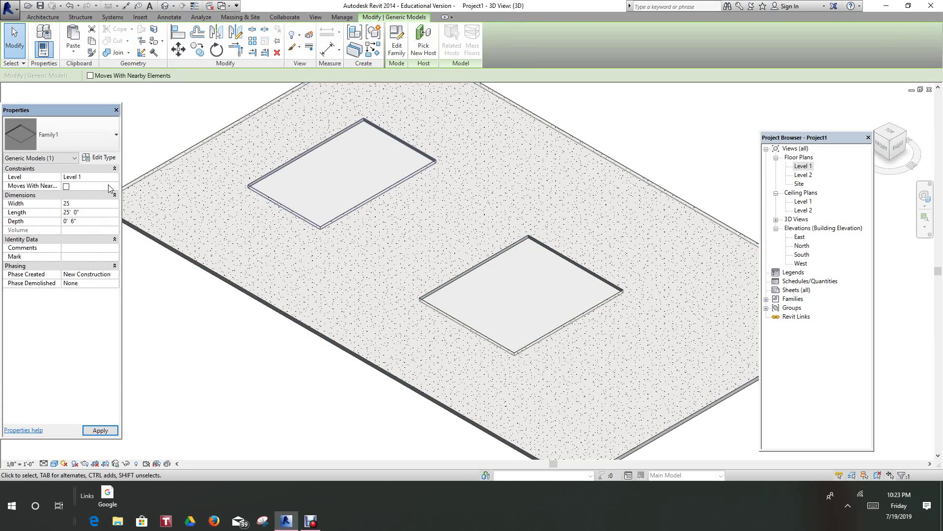
{"action": "key", "text": "Return"}
{"action": "key", "text": "Escape"}
{"action": "middle_click_drag", "start_coordinate": [332, 179], "coordinate": [340, 205]}
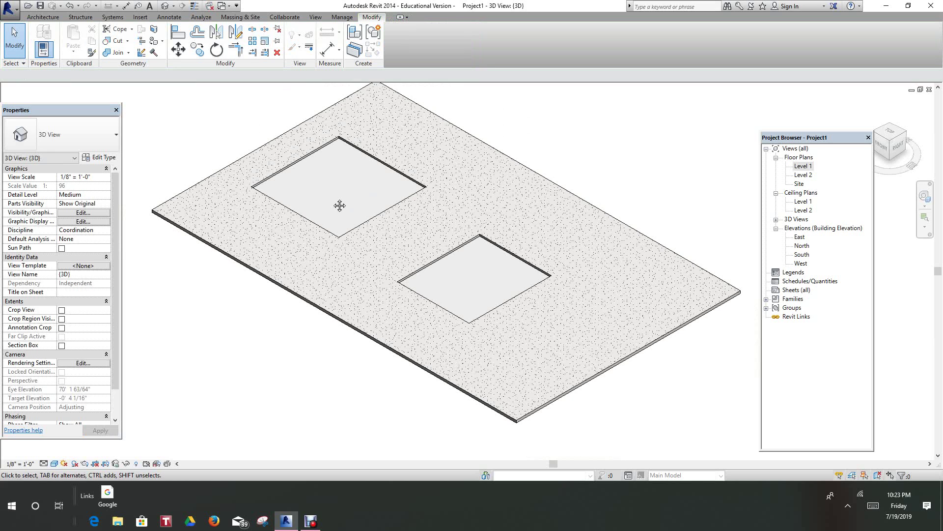